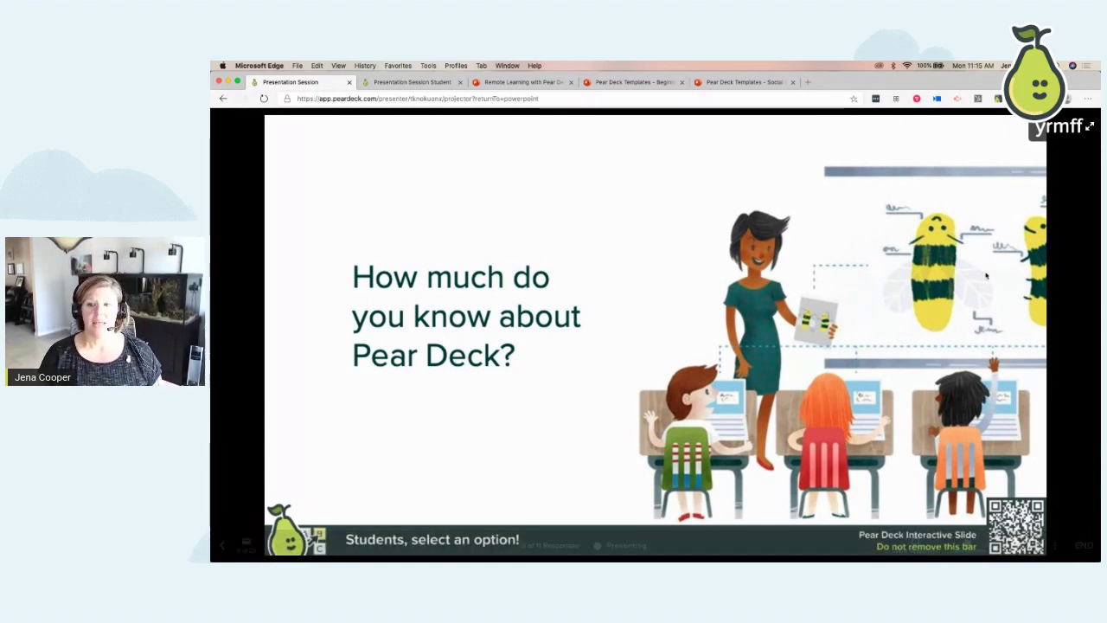
# - Bring the teacher dashboard window in front of the projector view and enlarge it to show more of the poll results
pyautogui.moveTo(971, 325)
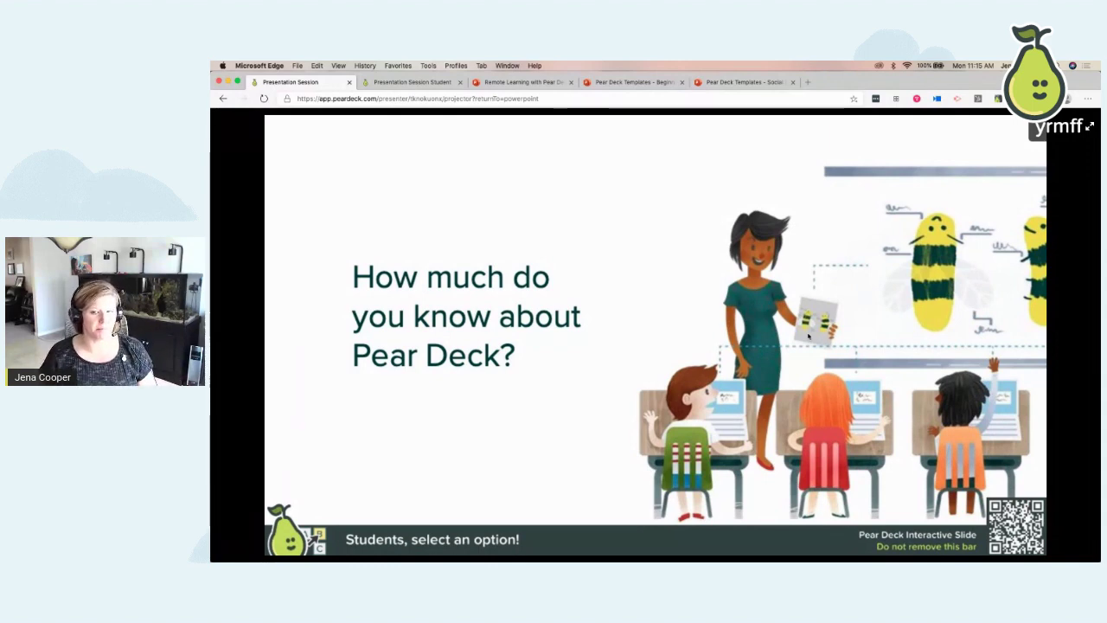
pyautogui.moveTo(336, 230)
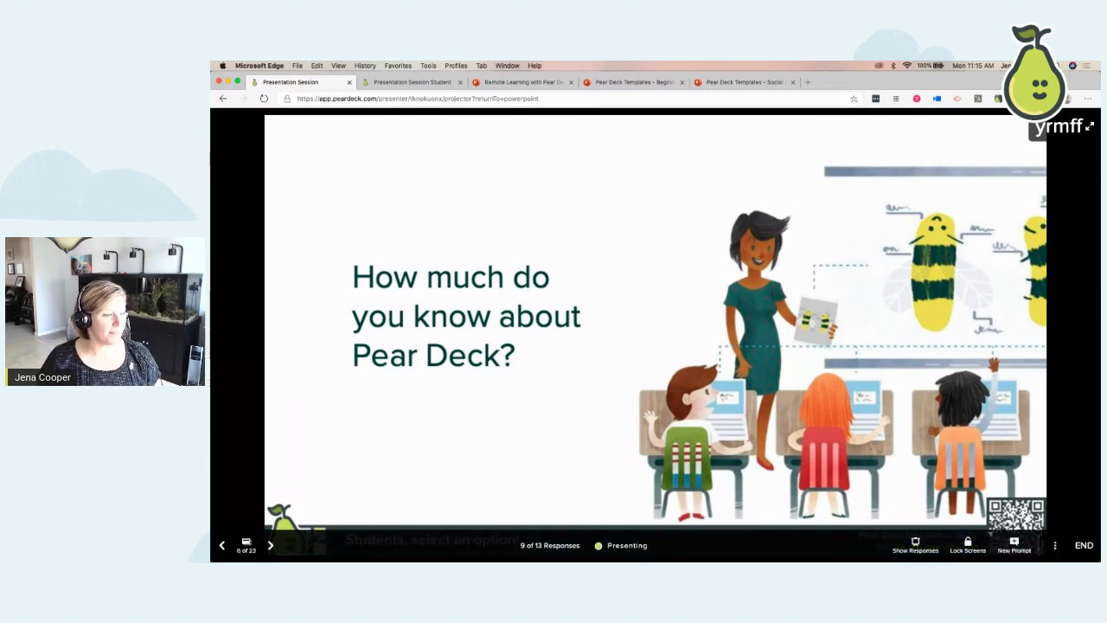
pyautogui.moveTo(210, 121); pyautogui.dragTo(592, 106)
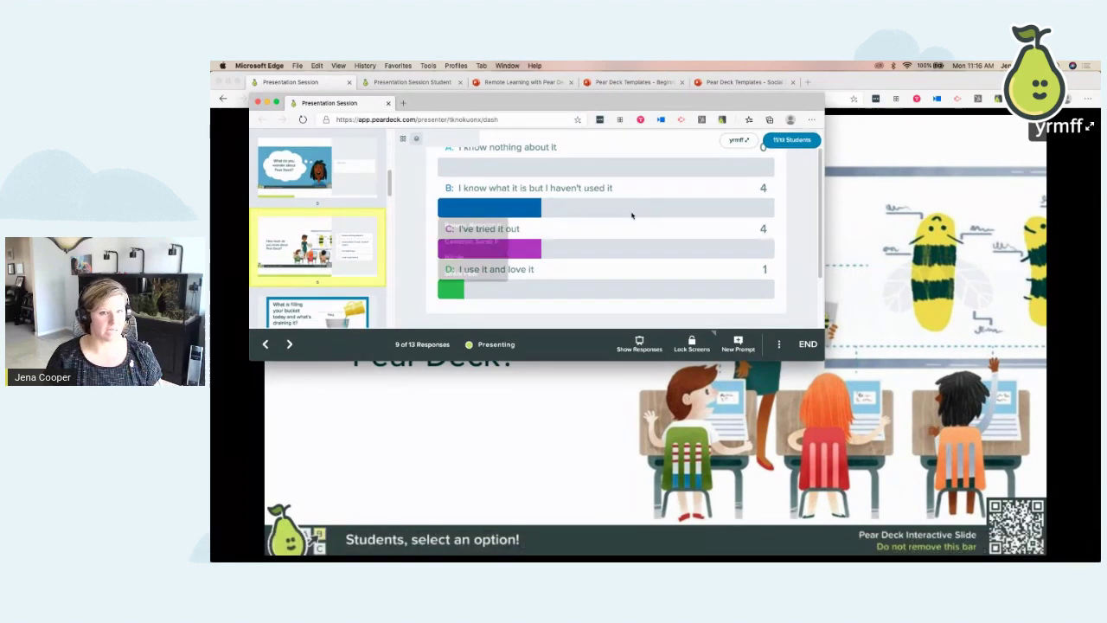
pyautogui.moveTo(822, 358); pyautogui.dragTo(1038, 529)
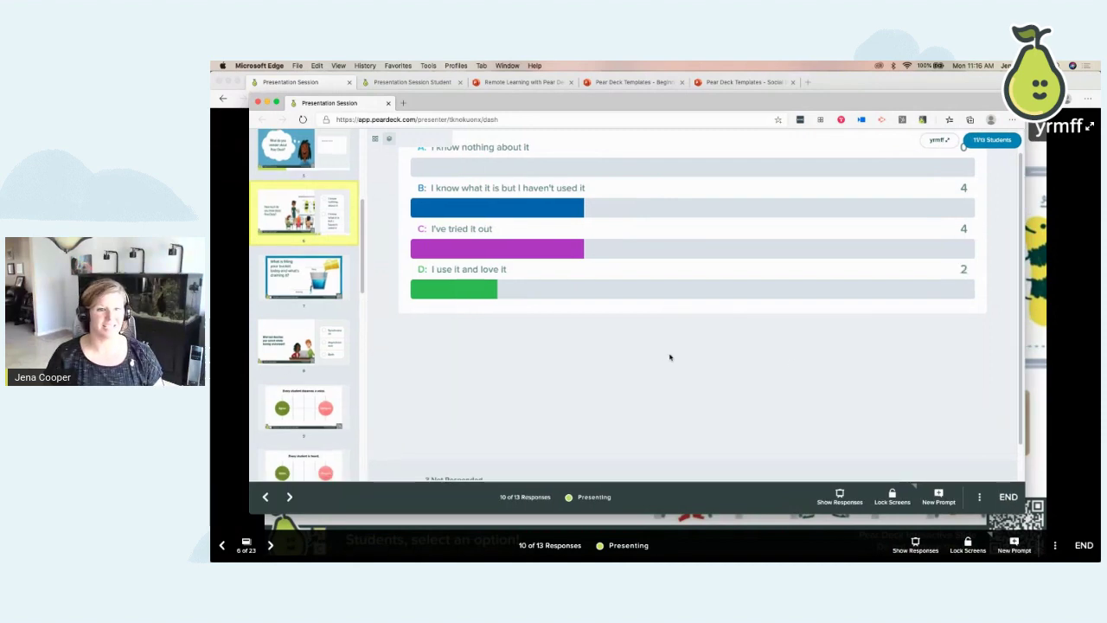
# - Examine the poll results for the Pear Deck knowledge question, including who chose each option and who has not responded
pyautogui.scroll(-1, 663, 363)
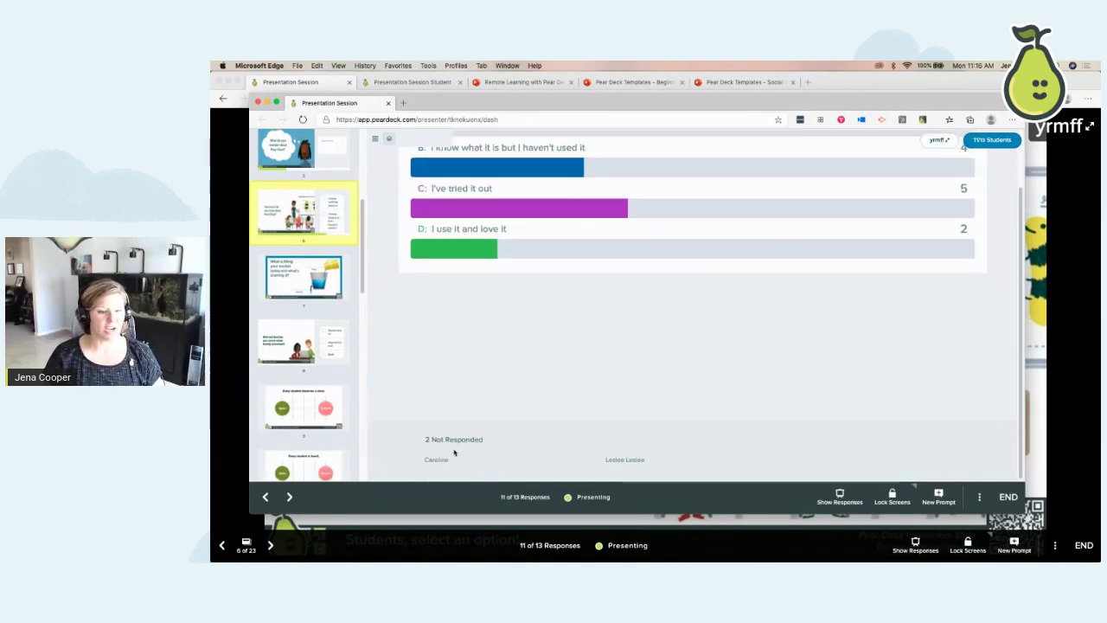
pyautogui.scroll(2, 675, 338)
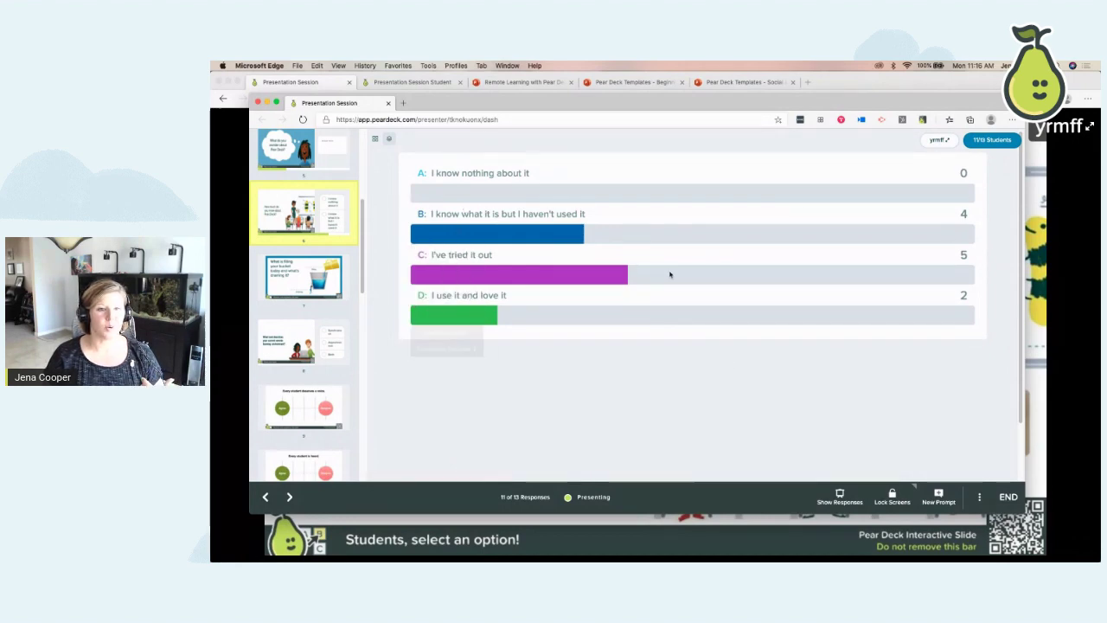
pyautogui.moveTo(500, 229)
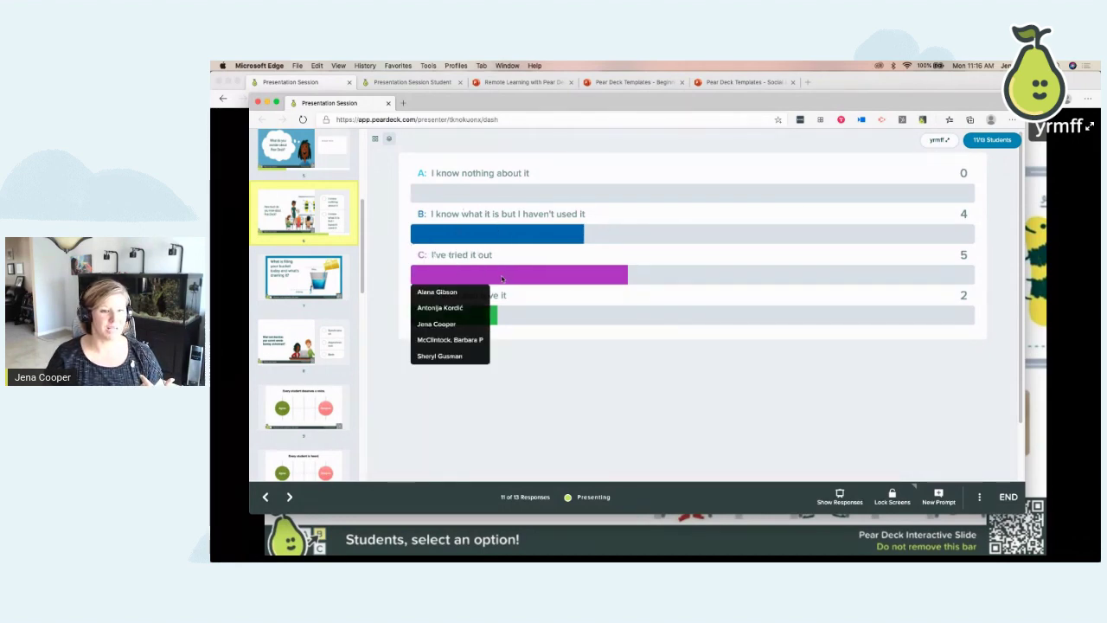
pyautogui.moveTo(487, 315)
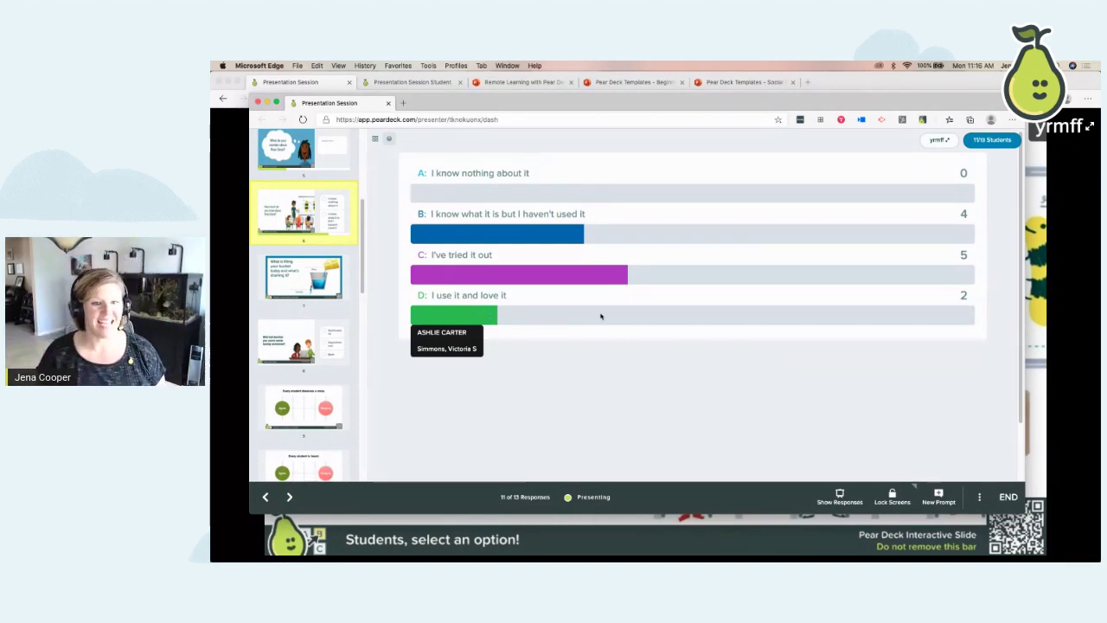
pyautogui.scroll(-2, 670, 391)
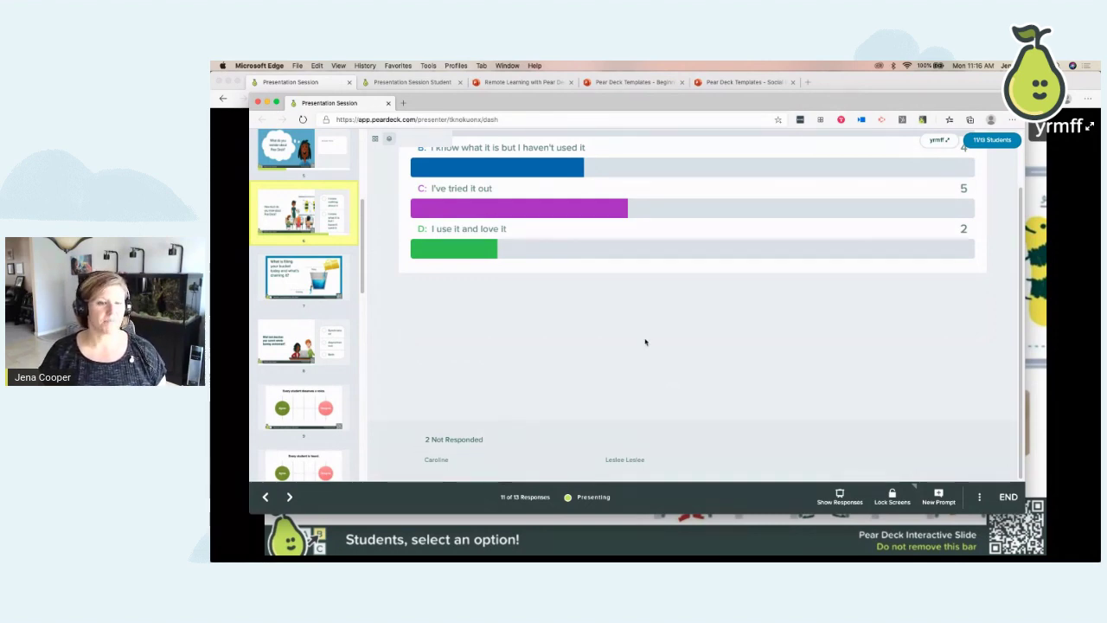
pyautogui.scroll(2, 644, 341)
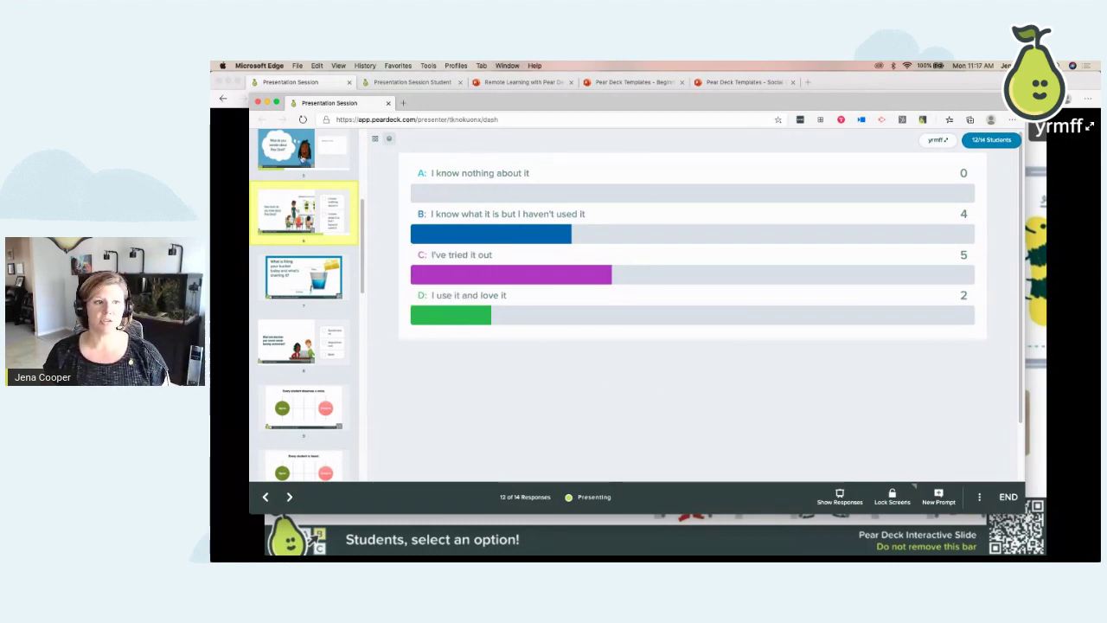
# - Open the slide asking what students wonder about Pear Deck, list its responses in a single column, and check the projector view behind the dashboard
pyautogui.click(303, 158)
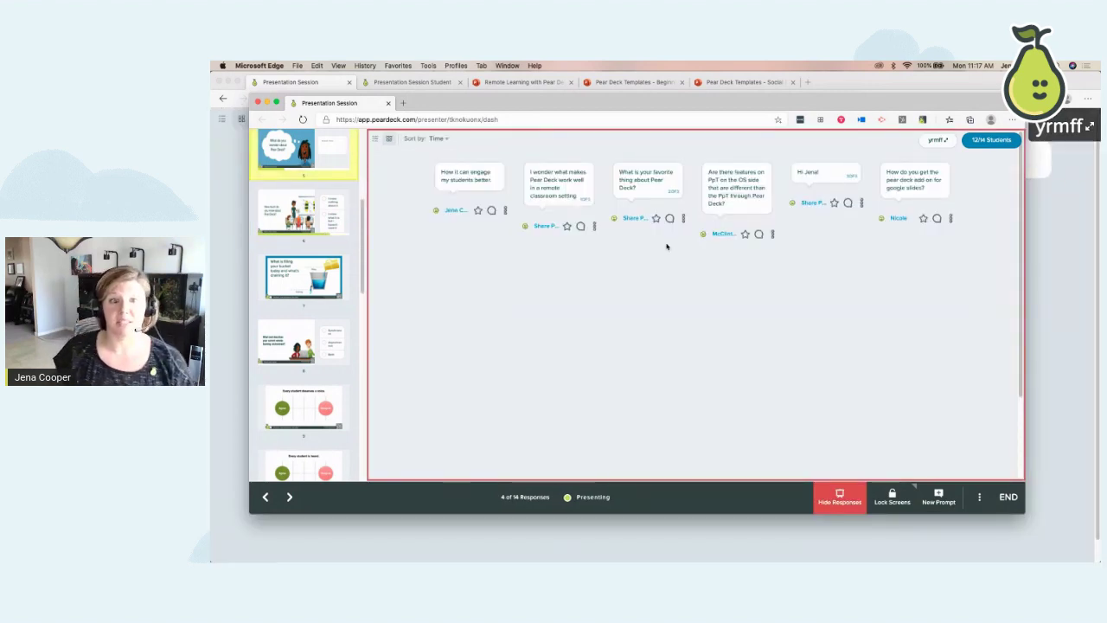
pyautogui.click(375, 139)
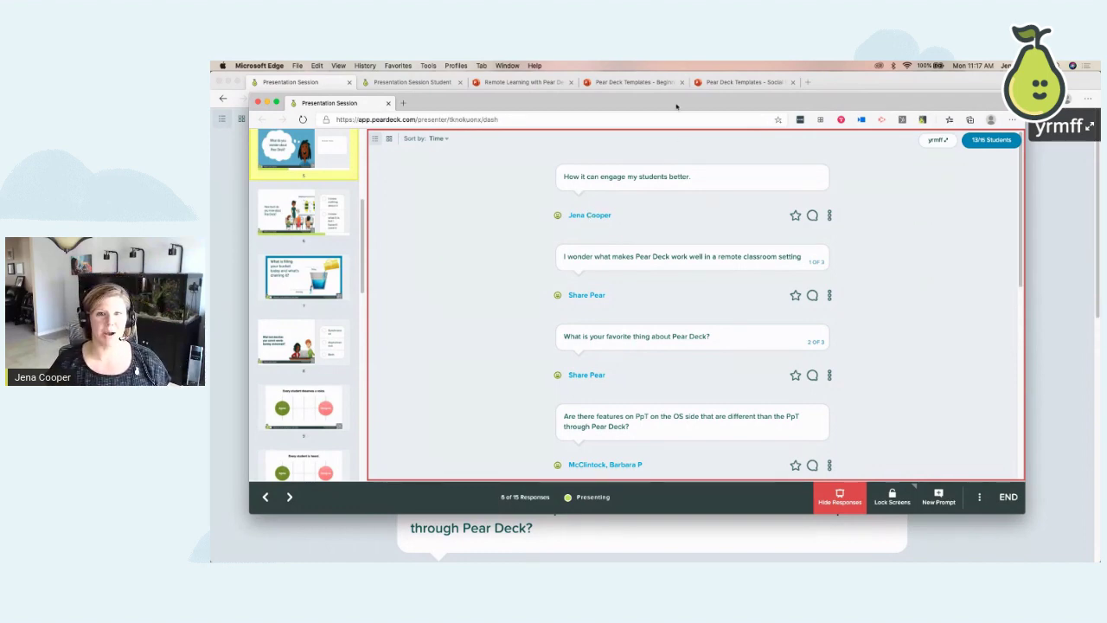
pyautogui.moveTo(677, 106); pyautogui.dragTo(704, 412)
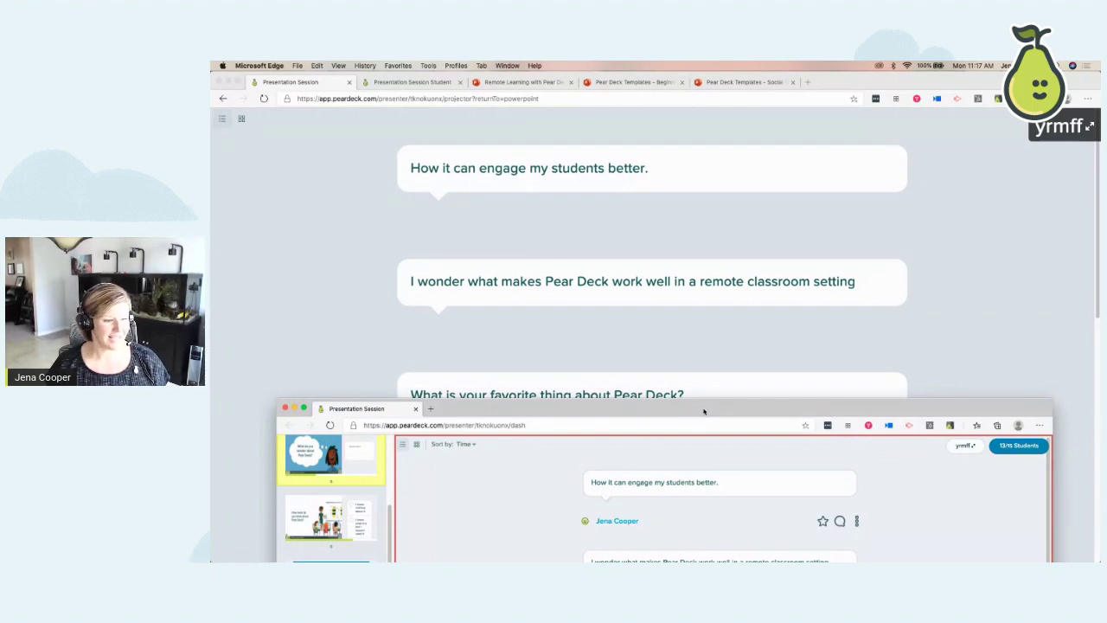
pyautogui.moveTo(704, 412); pyautogui.dragTo(678, 106)
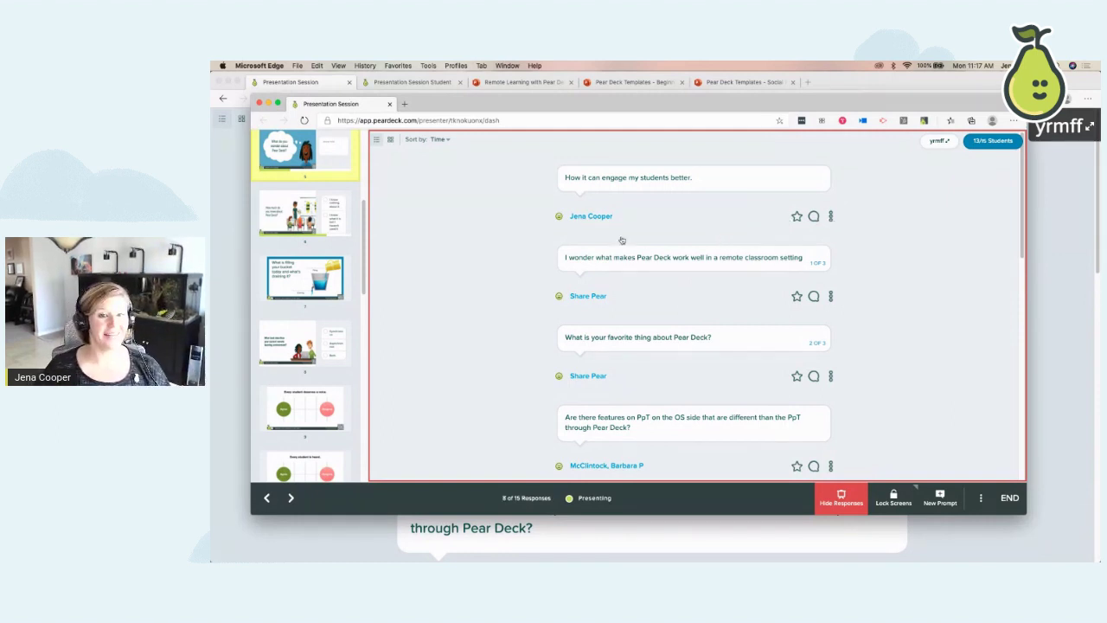
# - Read through all the student responses in the dashboard list from first to last
pyautogui.scroll(-5, 619, 339)
pyautogui.scroll(-3, 620, 339)
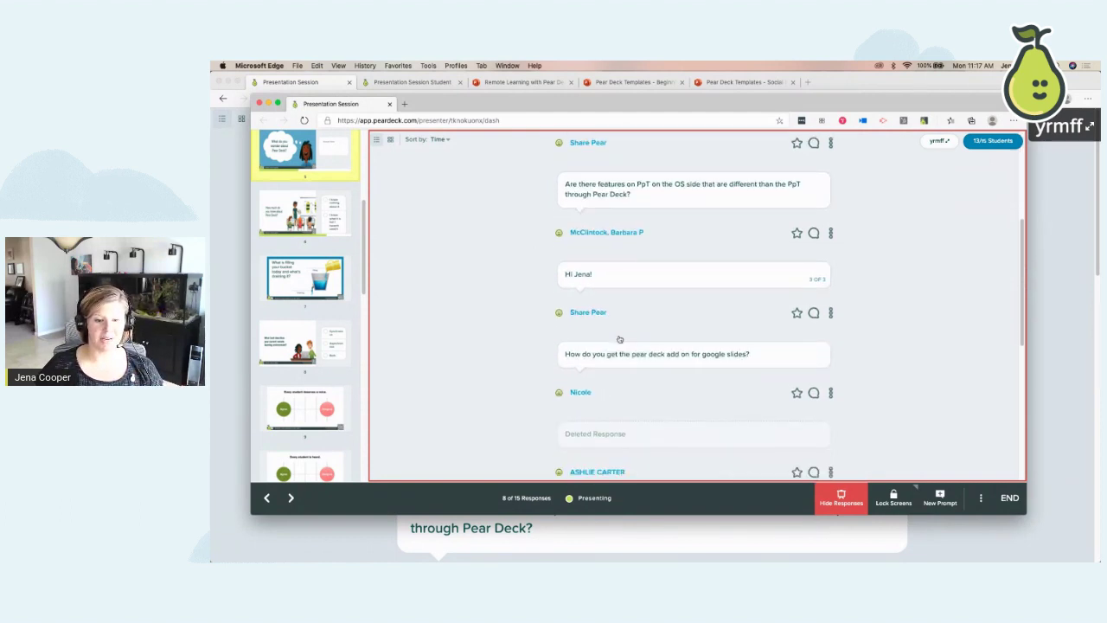
pyautogui.scroll(8, 619, 339)
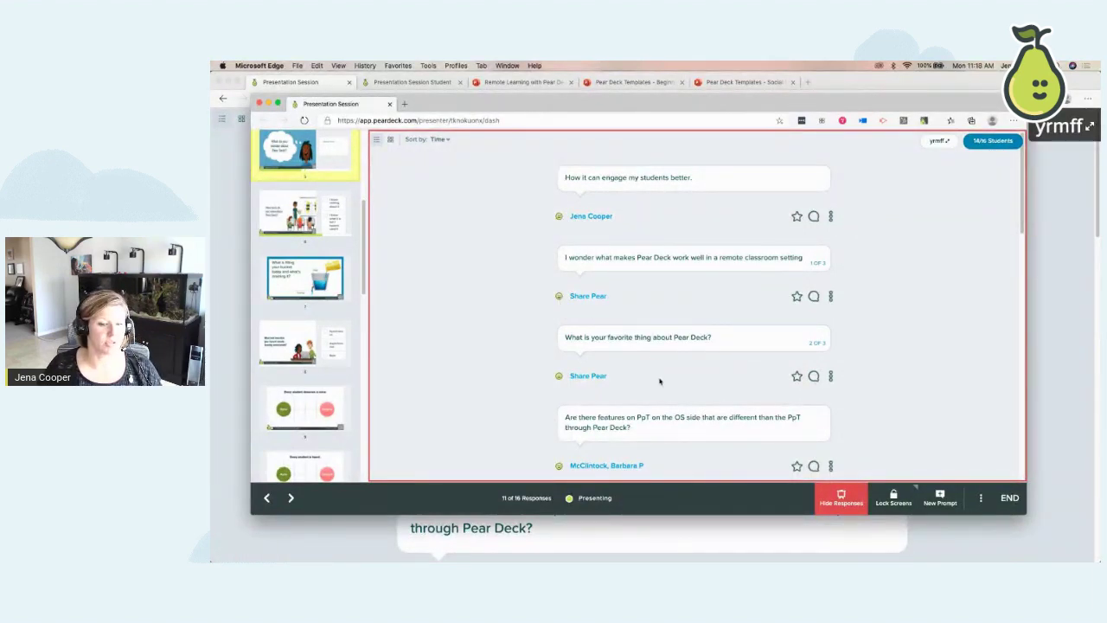
pyautogui.scroll(-10, 661, 381)
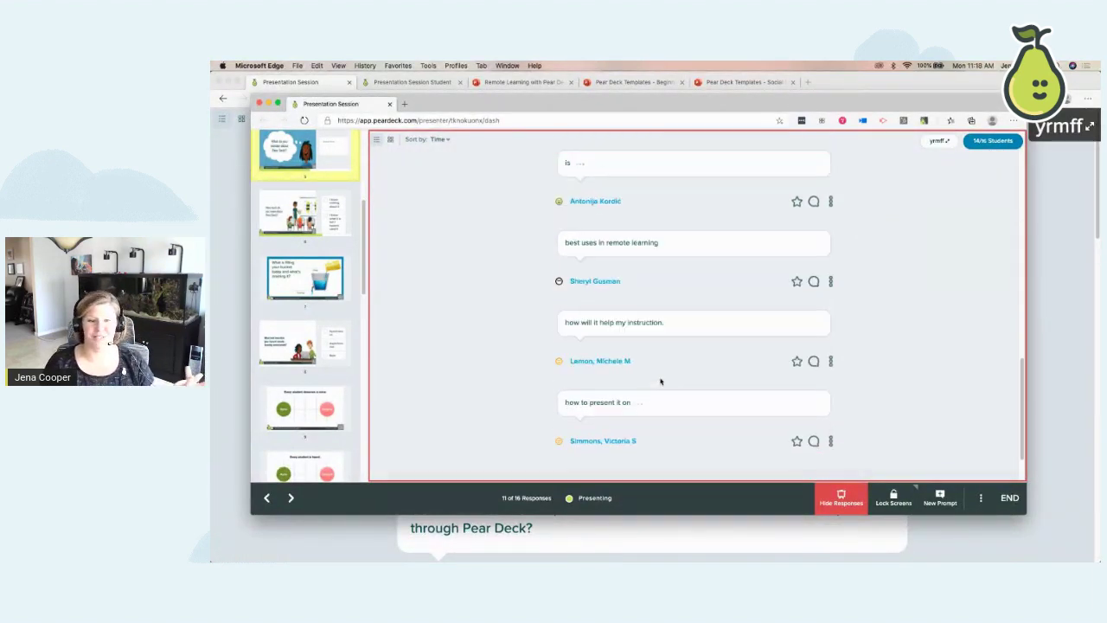
pyautogui.scroll(10, 660, 381)
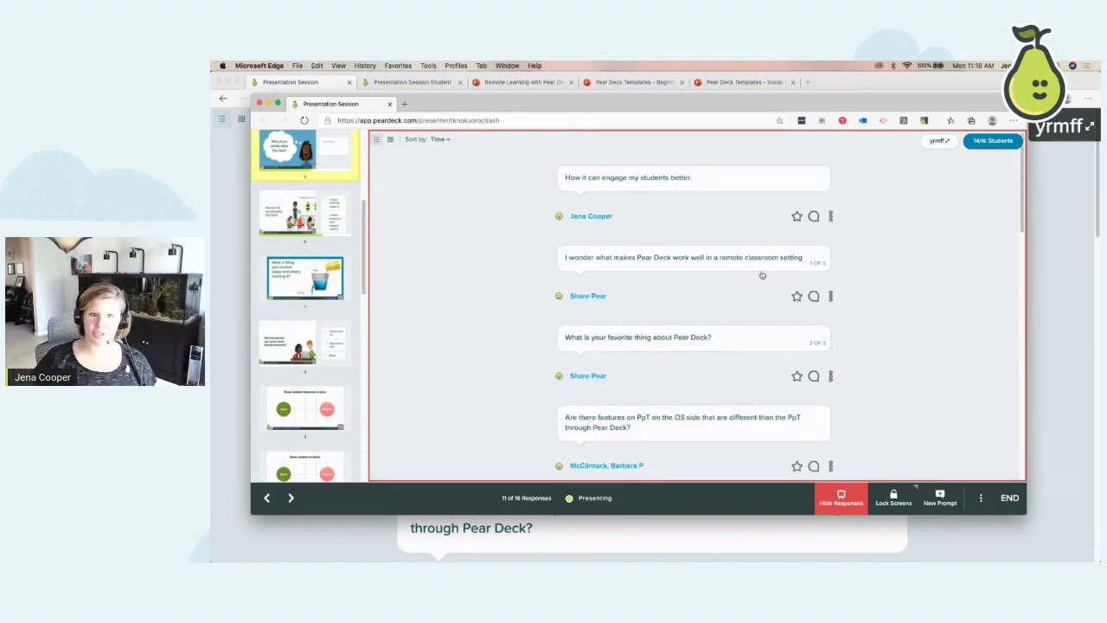
# - Star the responses "How it can engage my students better." and "What is your favorite thing about Pear Deck?", plus the greeting to the presenter
pyautogui.moveTo(701, 105)
pyautogui.mouseDown()
pyautogui.moveTo(717, 109)
pyautogui.moveTo(707, 106)
pyautogui.mouseUp()
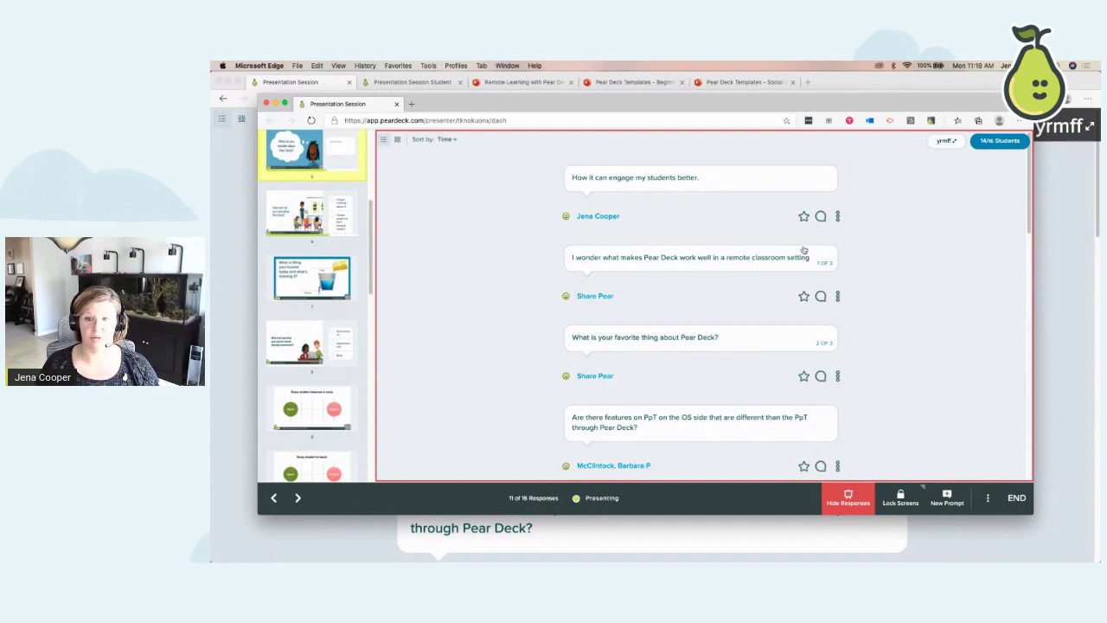
pyautogui.click(803, 217)
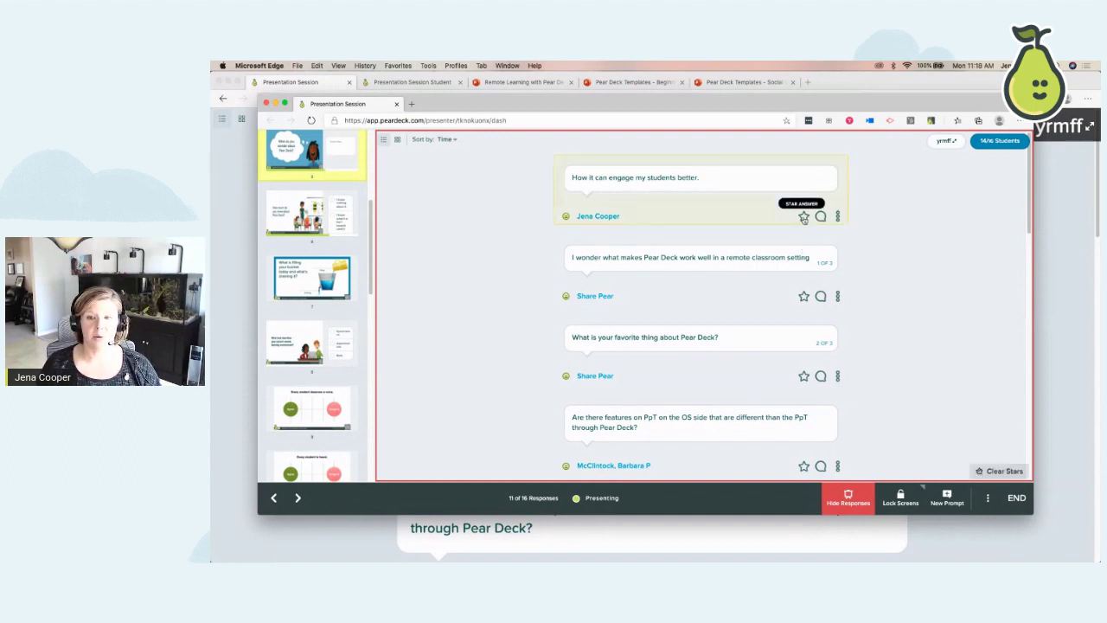
pyautogui.click(804, 376)
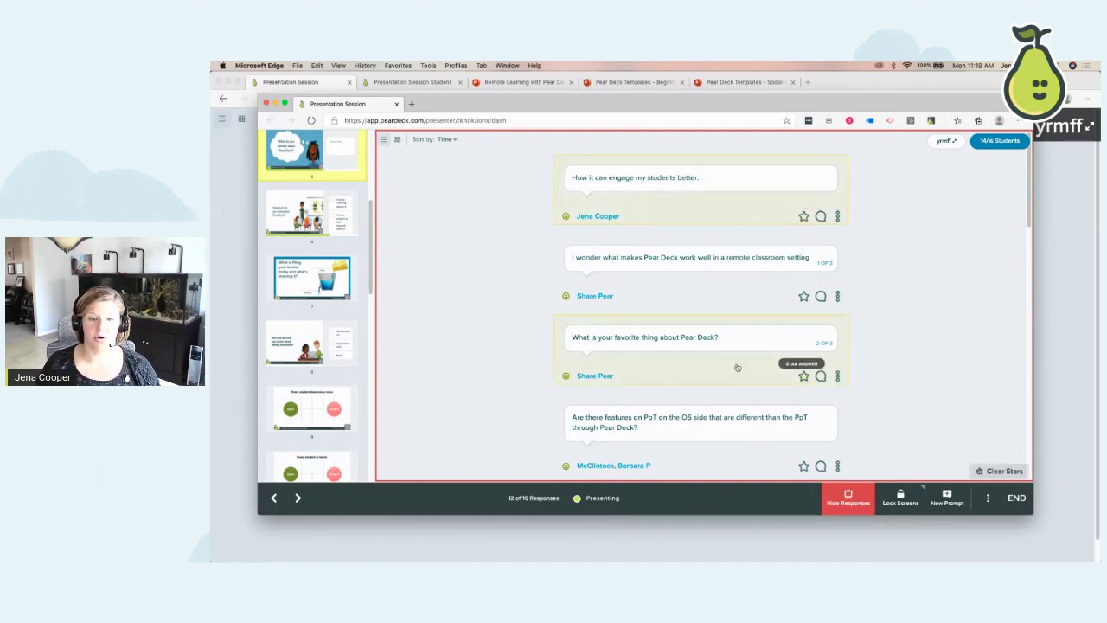
pyautogui.scroll(-3, 735, 366)
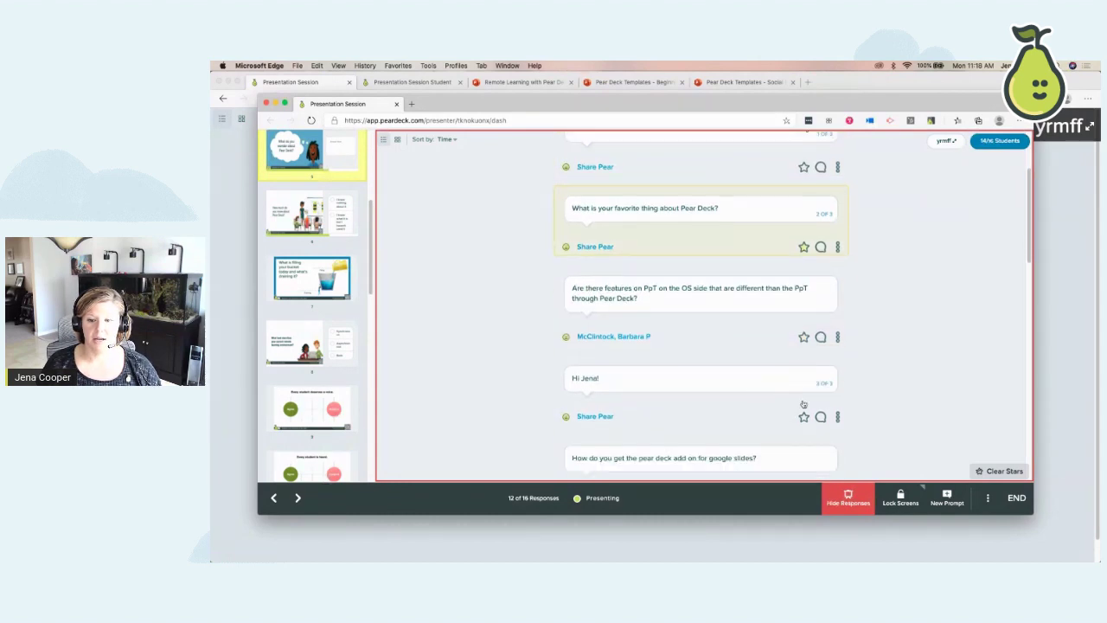
pyautogui.click(804, 418)
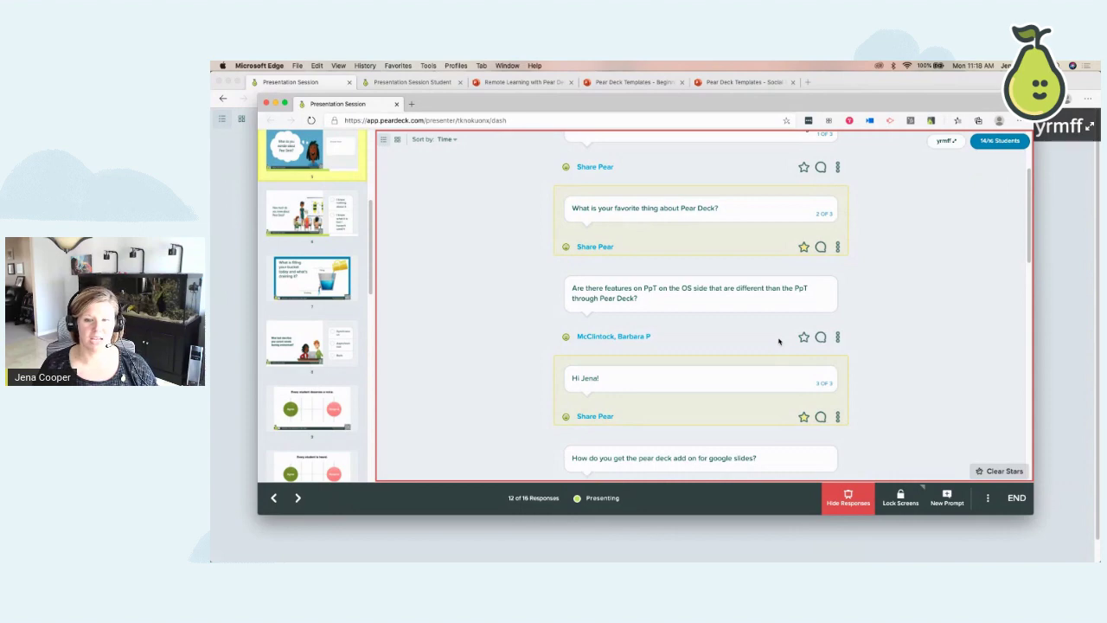
# - Switch the dashboard responses to the grid layout and reposition the dashboard window over the projector view
pyautogui.moveTo(755, 105)
pyautogui.mouseDown()
pyautogui.moveTo(782, 274)
pyautogui.moveTo(783, 518)
pyautogui.moveTo(789, 411)
pyautogui.moveTo(768, 120)
pyautogui.mouseUp()
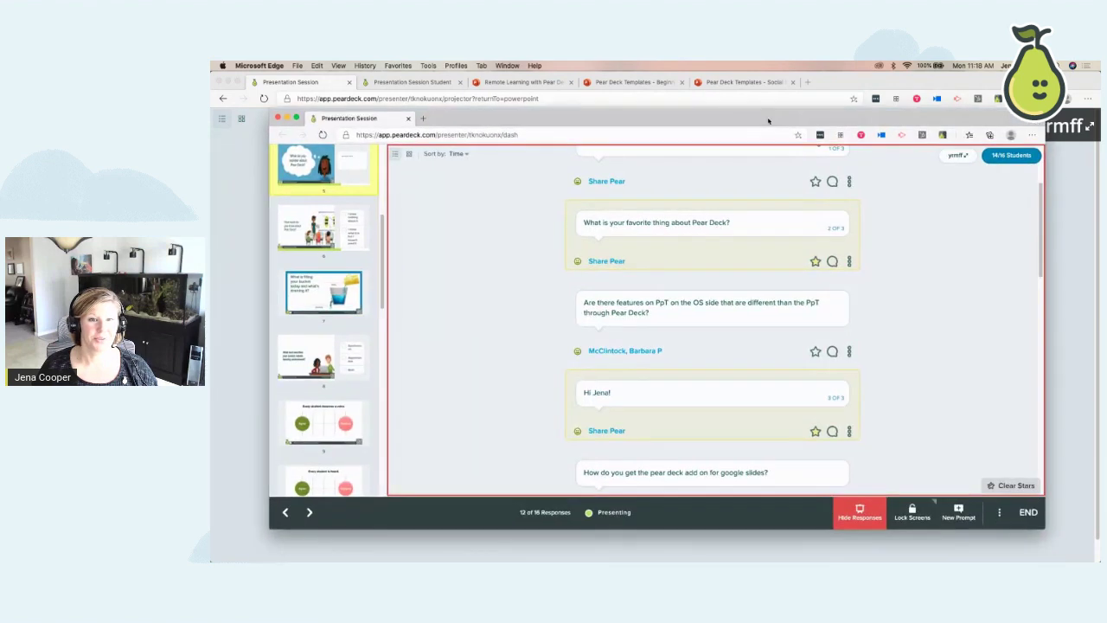
pyautogui.click(408, 155)
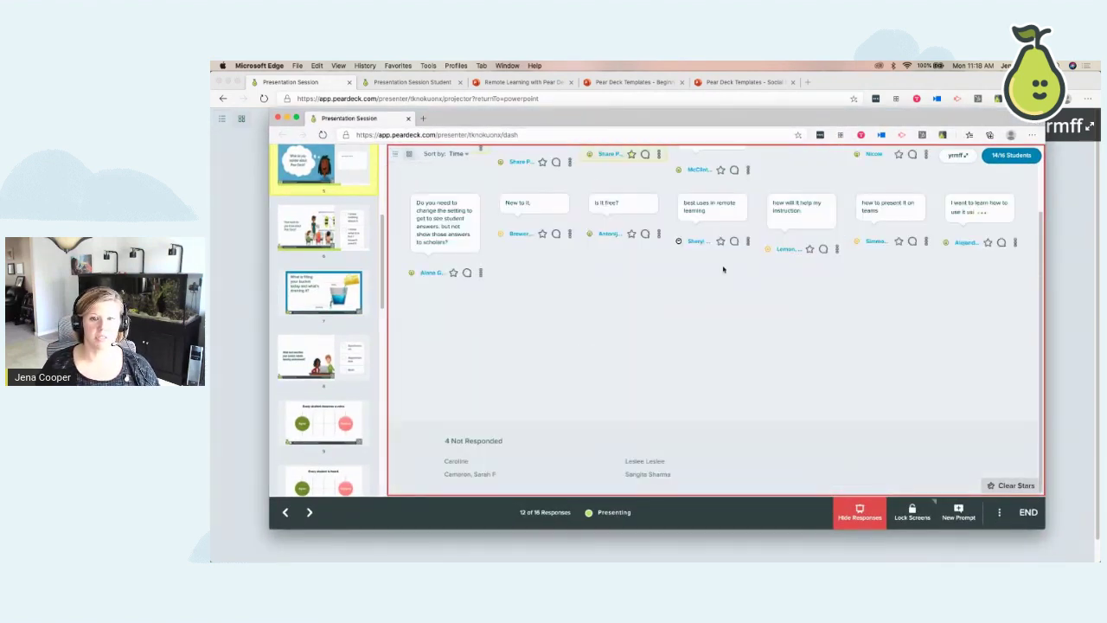
pyautogui.scroll(2, 726, 260)
pyautogui.moveTo(720, 120); pyautogui.dragTo(743, 128)
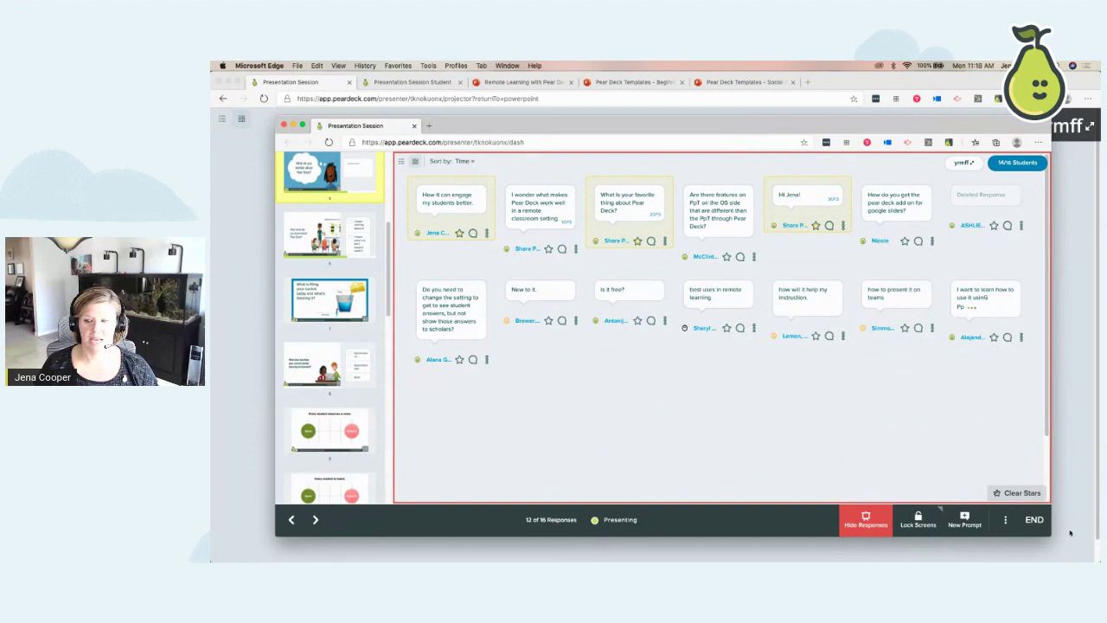
# - Clear all stars, check the full set of responses in the projector view, and hide the responses from it
pyautogui.click(1016, 492)
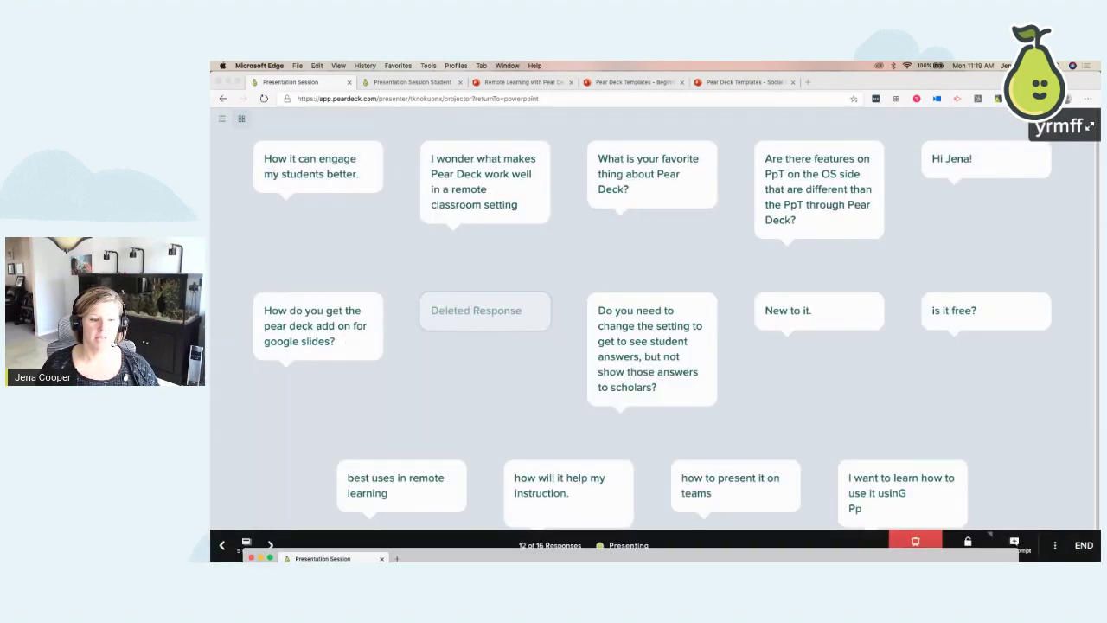
pyautogui.moveTo(657, 561); pyautogui.dragTo(636, 128)
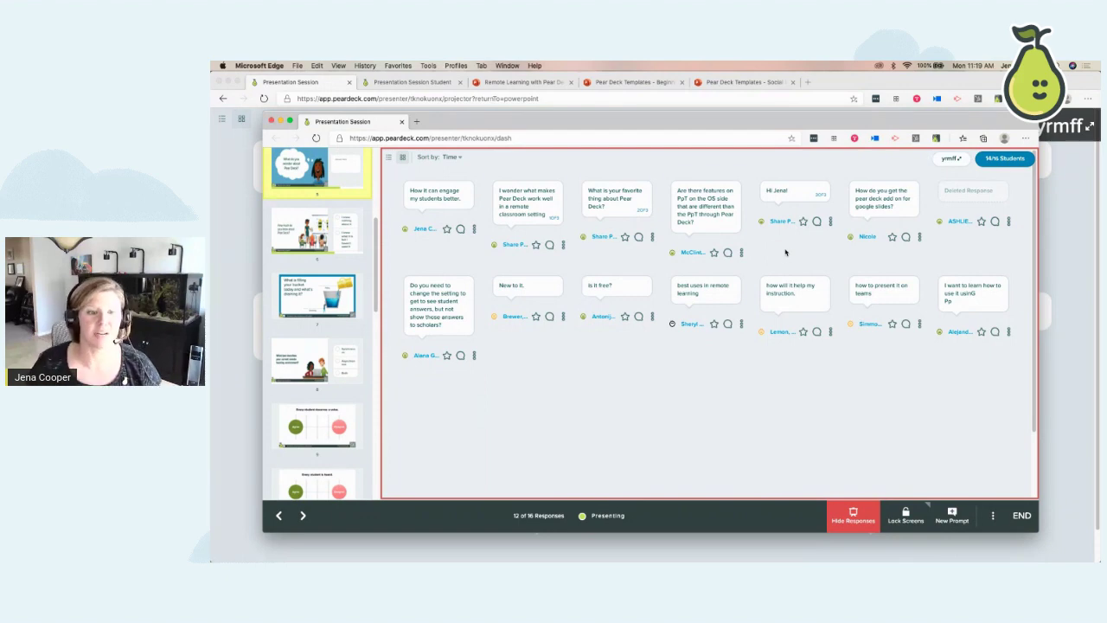
pyautogui.click(853, 513)
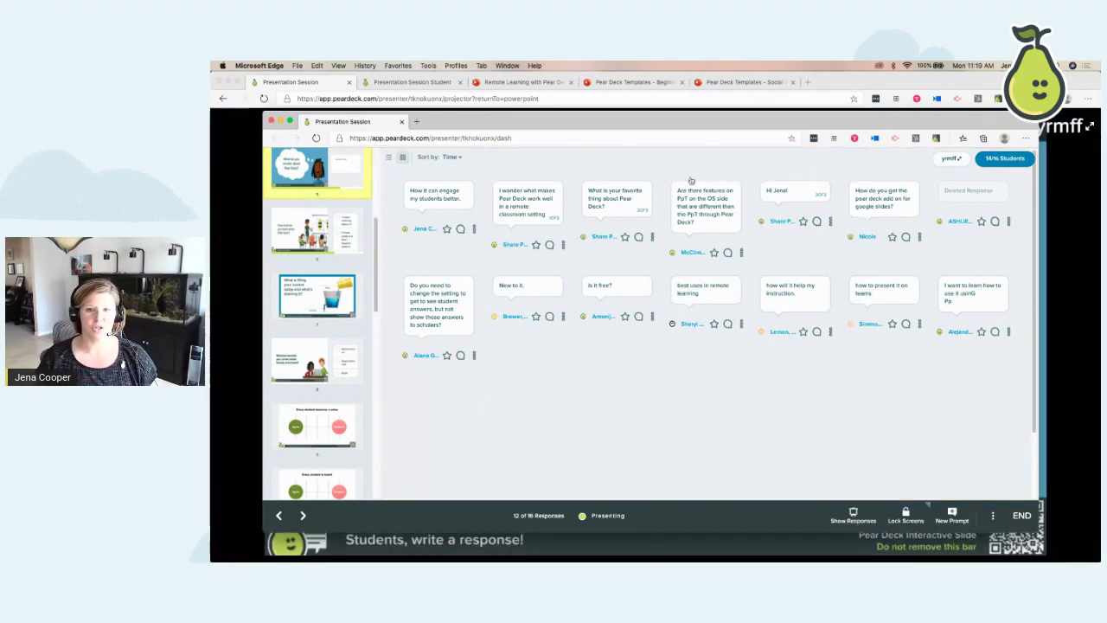
# - Hide the individual response "How it can engage my students better." from the class
pyautogui.moveTo(668, 120)
pyautogui.mouseDown()
pyautogui.moveTo(685, 524)
pyautogui.moveTo(706, 504)
pyautogui.moveTo(670, 95)
pyautogui.moveTo(670, 117)
pyautogui.mouseUp()
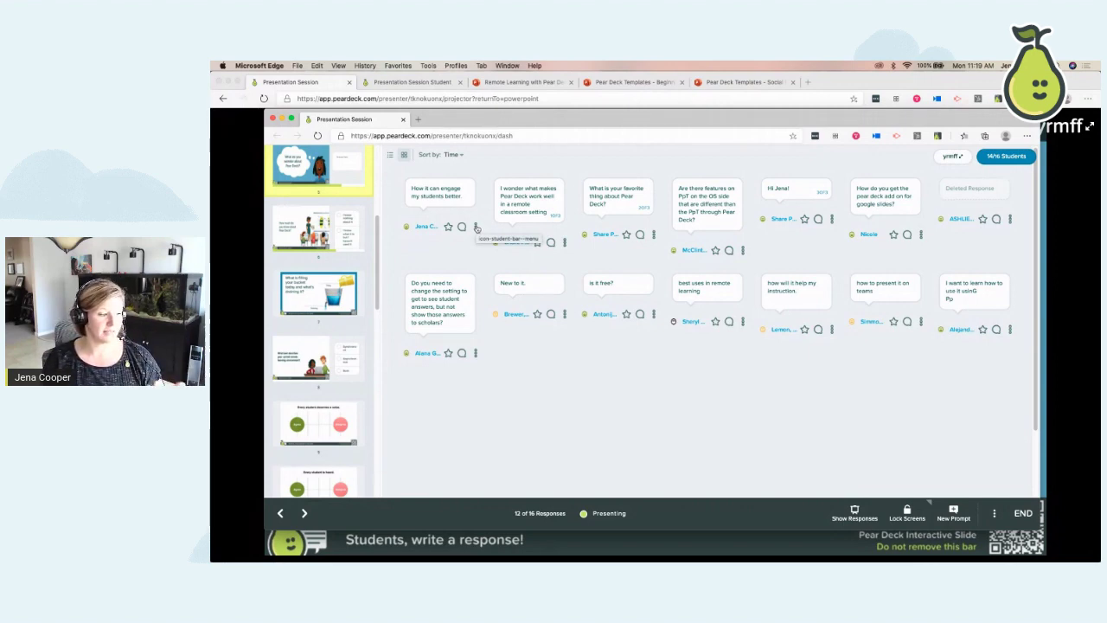
pyautogui.click(475, 227)
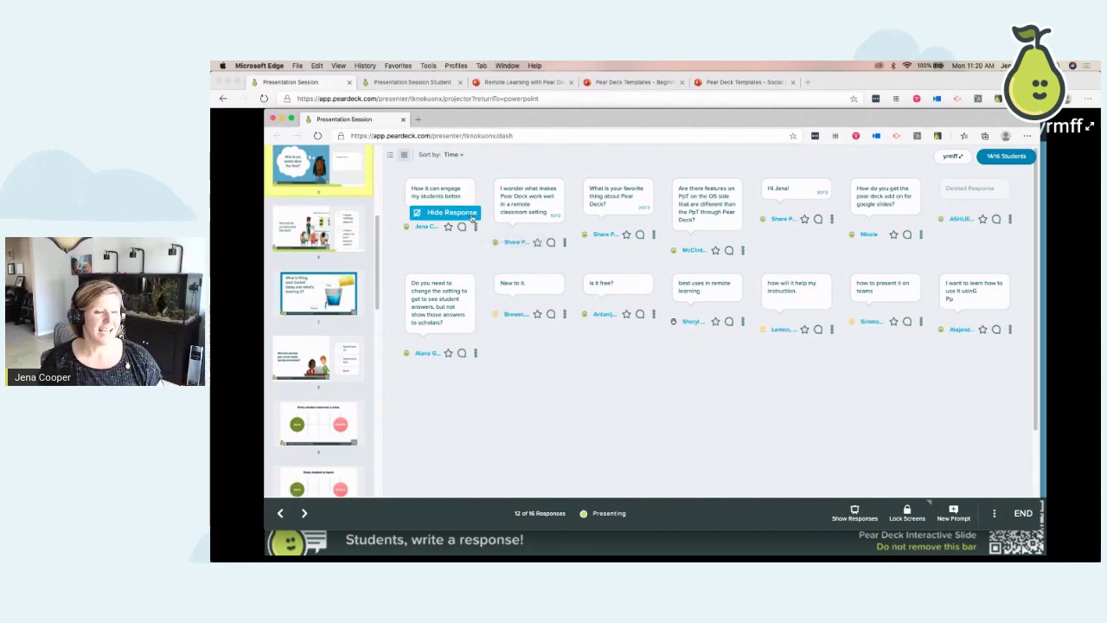
pyautogui.click(472, 215)
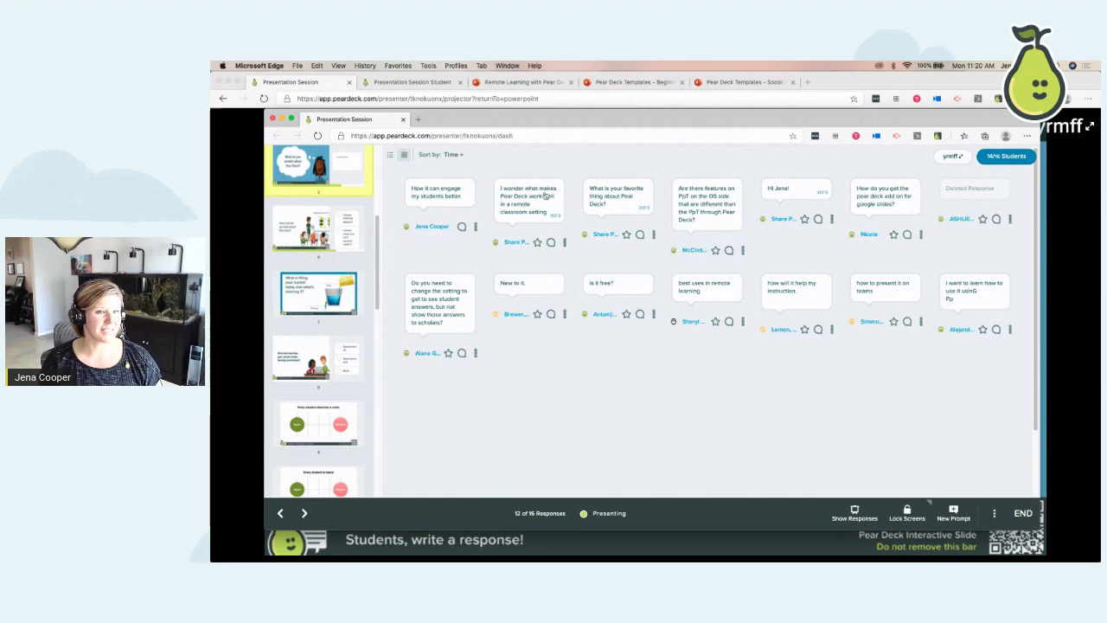
# - Show the responses in the projector view again, check them beside the dashboard, and return the dashboard window to the front
pyautogui.moveTo(670, 121); pyautogui.dragTo(660, 88)
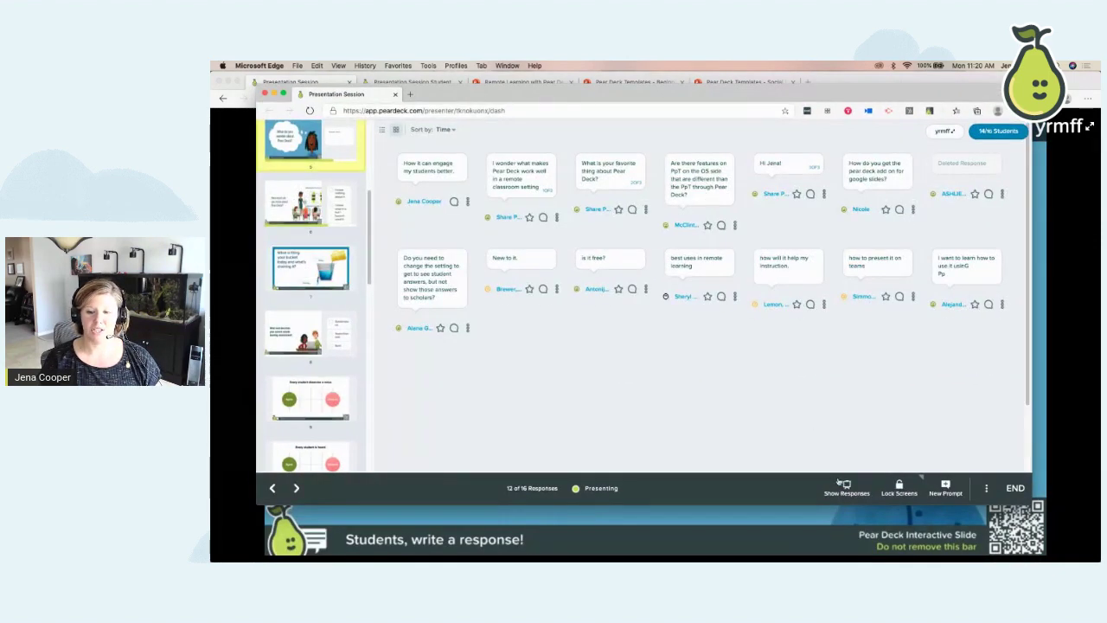
pyautogui.moveTo(580, 97); pyautogui.dragTo(579, 269)
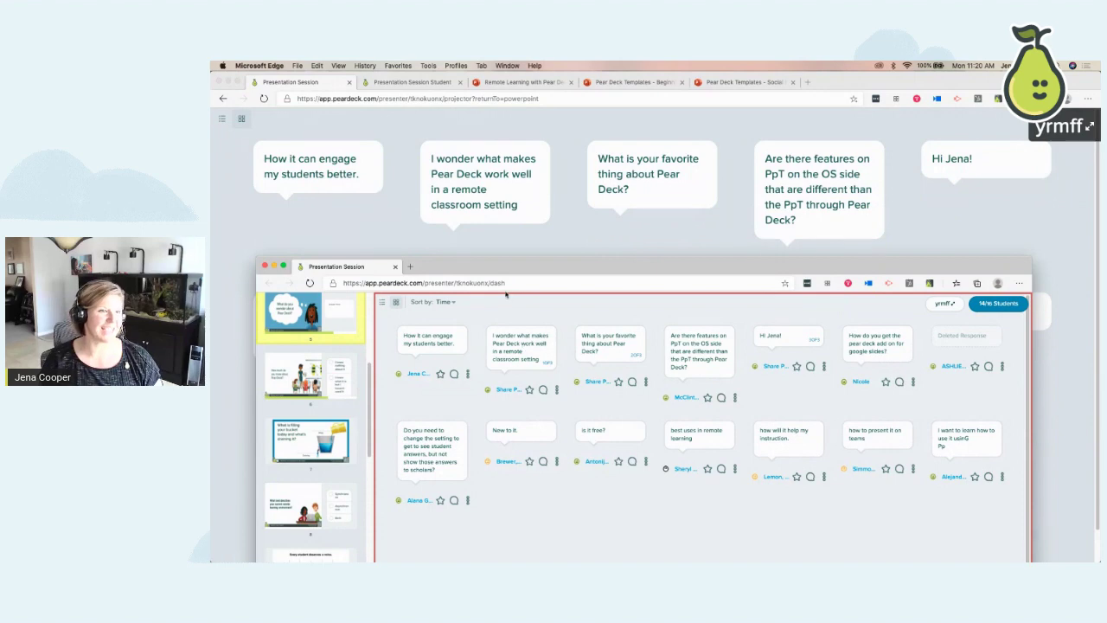
pyautogui.moveTo(591, 271); pyautogui.dragTo(595, 108)
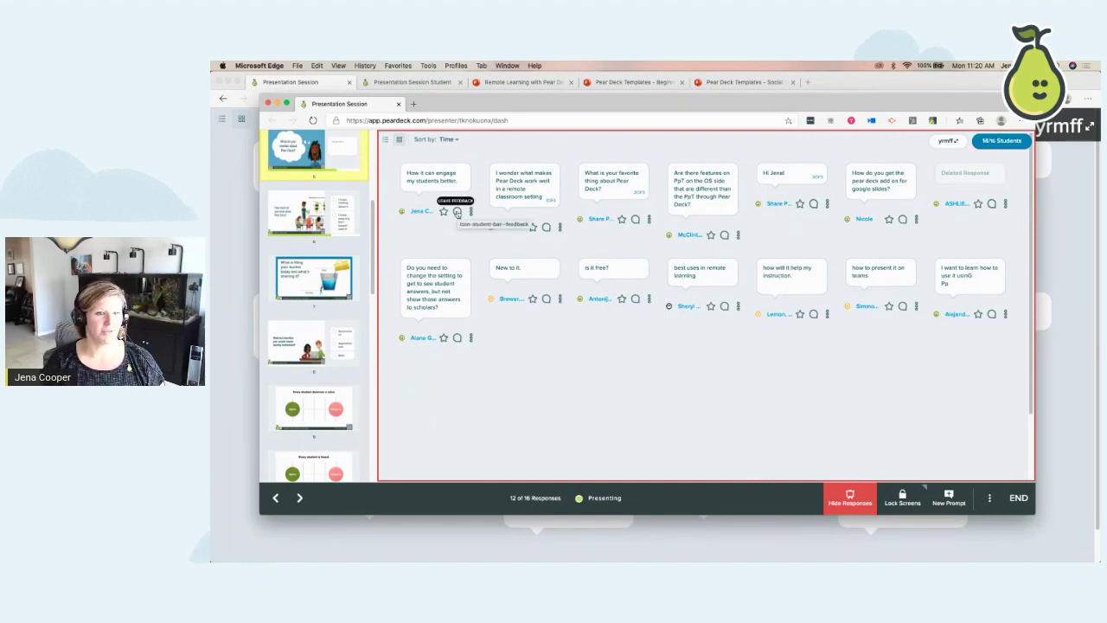
# - Send the feedback "Hey - great job, but check your 3rd step in equation, then you will have it!!" on the first response and close the dialog
pyautogui.click(457, 211)
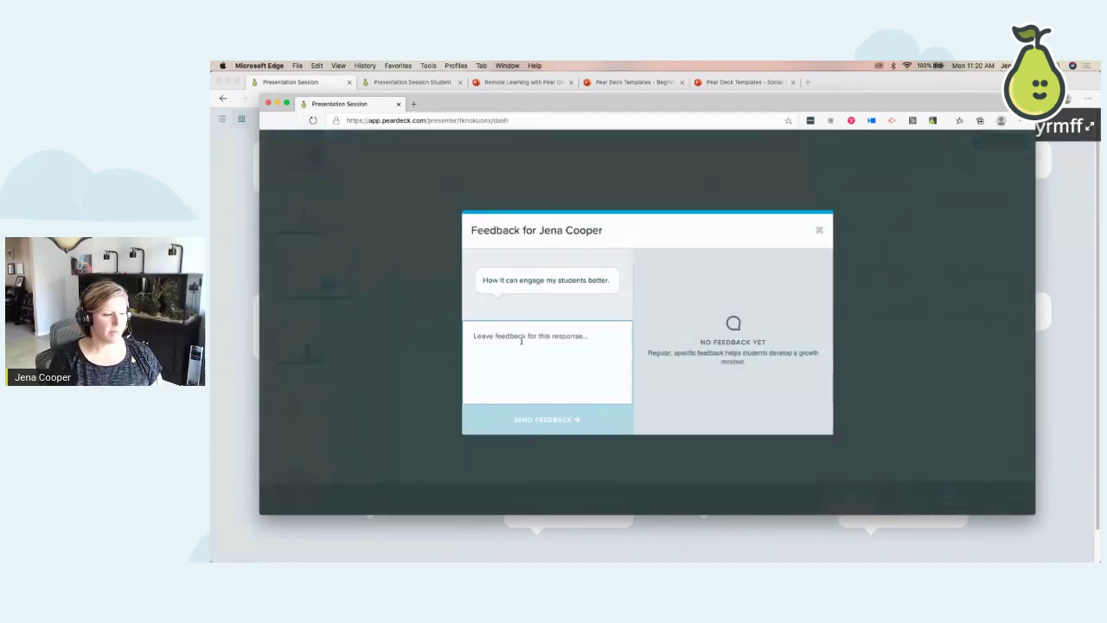
pyautogui.write('Hye')
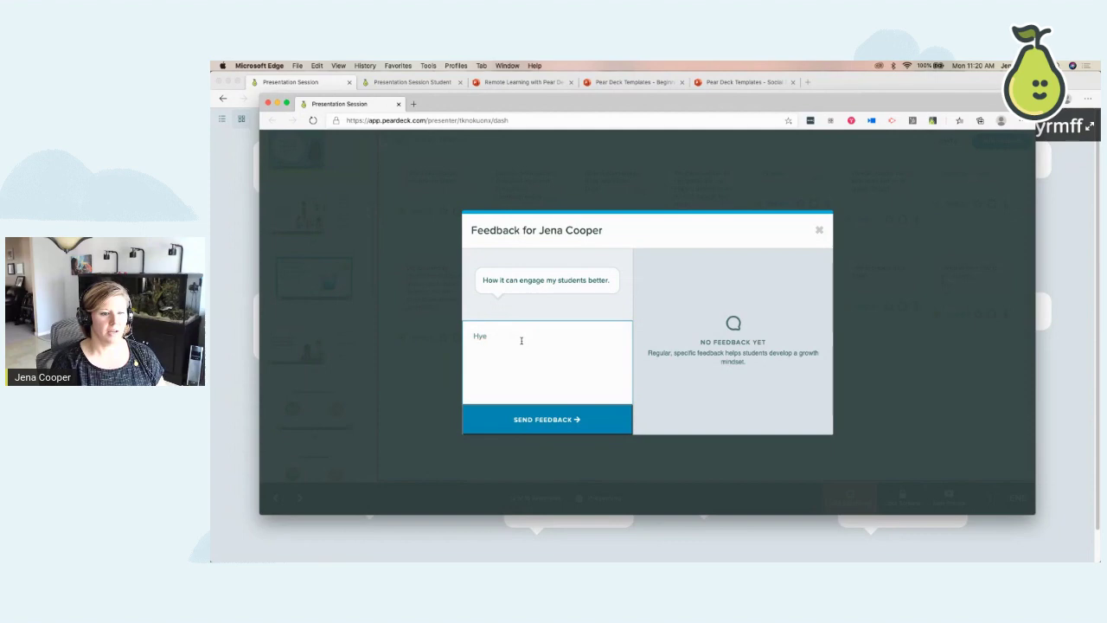
pyautogui.write(' - great job')
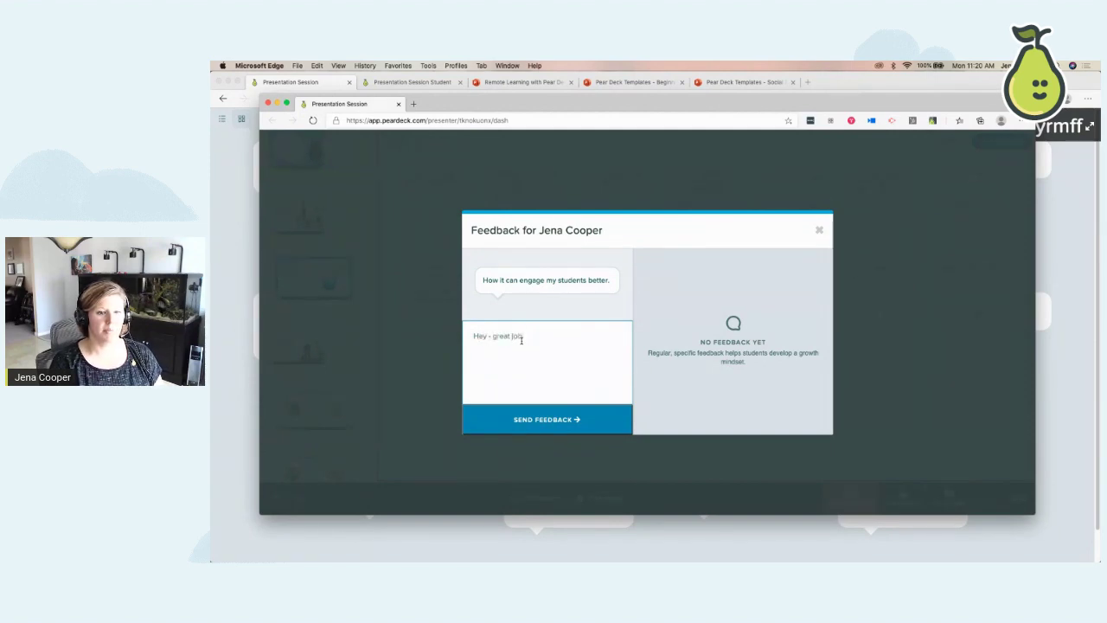
pyautogui.write(', but check your 3rd step in equation')
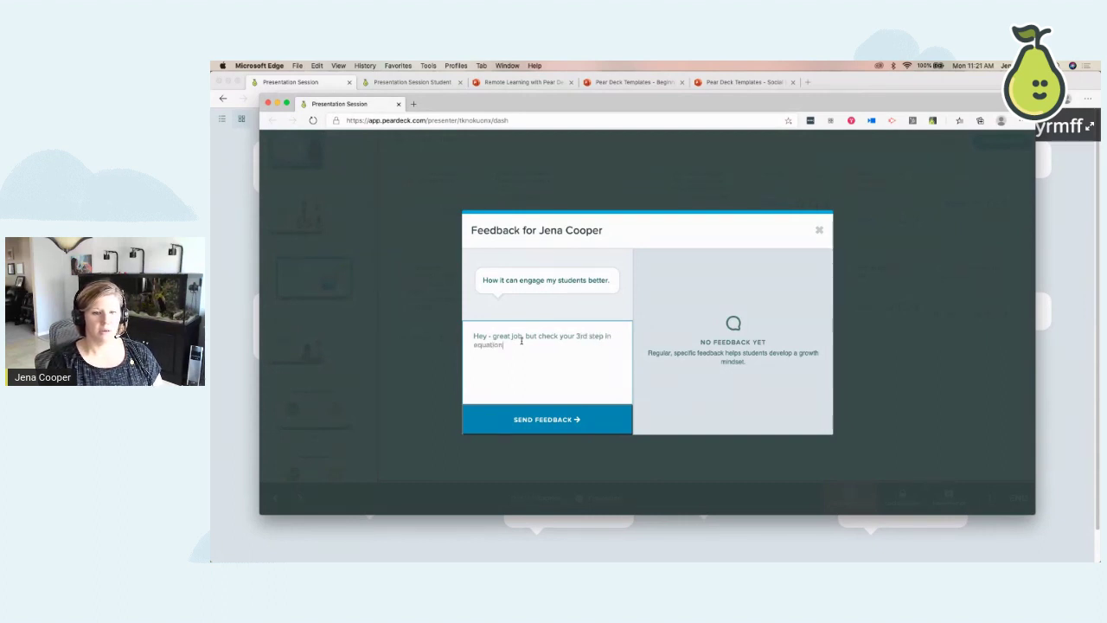
pyautogui.write(', then you will have it!!')
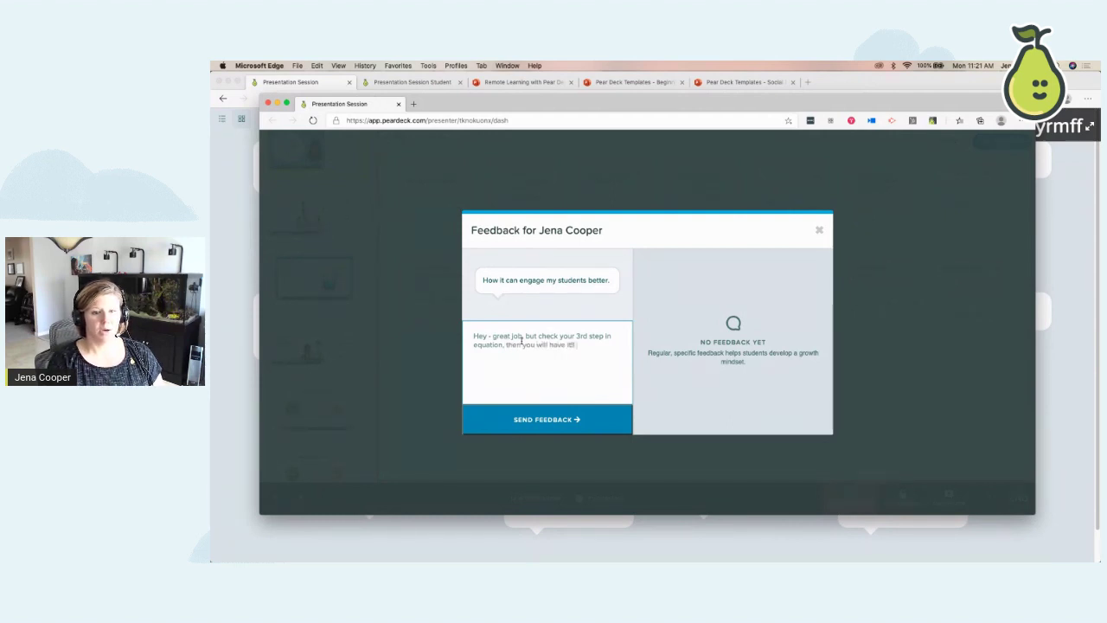
pyautogui.click(561, 421)
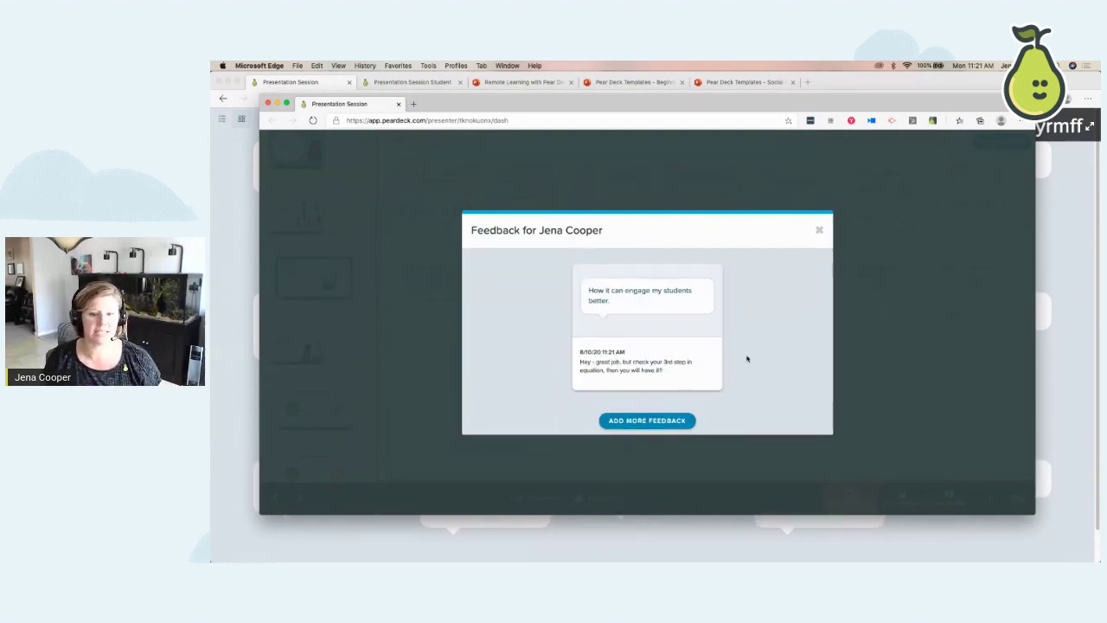
pyautogui.click(818, 231)
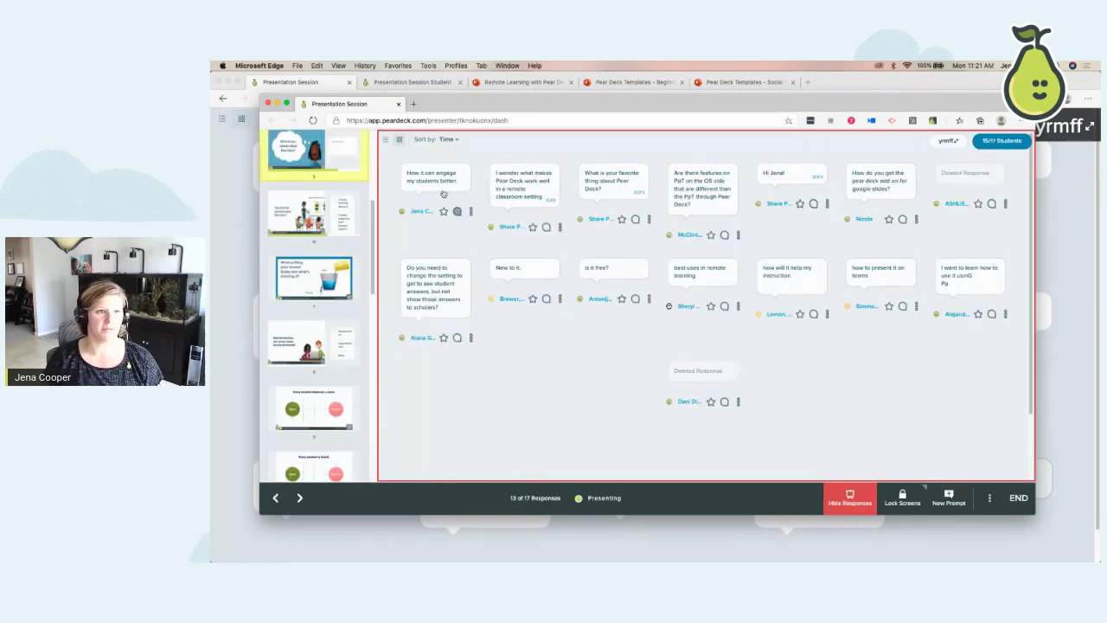
# - Switch to the student view, open the teacher feedback for slide 5, and mark it as read
pyautogui.hotkey('ctrl', 'Right')
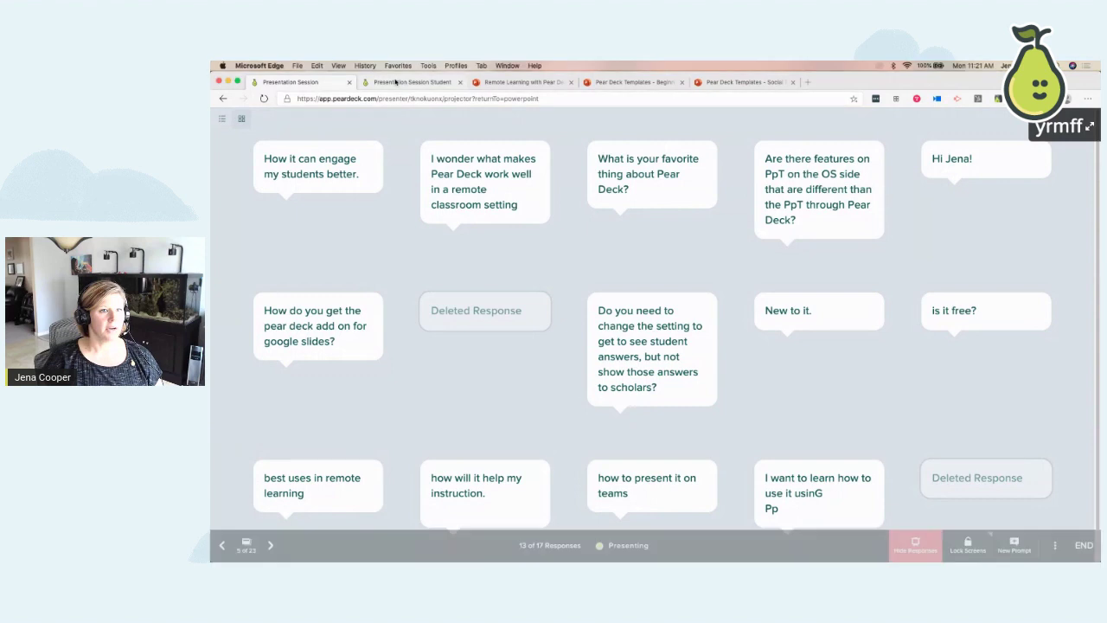
pyautogui.click(395, 84)
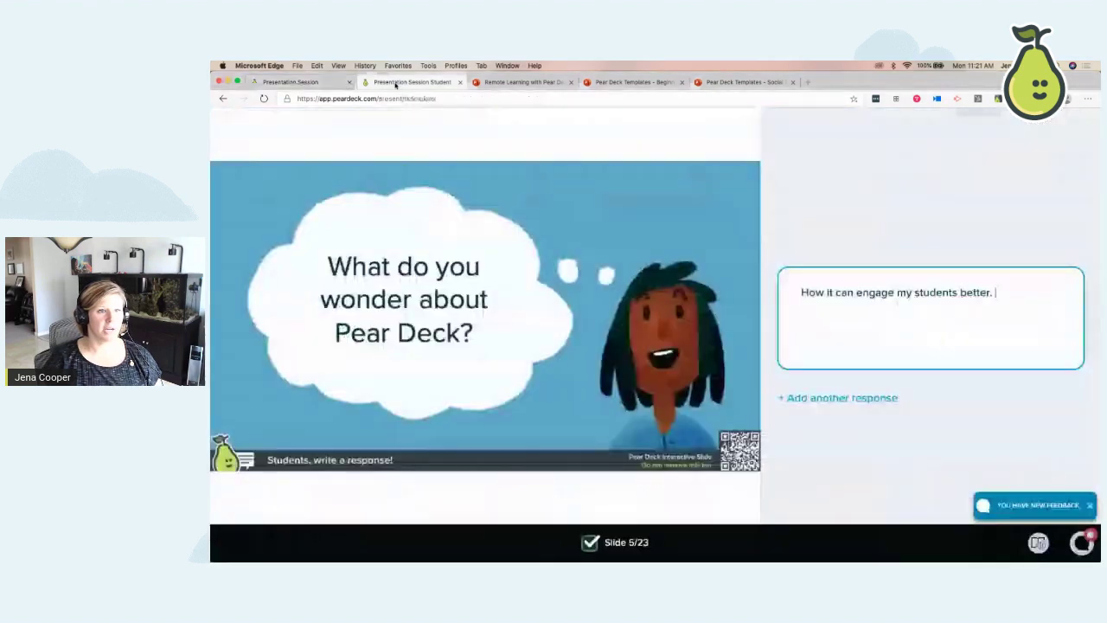
pyautogui.click(1009, 473)
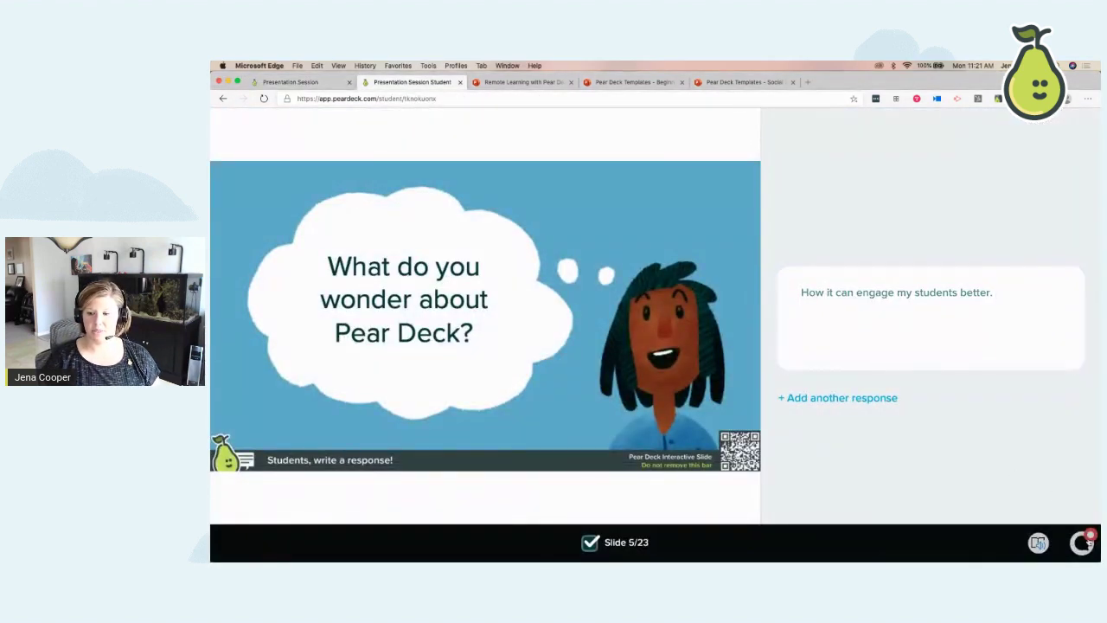
pyautogui.click(1081, 542)
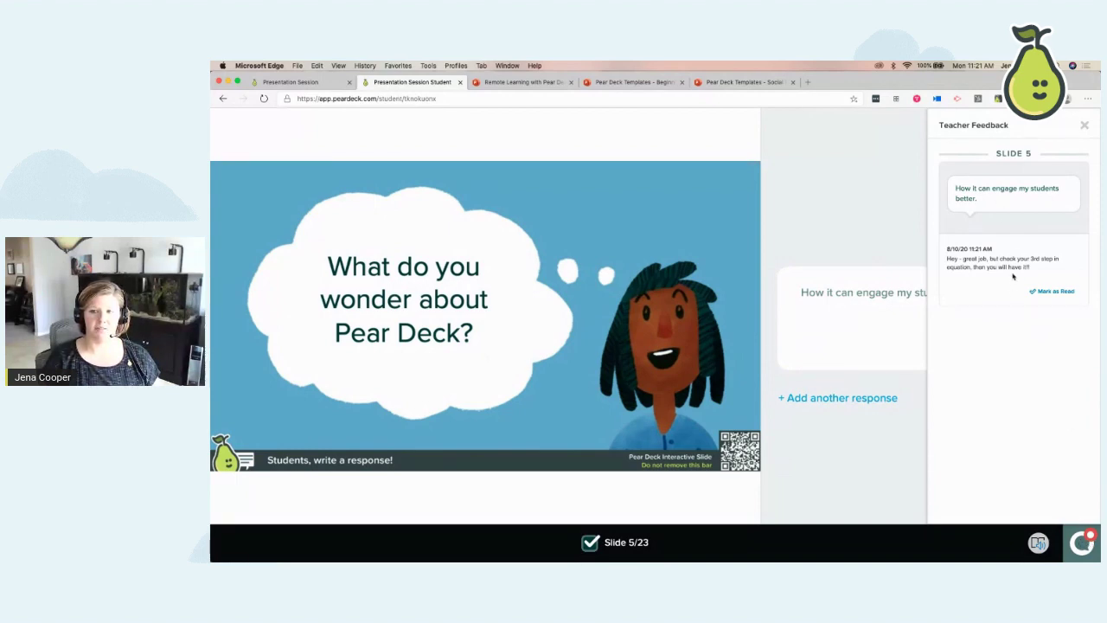
pyautogui.click(1050, 292)
# - Add "Ok - fixed step 3!" to the student's response on slide 5 and reopen the teacher feedback
pyautogui.click(819, 329)
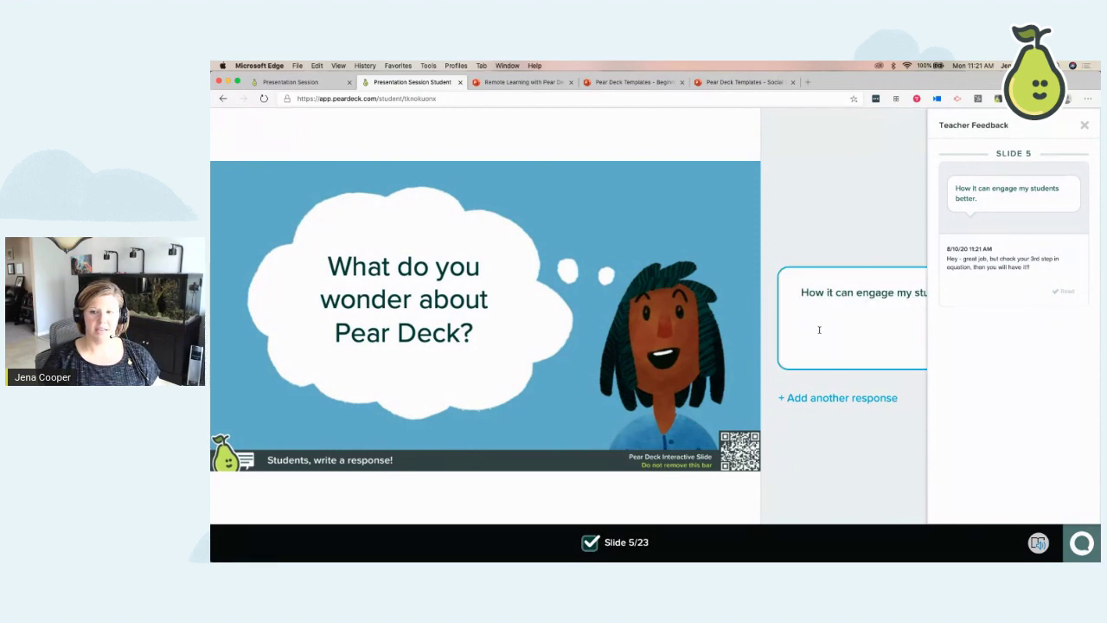
pyautogui.click(1083, 126)
pyautogui.click(981, 297)
pyautogui.write('Ok - fixed s')
pyautogui.write('tep ')
pyautogui.write('3!')
pyautogui.click(1081, 542)
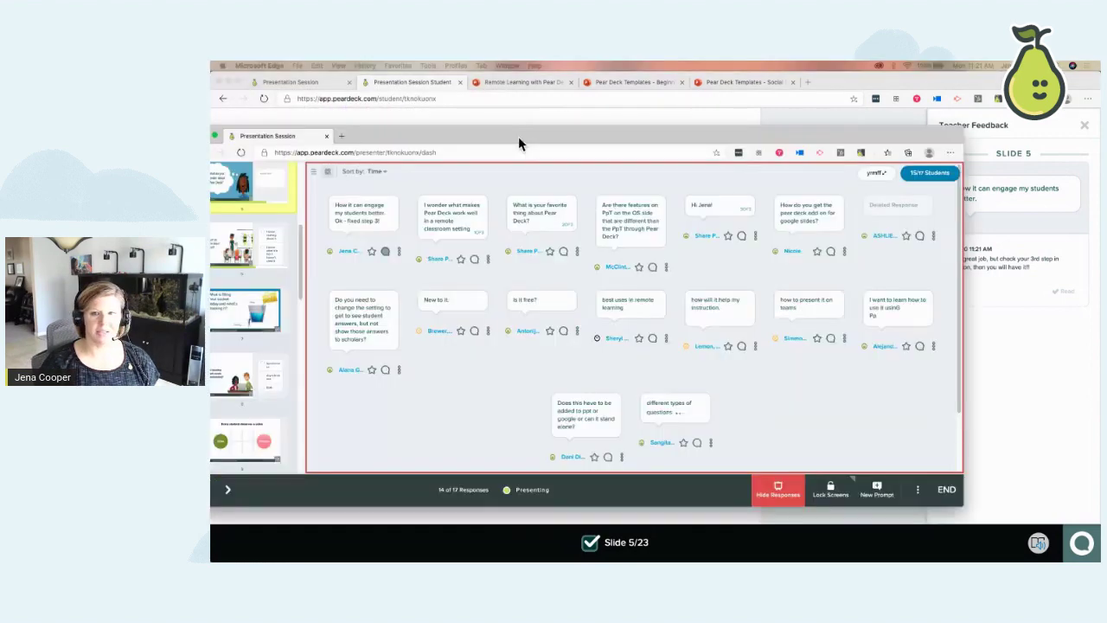
# - Shrink the dashboard window over the student view, present the "Every student deserves a voice." slide, and move the dashboard out of the way
pyautogui.moveTo(518, 135); pyautogui.dragTo(591, 116)
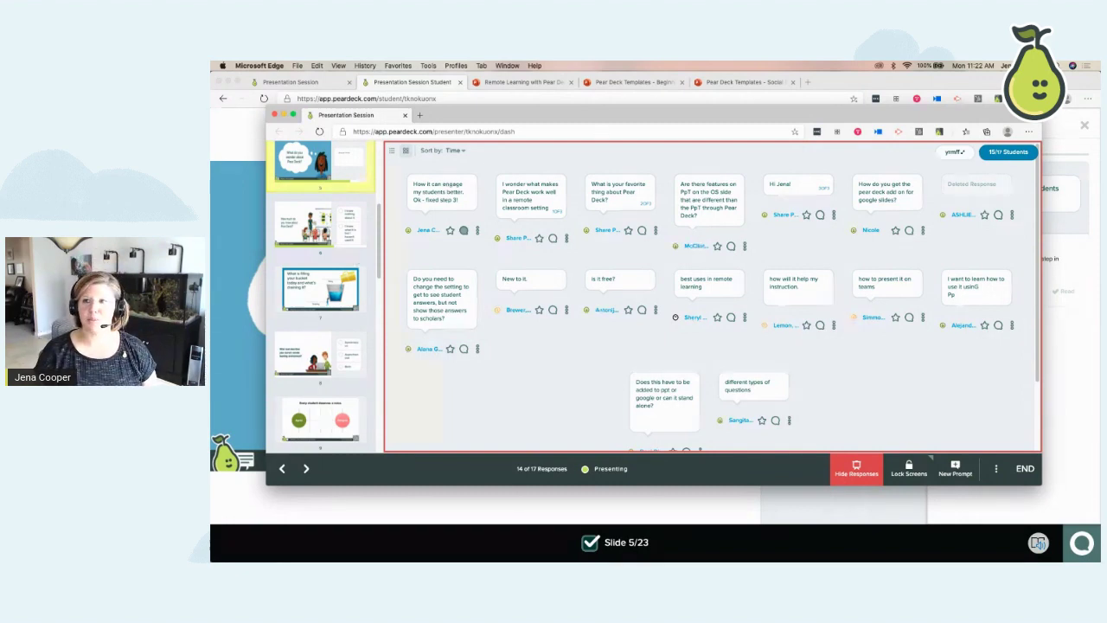
pyautogui.moveTo(1042, 109); pyautogui.dragTo(810, 169)
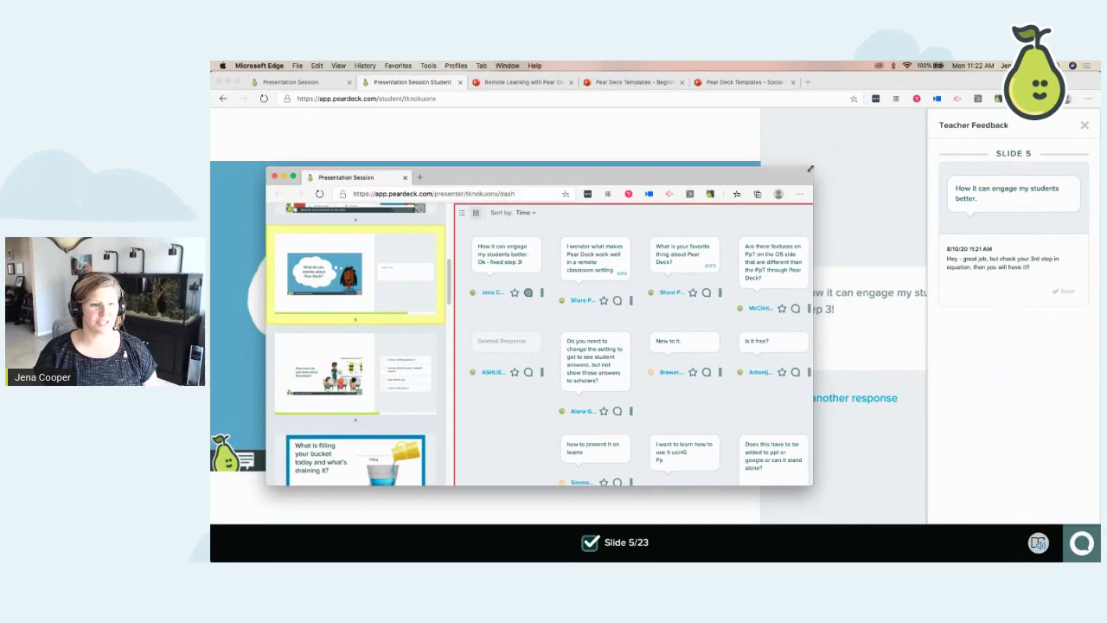
pyautogui.scroll(-5, 316, 352)
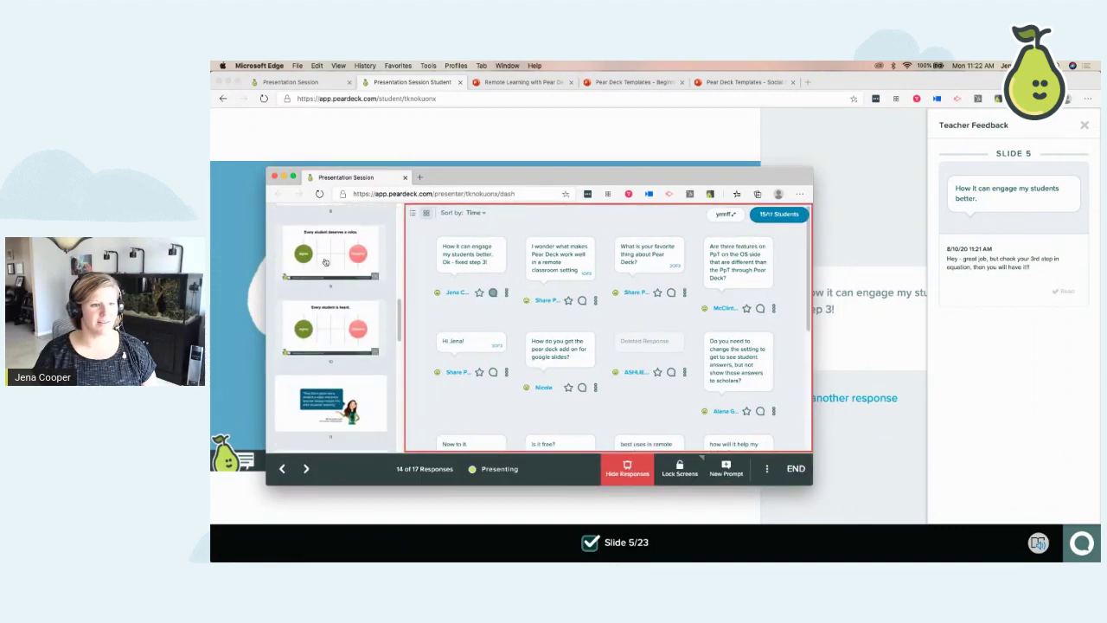
pyautogui.click(325, 261)
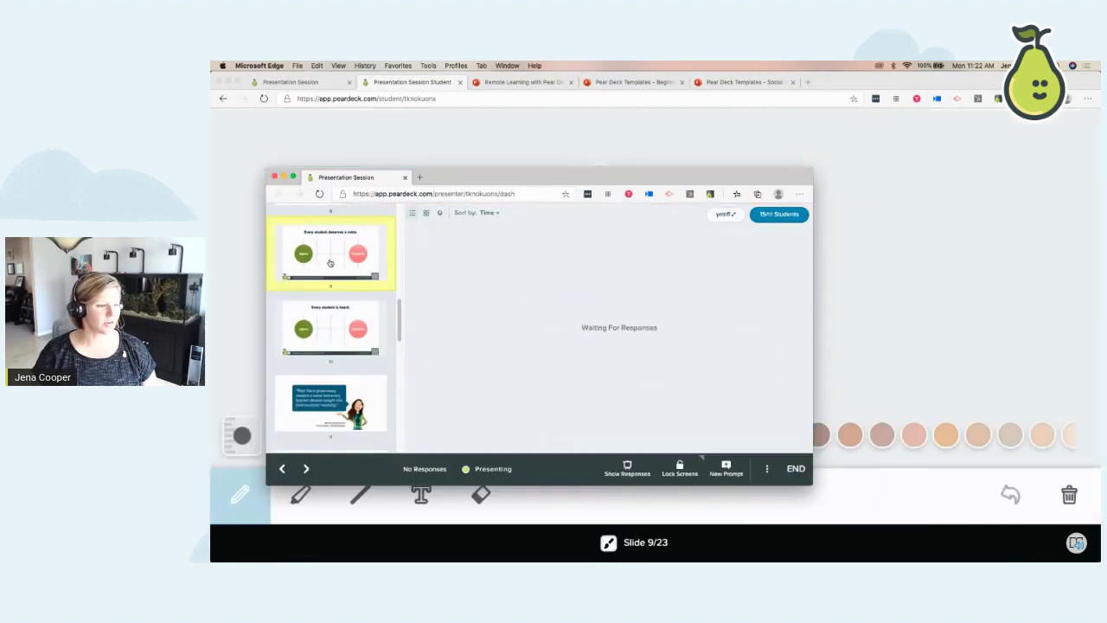
pyautogui.doubleClick(647, 173)
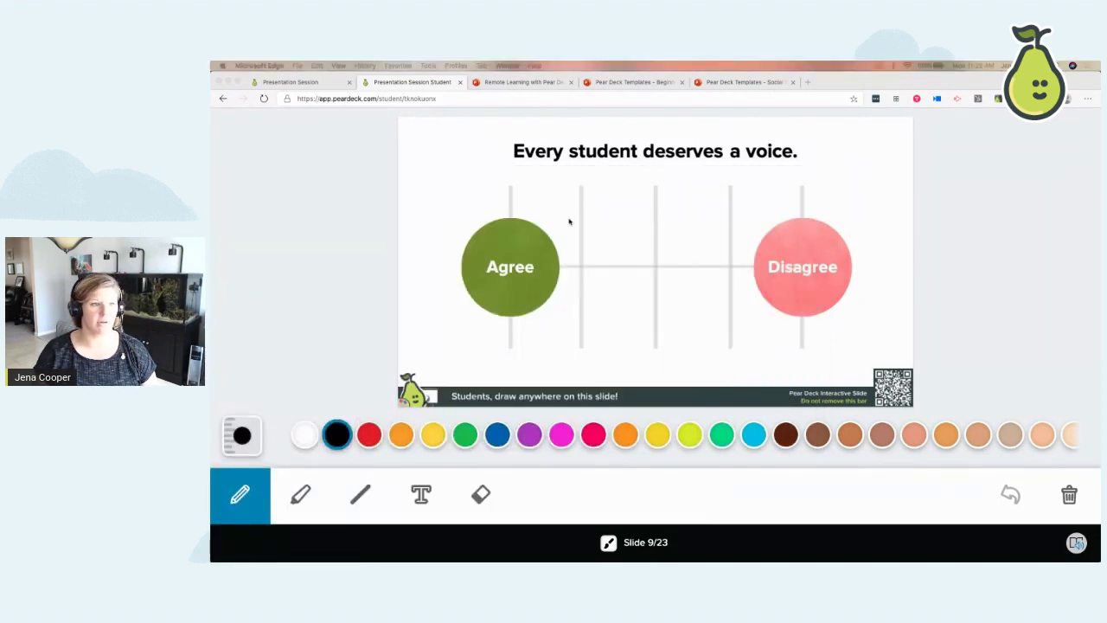
# - Check the agree/disagree slide in the projector view and circle "Agree" with a black pencil stroke in the student view
pyautogui.click(277, 81)
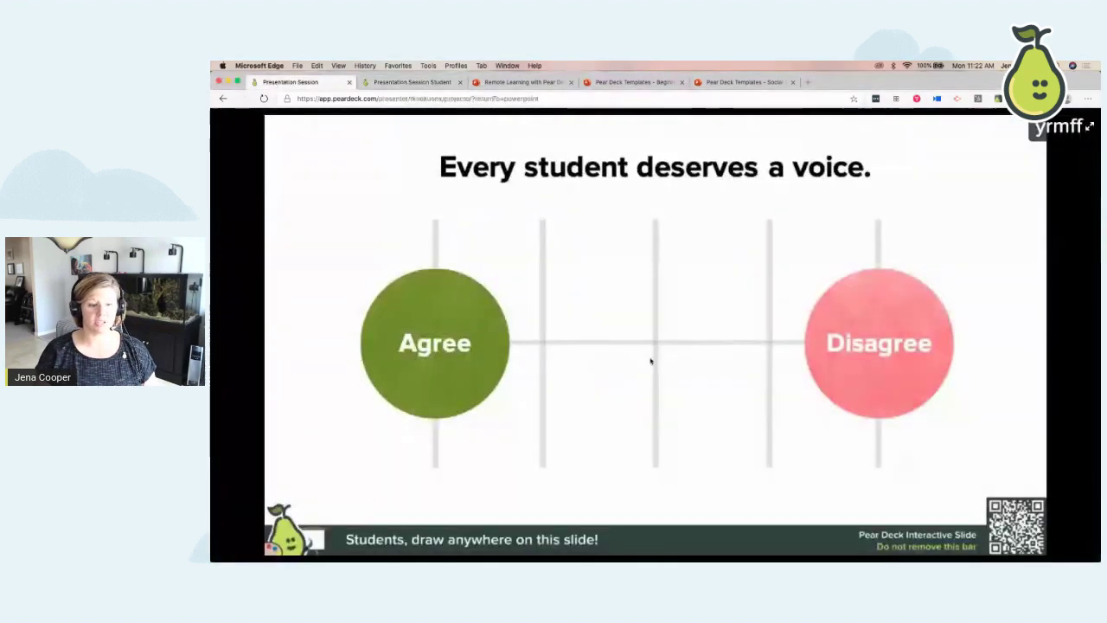
pyautogui.click(400, 82)
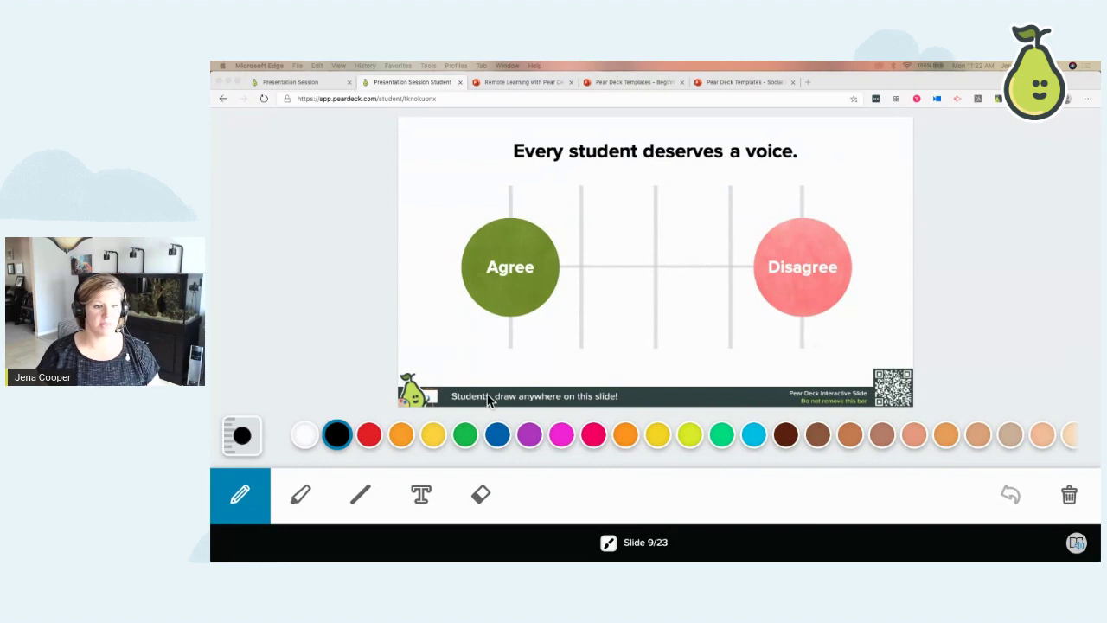
pyautogui.click(471, 439)
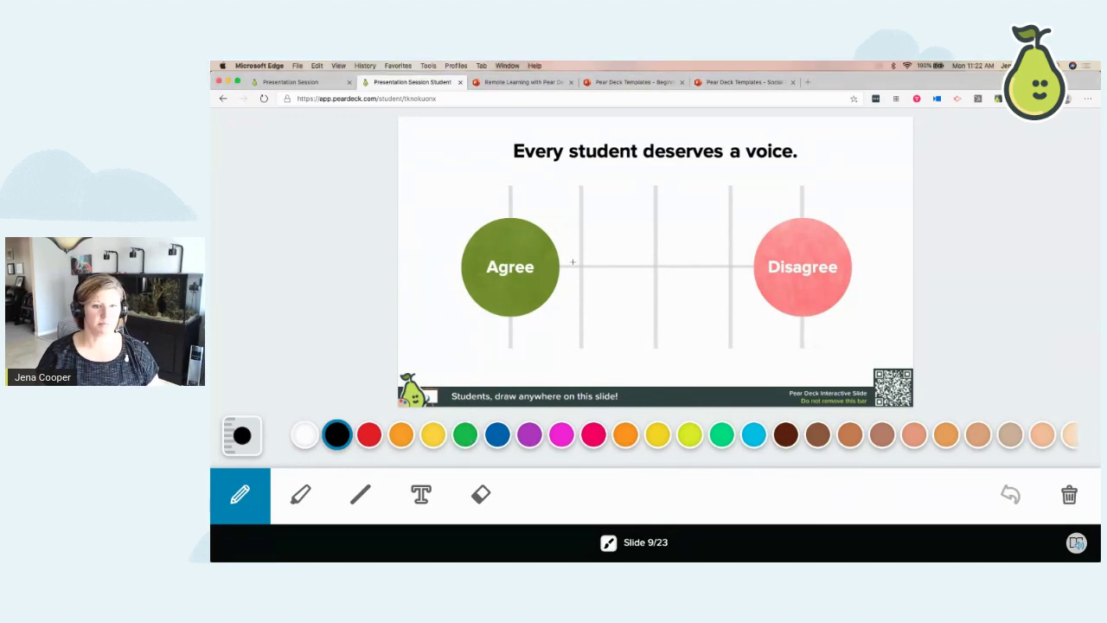
pyautogui.moveTo(543, 186)
pyautogui.mouseDown()
pyautogui.moveTo(437, 315)
pyautogui.moveTo(584, 290)
pyautogui.moveTo(572, 252)
pyautogui.mouseUp()
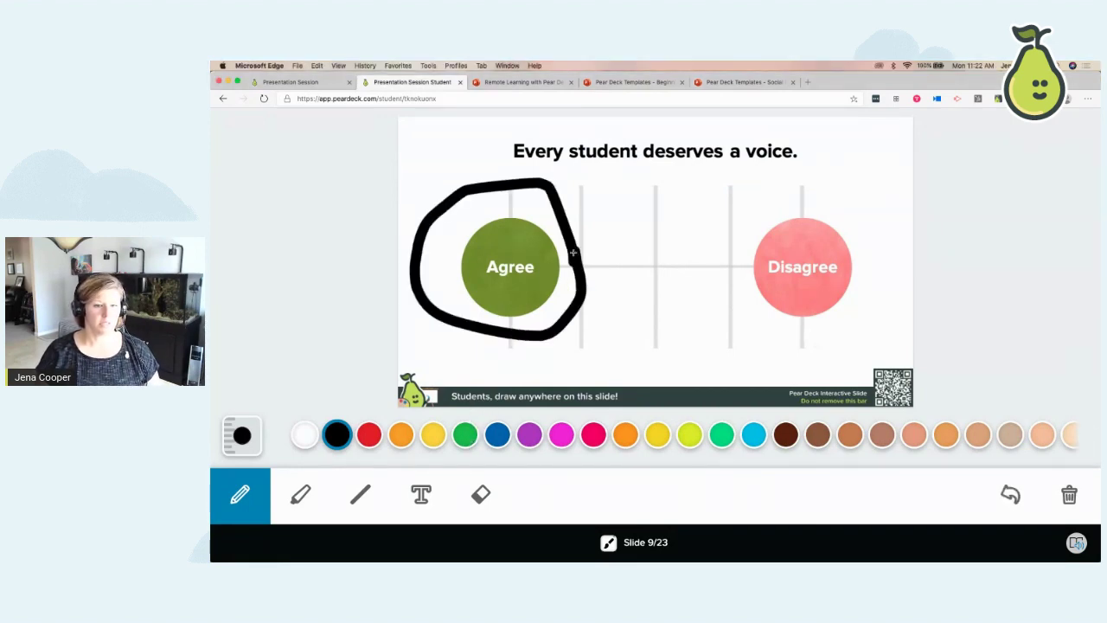
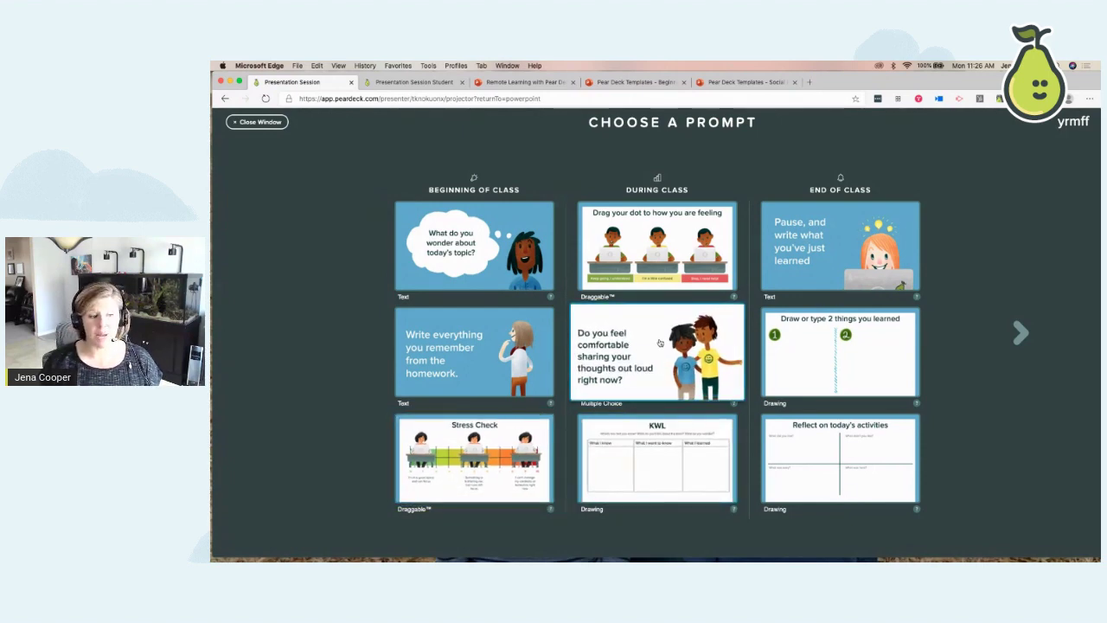
# - Browse the prompt pages through the current content options and present the "Please Write a Response" text prompt
pyautogui.click(1021, 333)
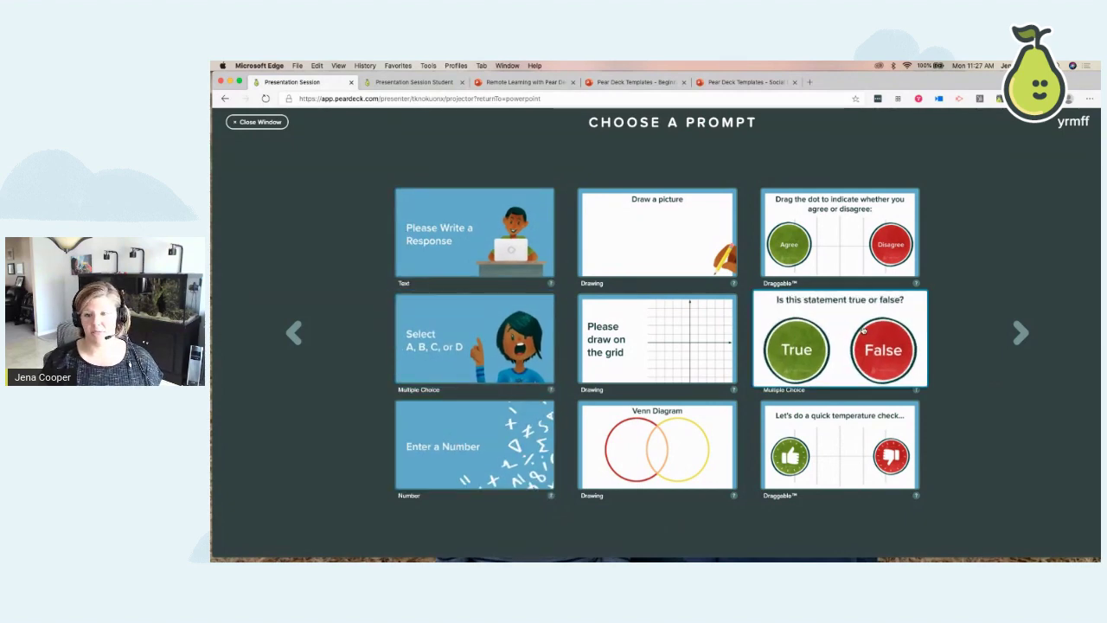
pyautogui.click(1018, 336)
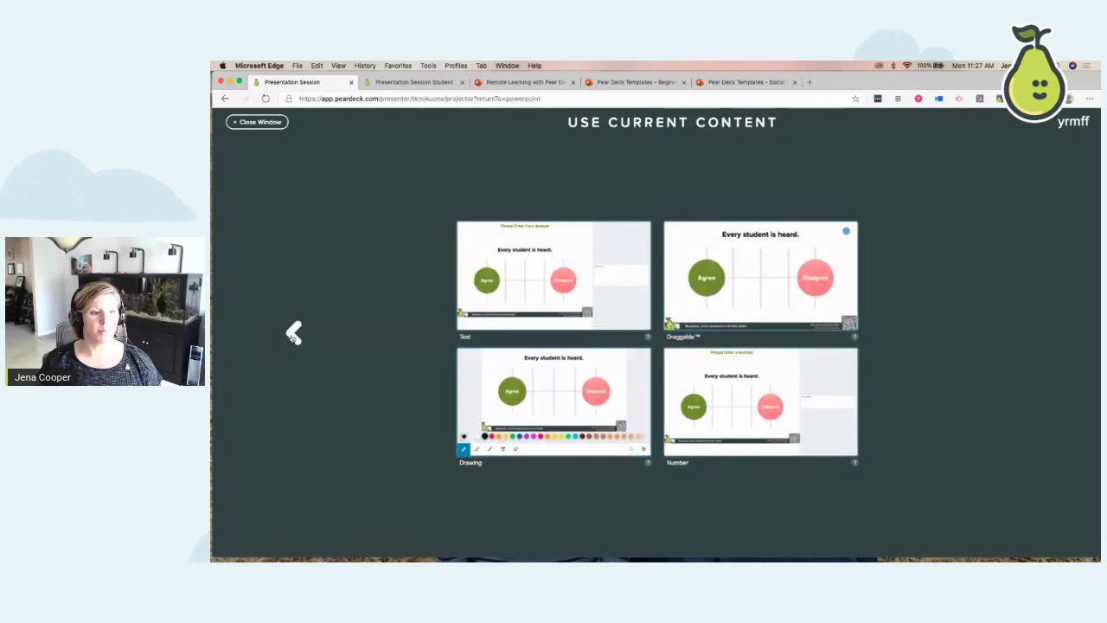
pyautogui.click(294, 334)
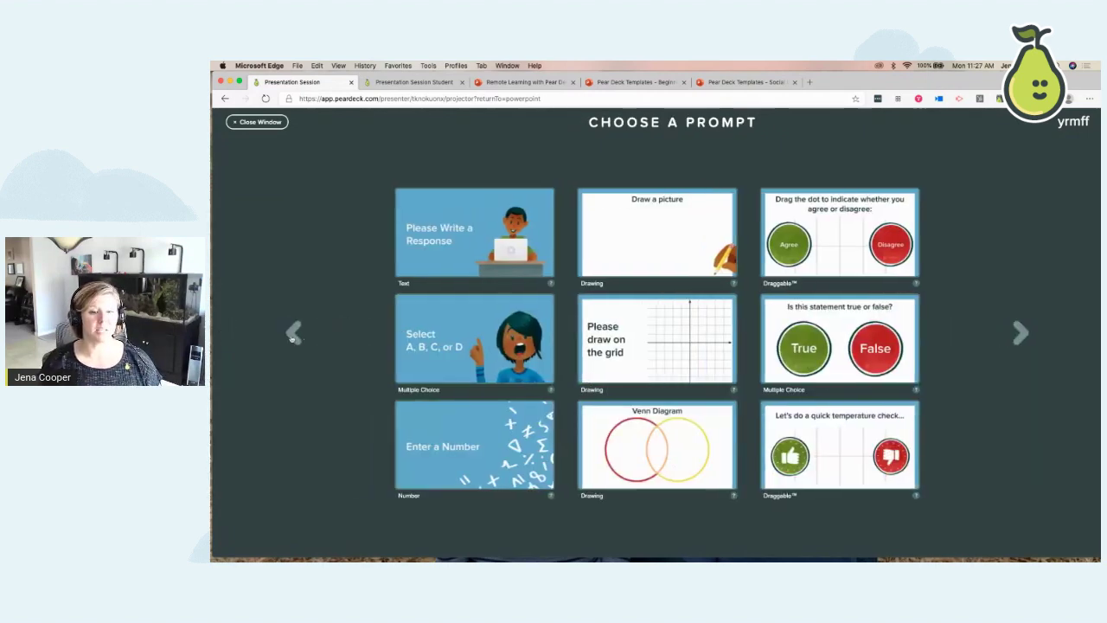
pyautogui.click(471, 232)
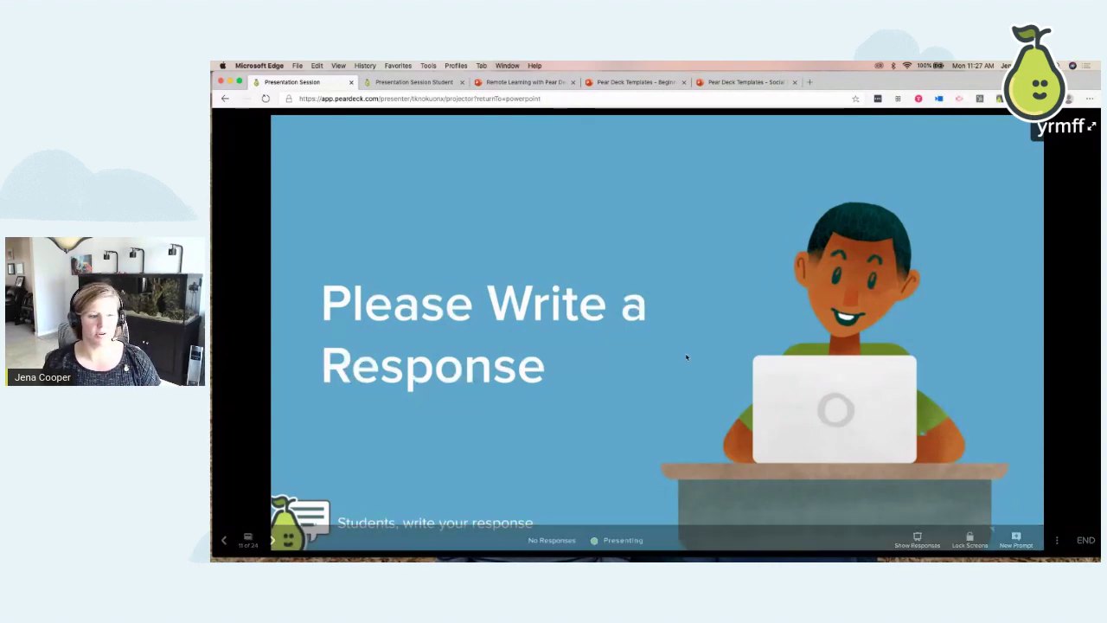
# - Open the new prompt in the student view and launch Immersive Reader for its text
pyautogui.click(406, 82)
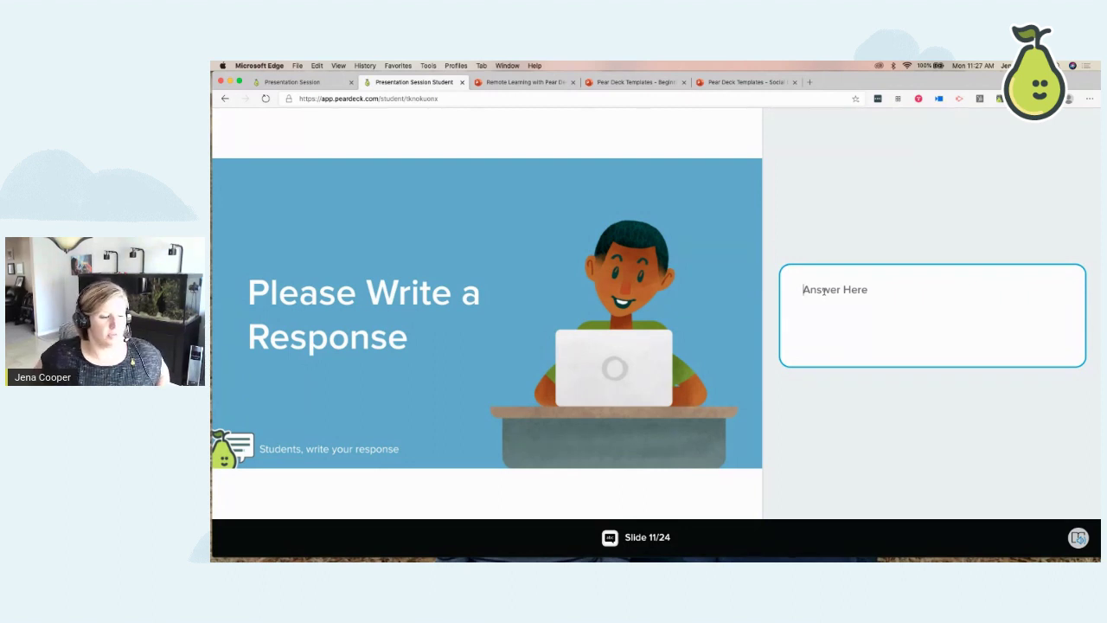
pyautogui.click(824, 291)
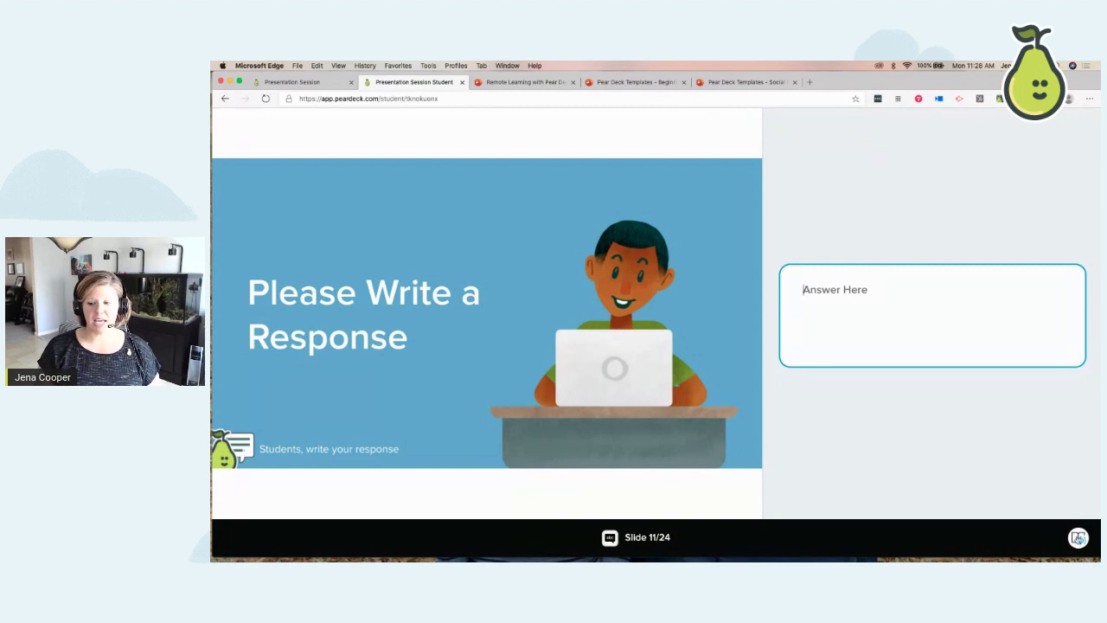
pyautogui.click(1078, 537)
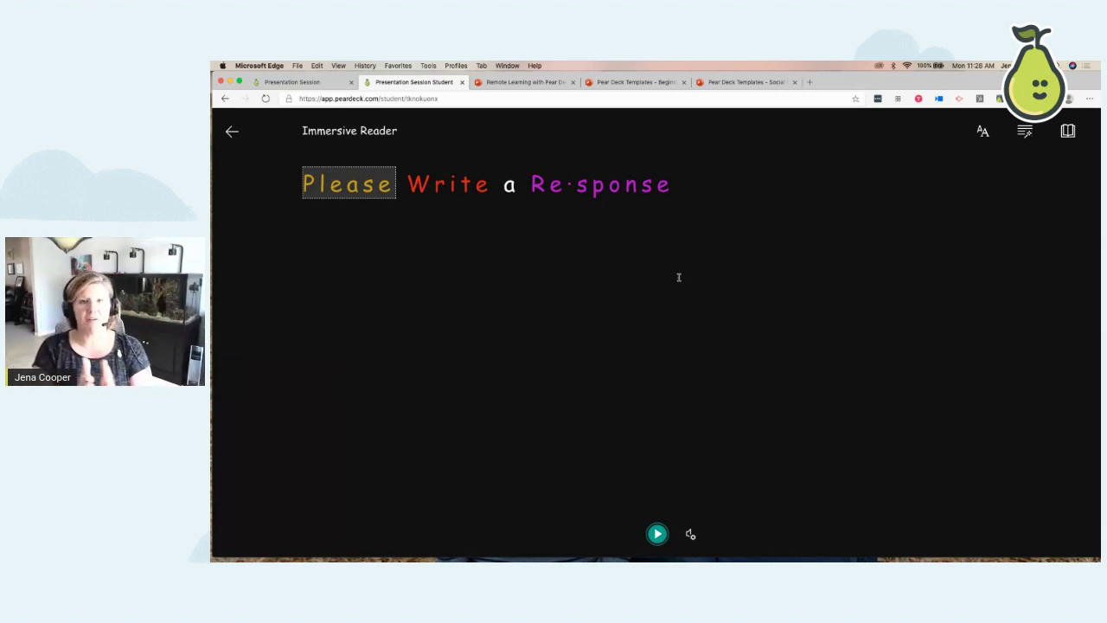
# - Have Immersive Reader read the prompt aloud and check its voice speed and voice selection settings
pyautogui.click(657, 533)
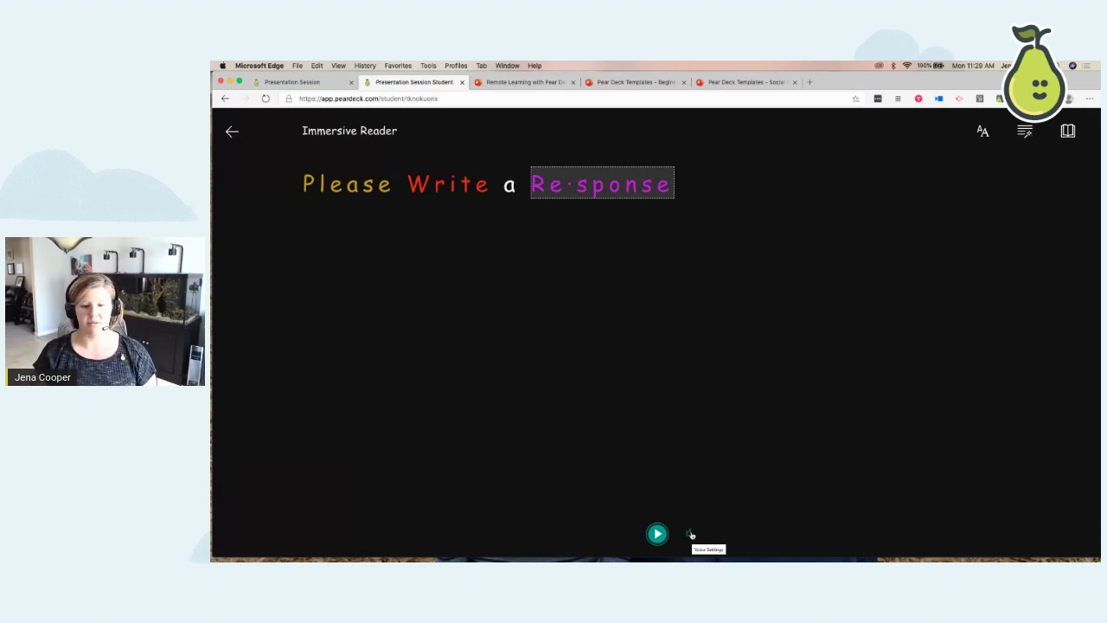
pyautogui.click(691, 536)
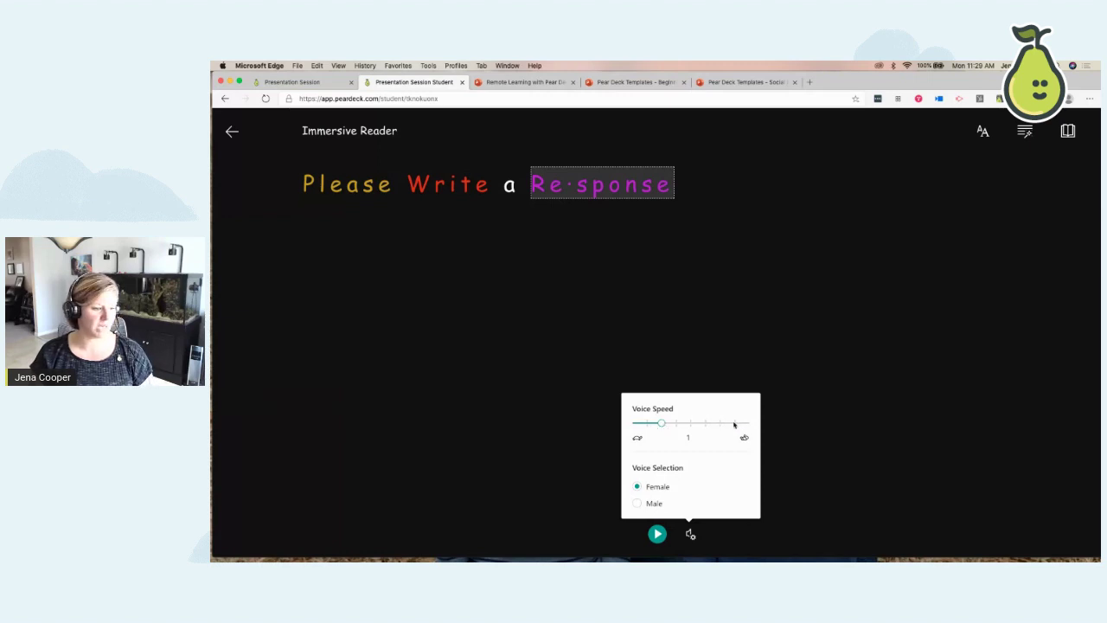
pyautogui.click(804, 294)
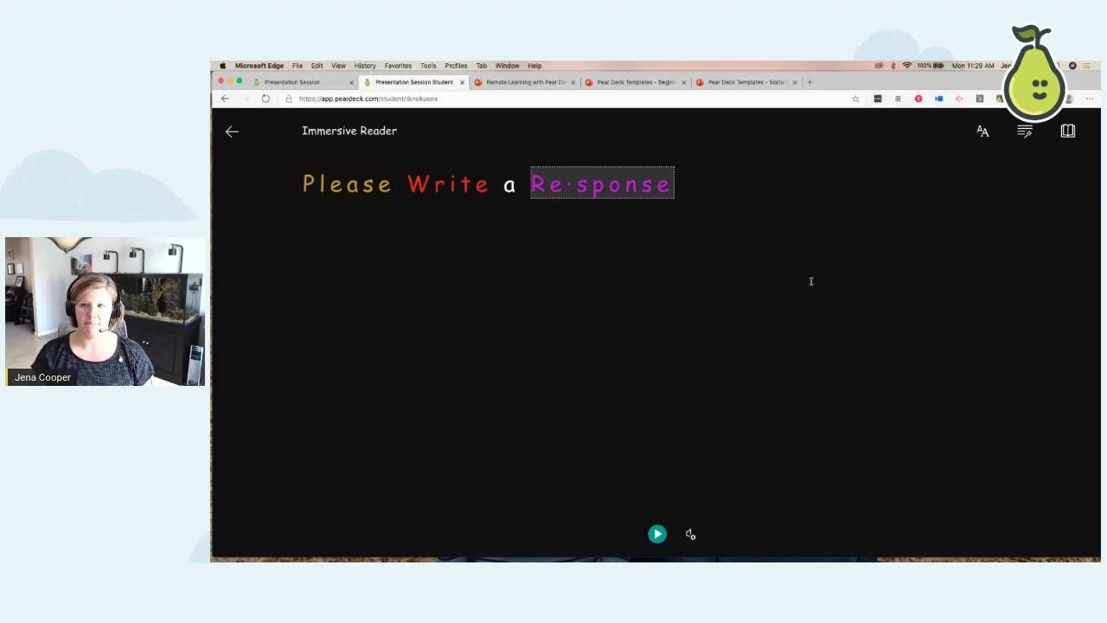
# - Set the Immersive Reader text size to 96 and try the Calibri and Sitka fonts before choosing Comic Sans
pyautogui.click(982, 132)
pyautogui.moveTo(1022, 179); pyautogui.dragTo(1099, 179)
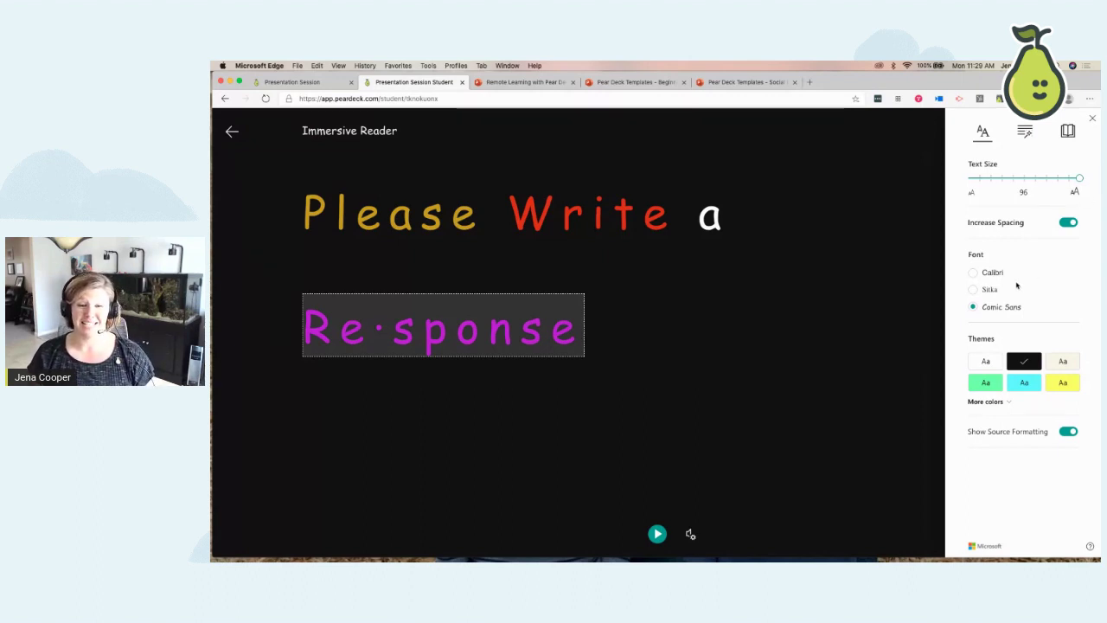
pyautogui.click(974, 273)
pyautogui.click(974, 290)
pyautogui.click(973, 307)
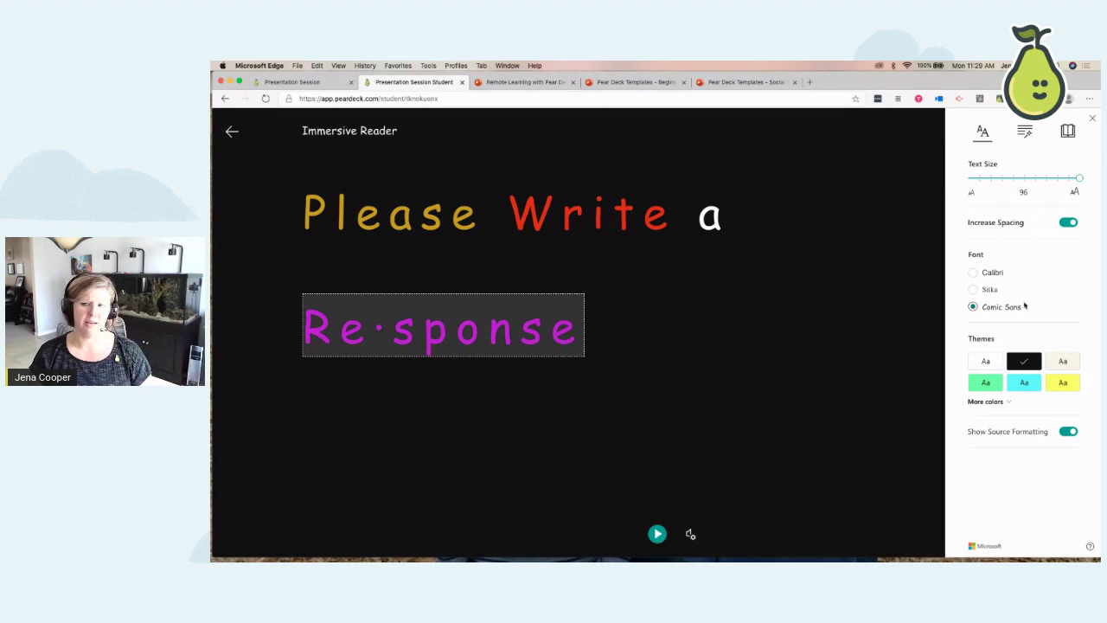
# - Try the green and white Immersive Reader themes, and return to the black theme
pyautogui.click(989, 387)
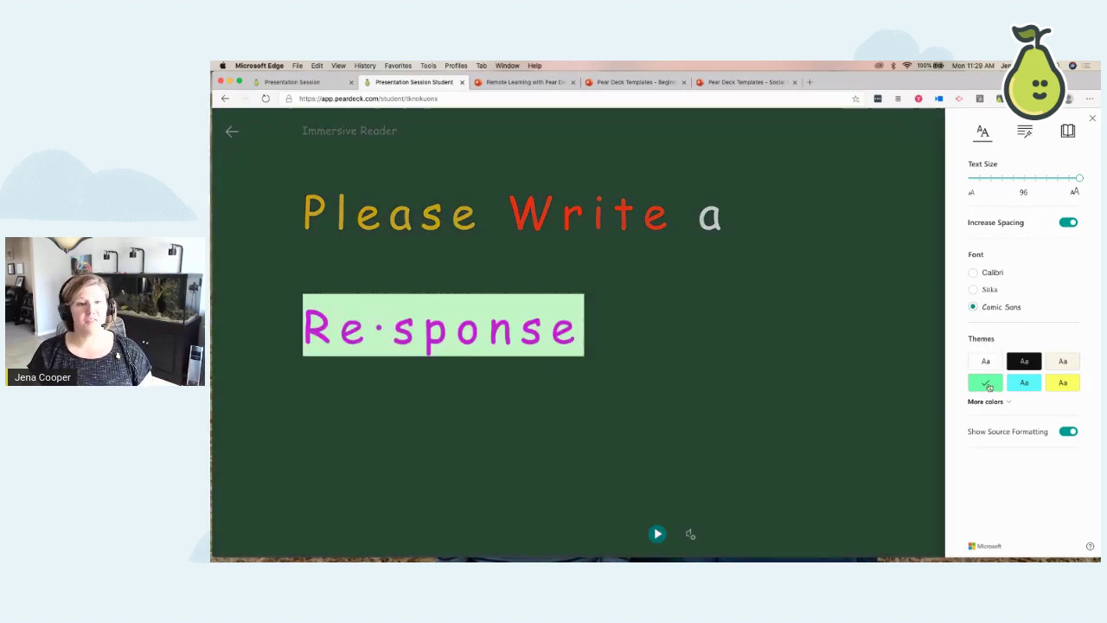
pyautogui.click(989, 367)
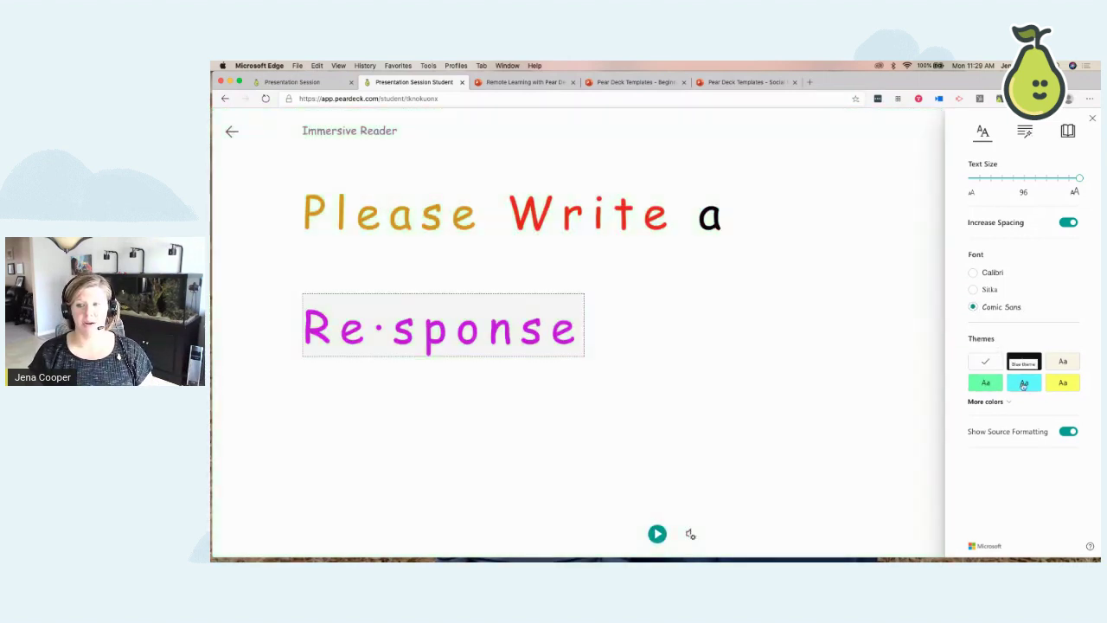
pyautogui.click(1024, 363)
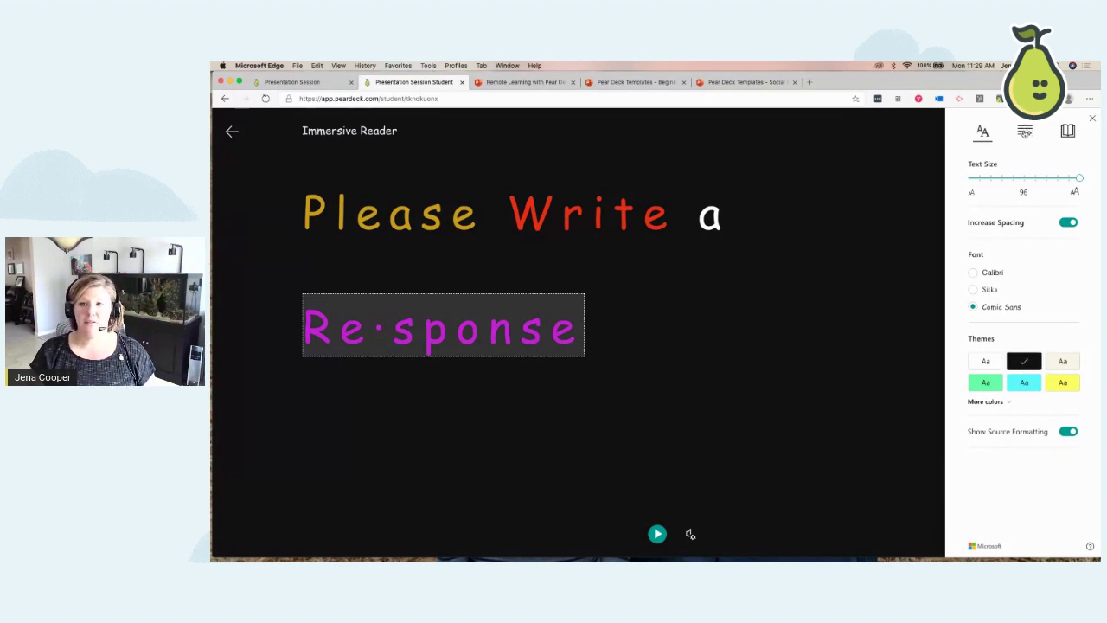
# - Turn off syllable splitting and the highlighting of nouns, verbs, adjectives and adverbs in Immersive Reader
pyautogui.click(1024, 131)
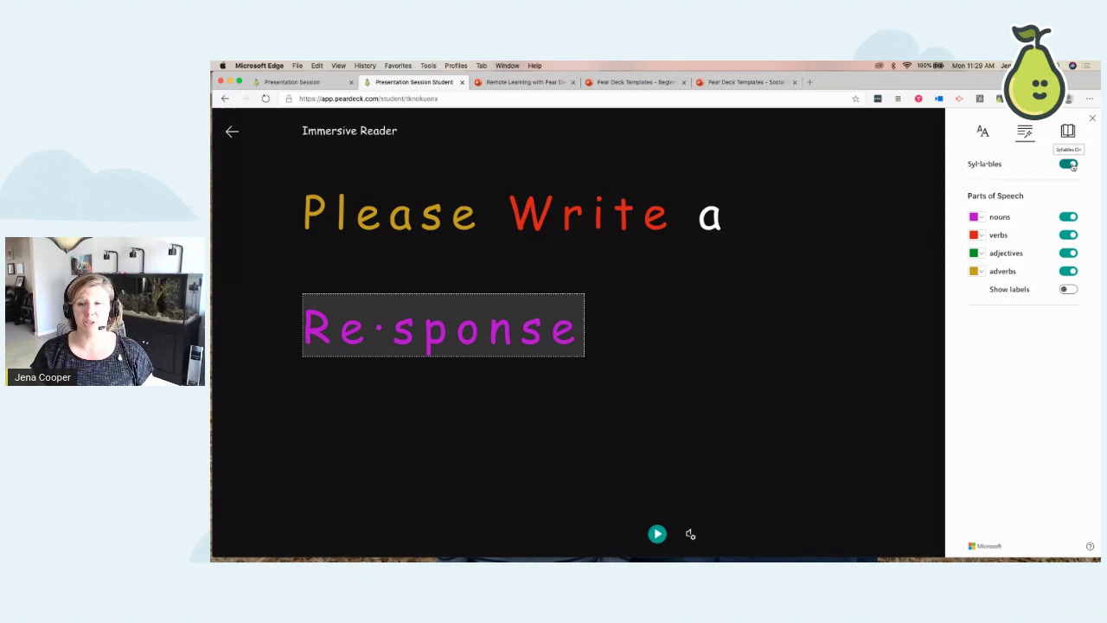
pyautogui.click(1069, 165)
pyautogui.click(1069, 217)
pyautogui.click(1069, 234)
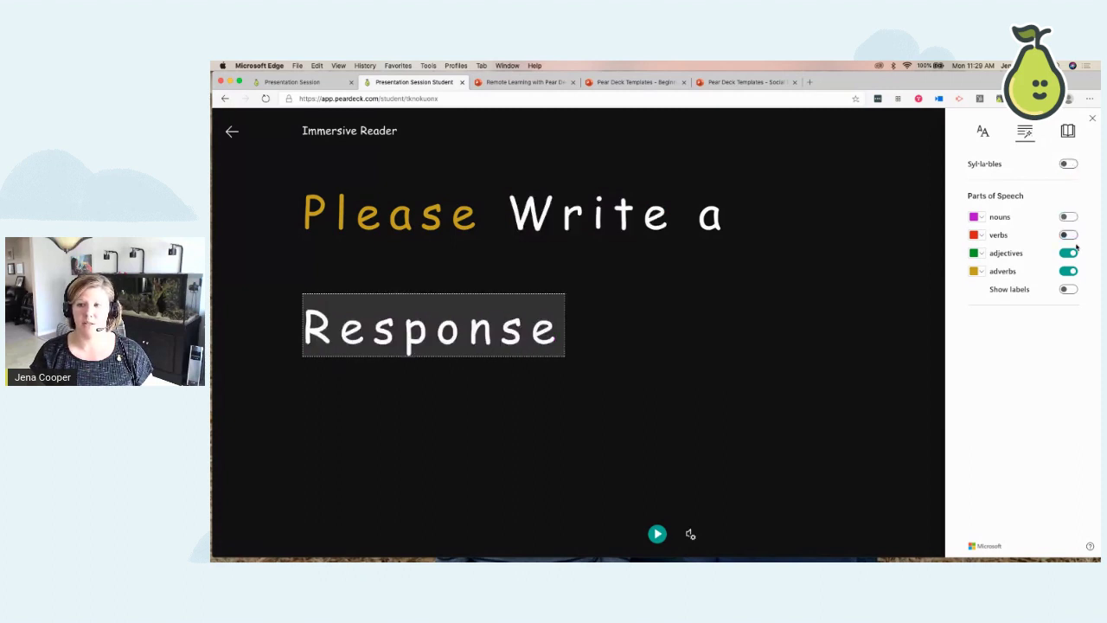
pyautogui.click(1070, 271)
pyautogui.click(1069, 253)
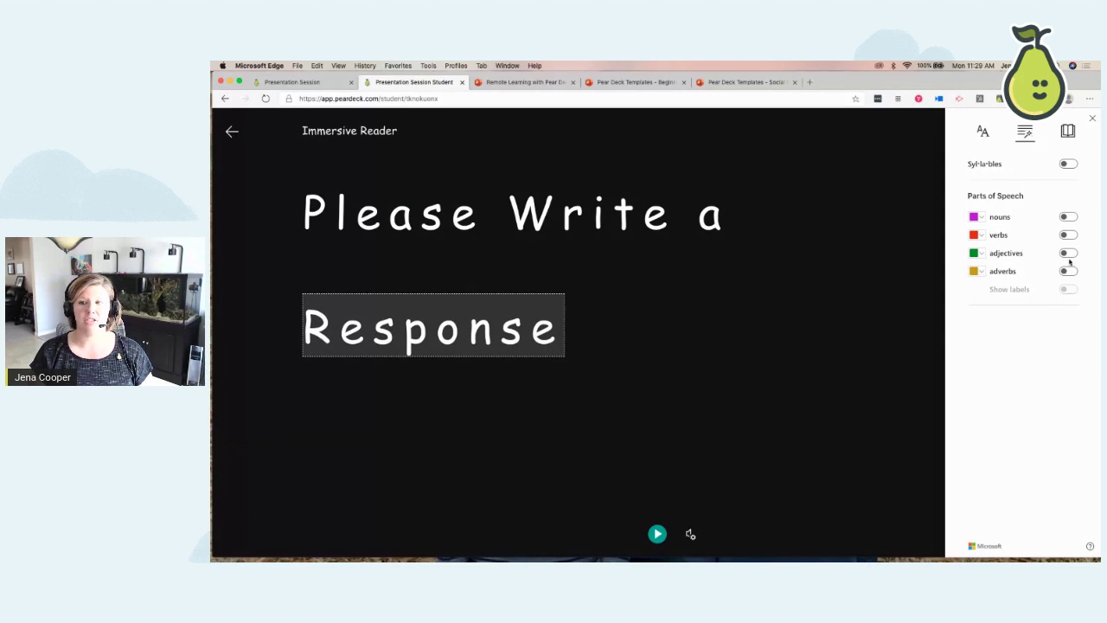
# - Turn on adverb and noun highlighting in Immersive Reader with part-of-speech labels shown
pyautogui.click(1068, 270)
pyautogui.click(1065, 289)
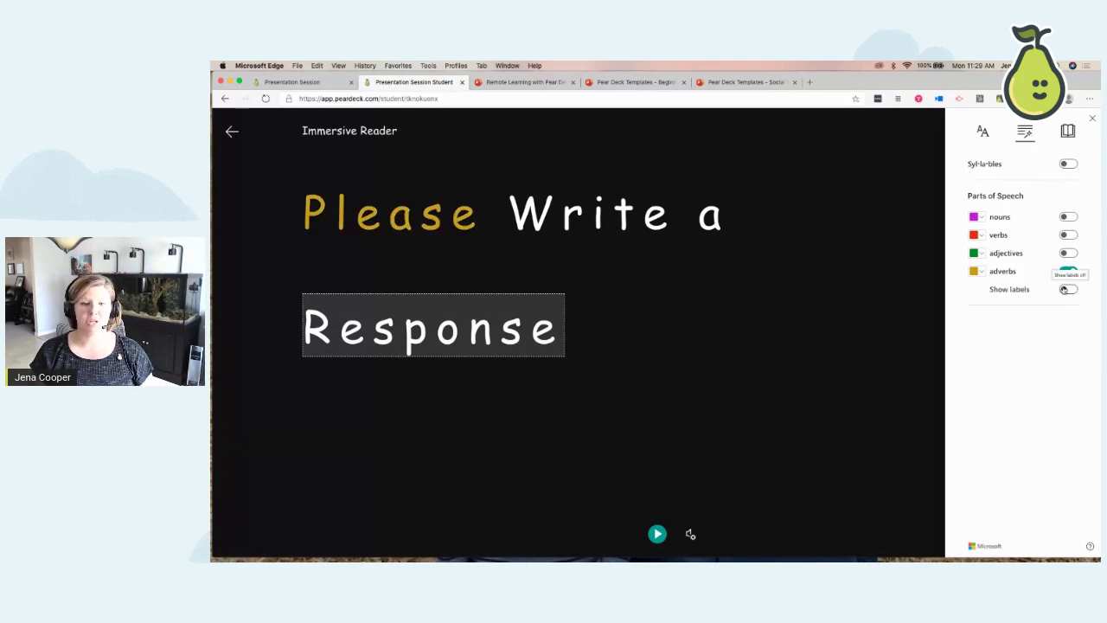
pyautogui.click(1067, 217)
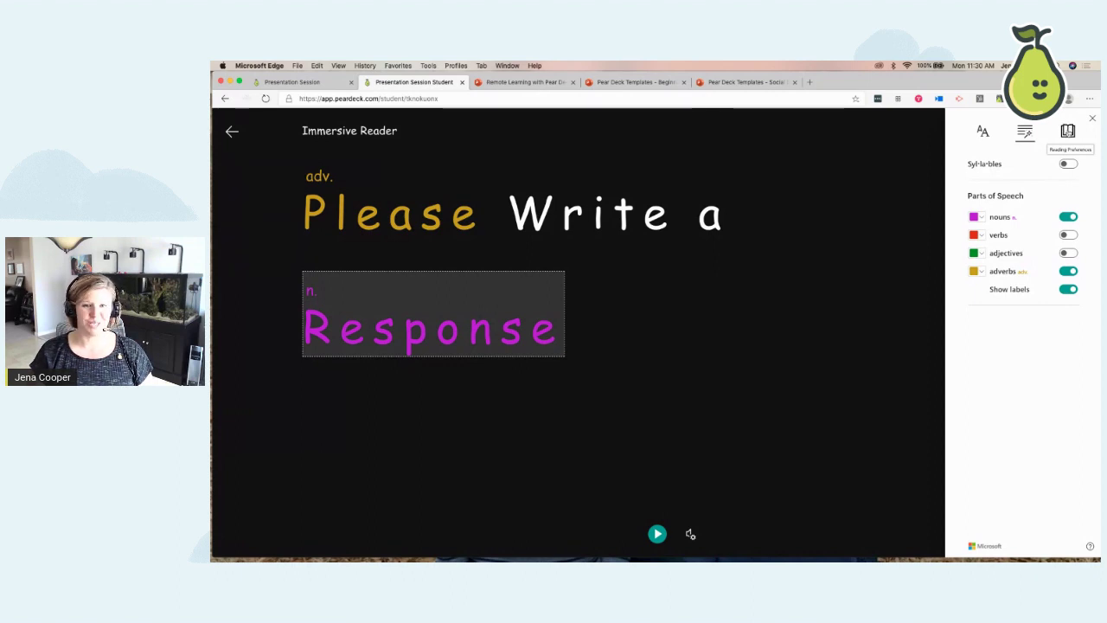
# - Demonstrate single-line Line Focus by moving it up and down between the prompt's lines, and turn it off
pyautogui.click(1067, 132)
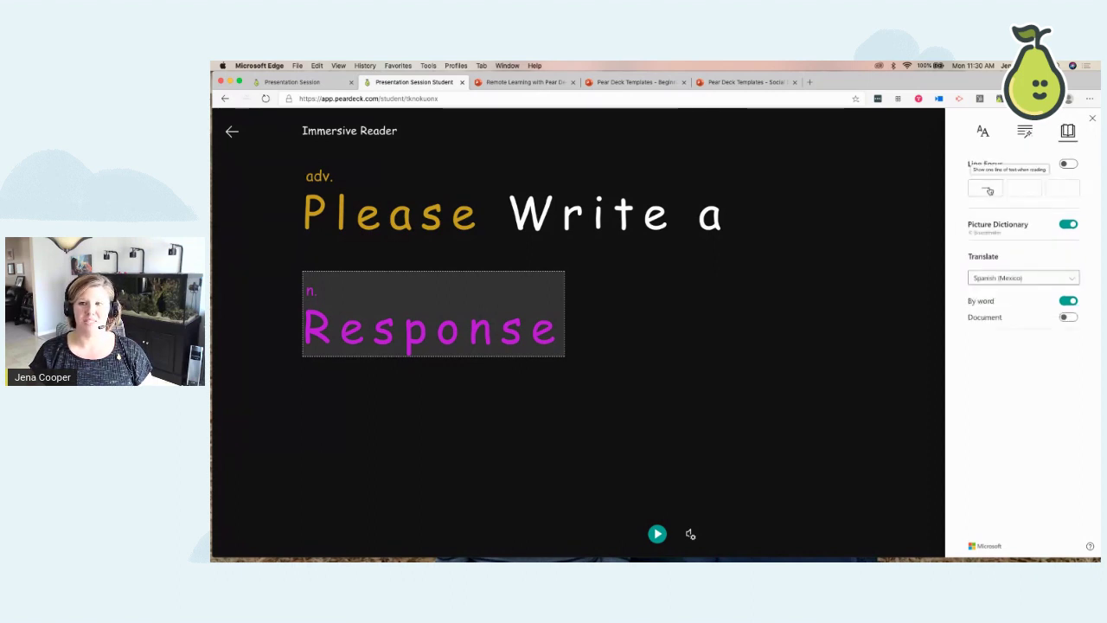
pyautogui.click(1066, 164)
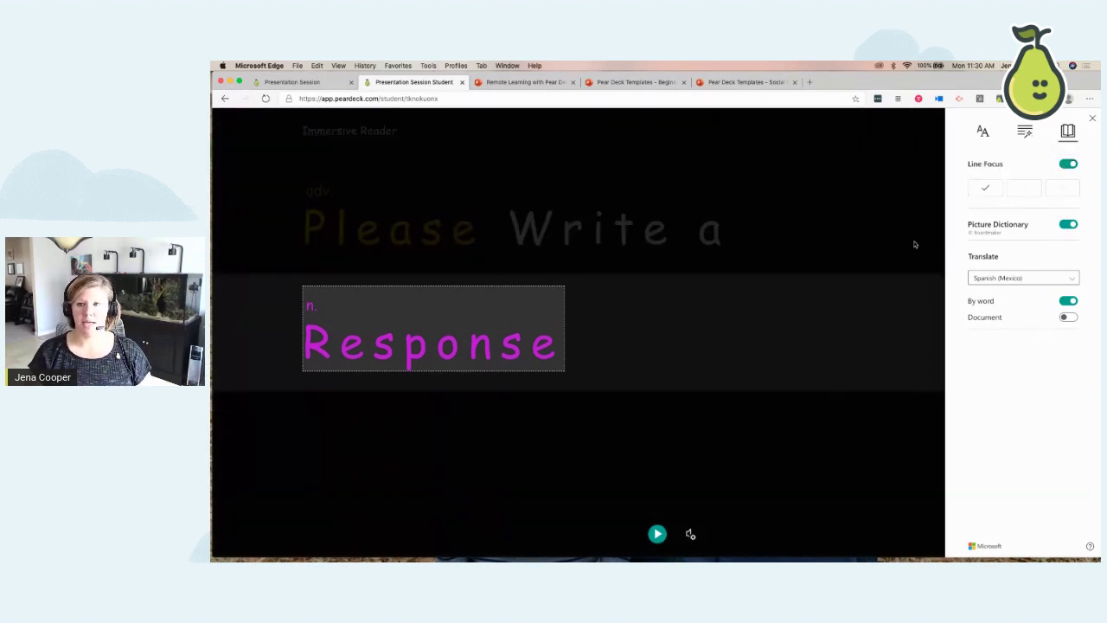
pyautogui.click(1092, 118)
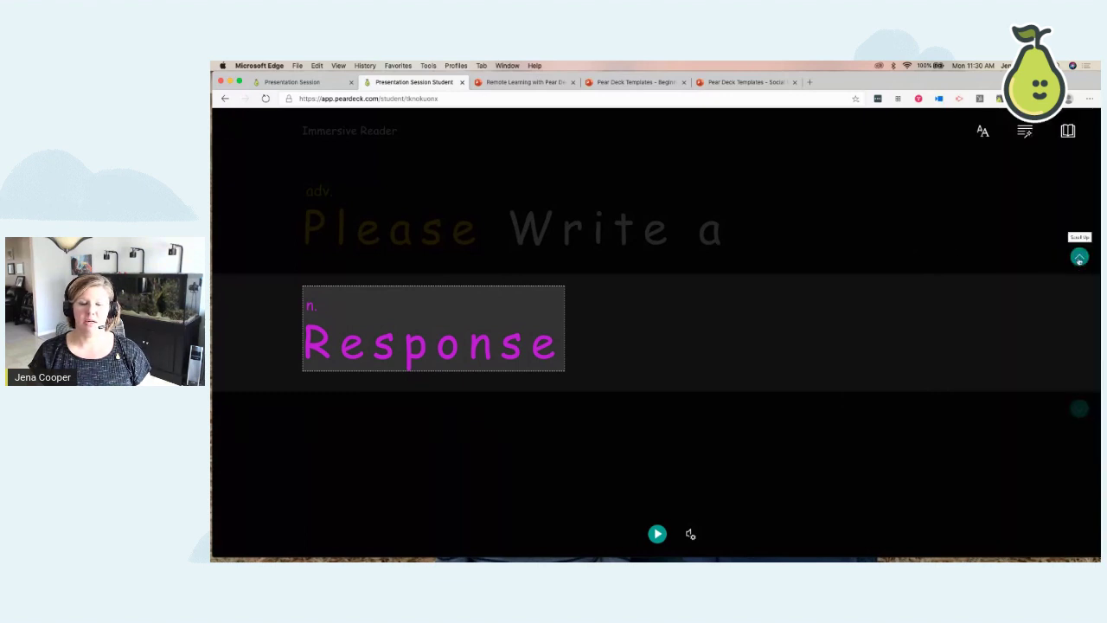
pyautogui.click(1079, 257)
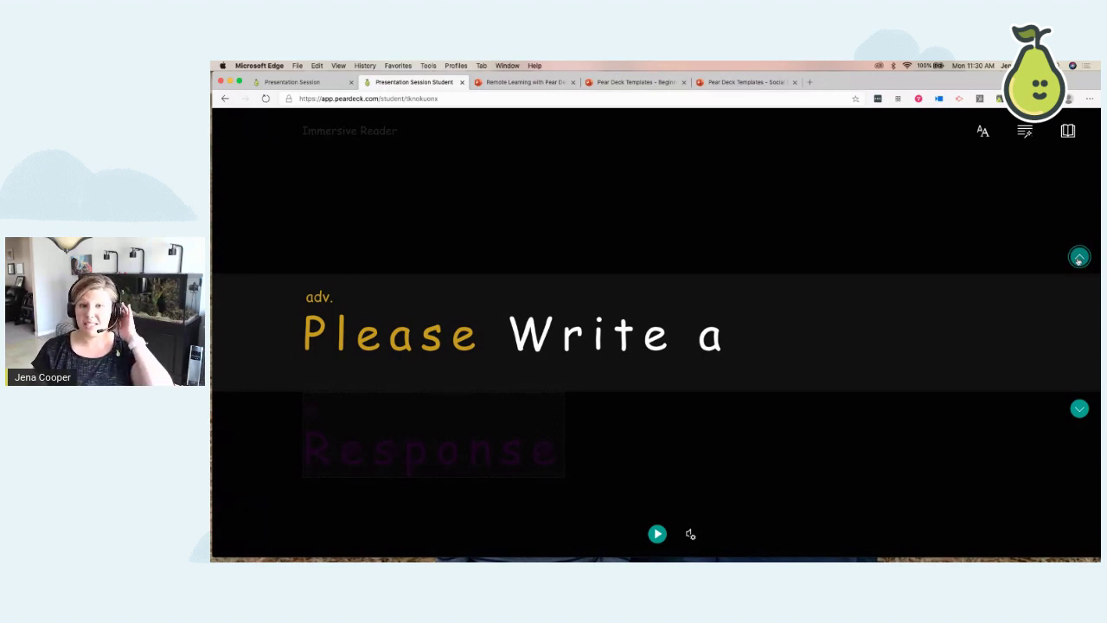
pyautogui.click(1080, 407)
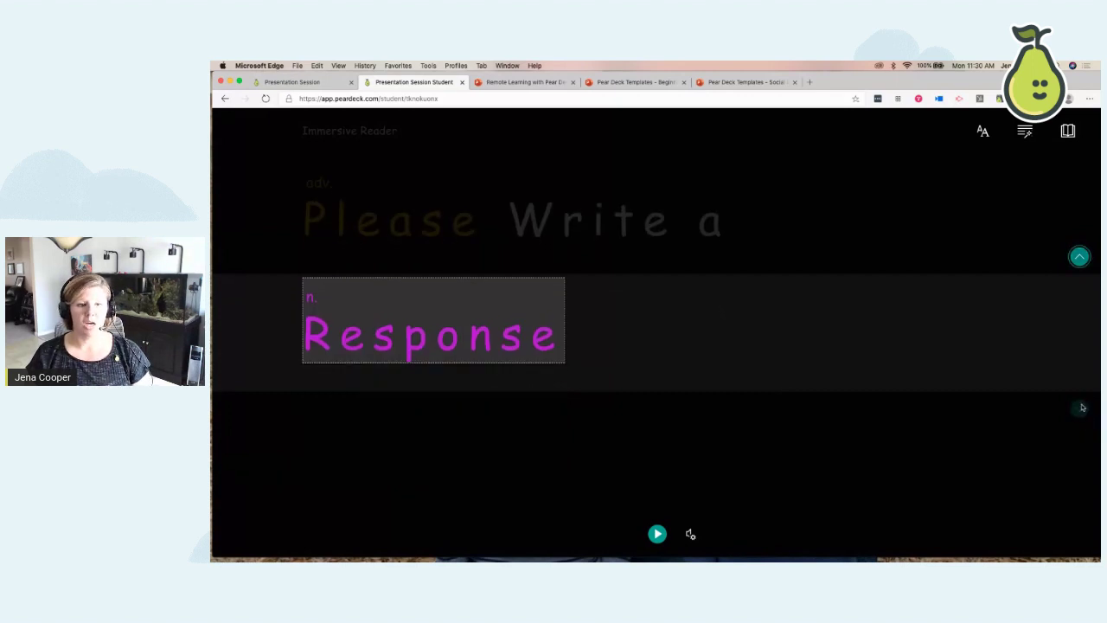
pyautogui.click(1079, 257)
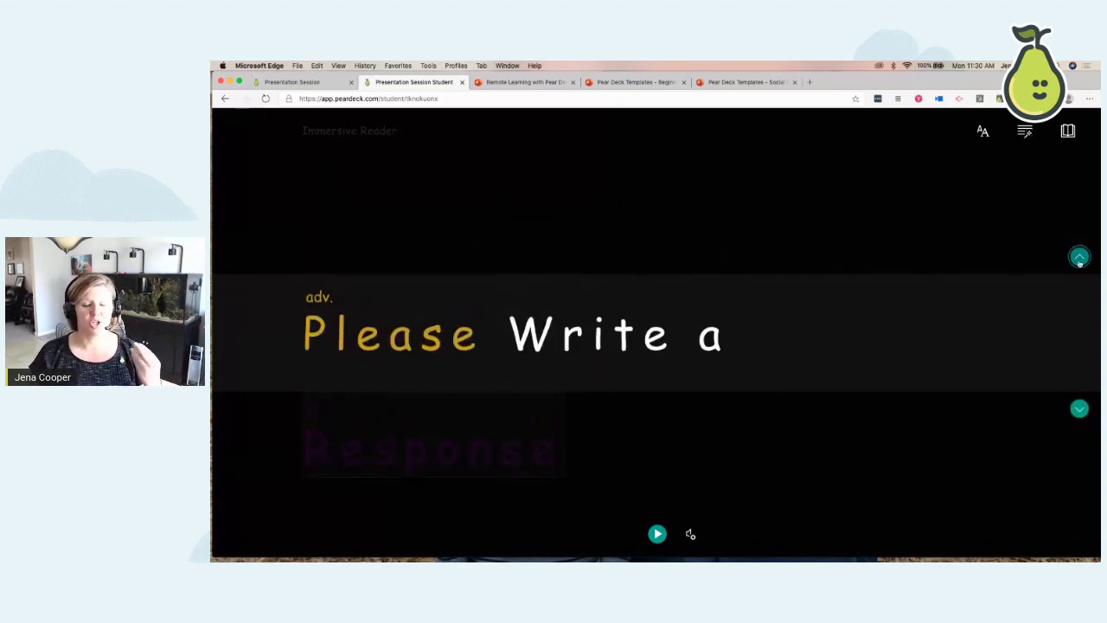
pyautogui.click(1067, 131)
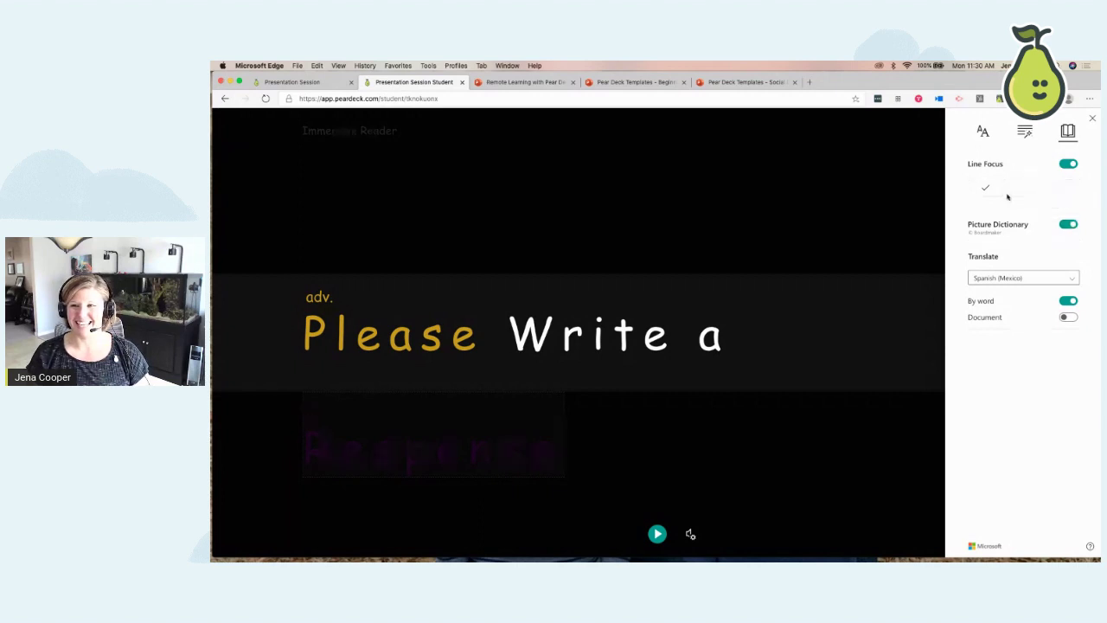
pyautogui.click(1069, 163)
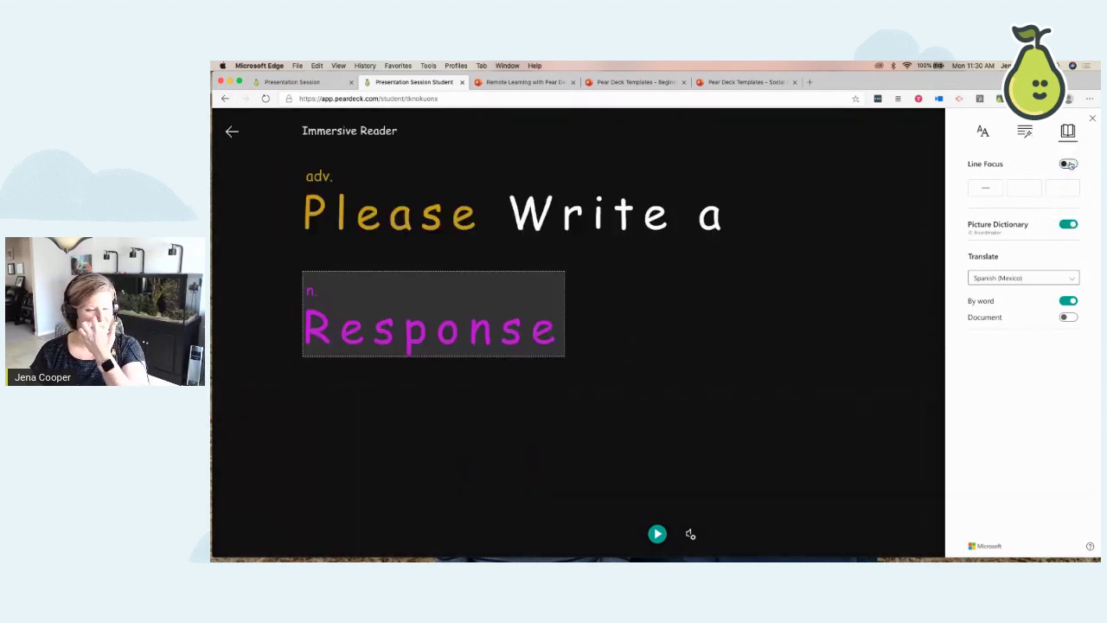
# - Look through the available translation languages and keep Spanish (Mexico) selected
pyautogui.click(1044, 278)
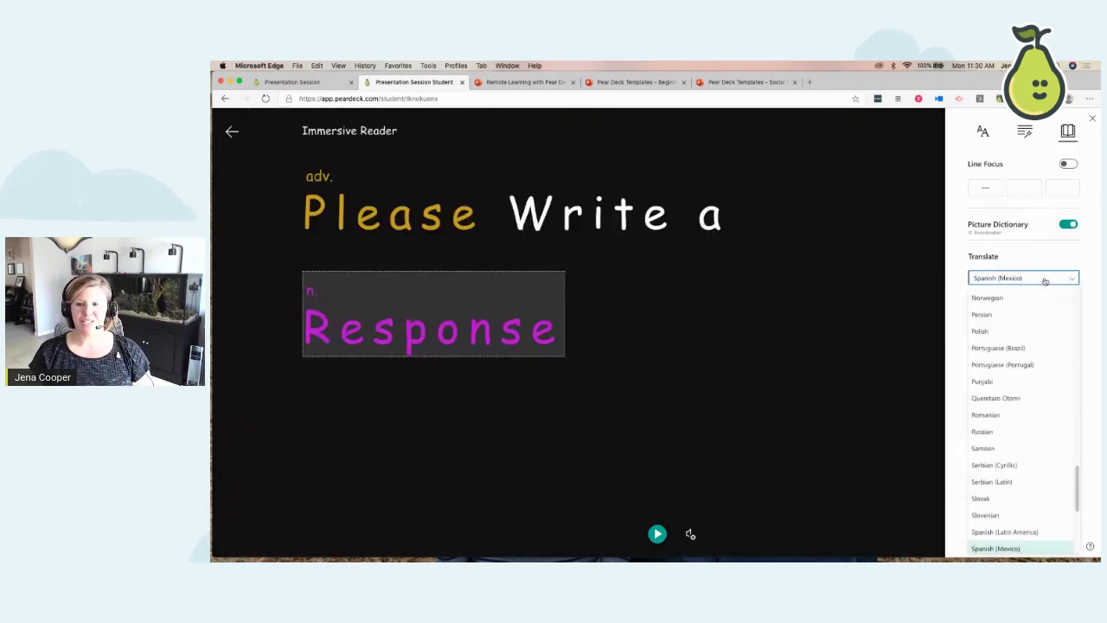
pyautogui.scroll(-5, 1009, 434)
pyautogui.scroll(10, 1009, 434)
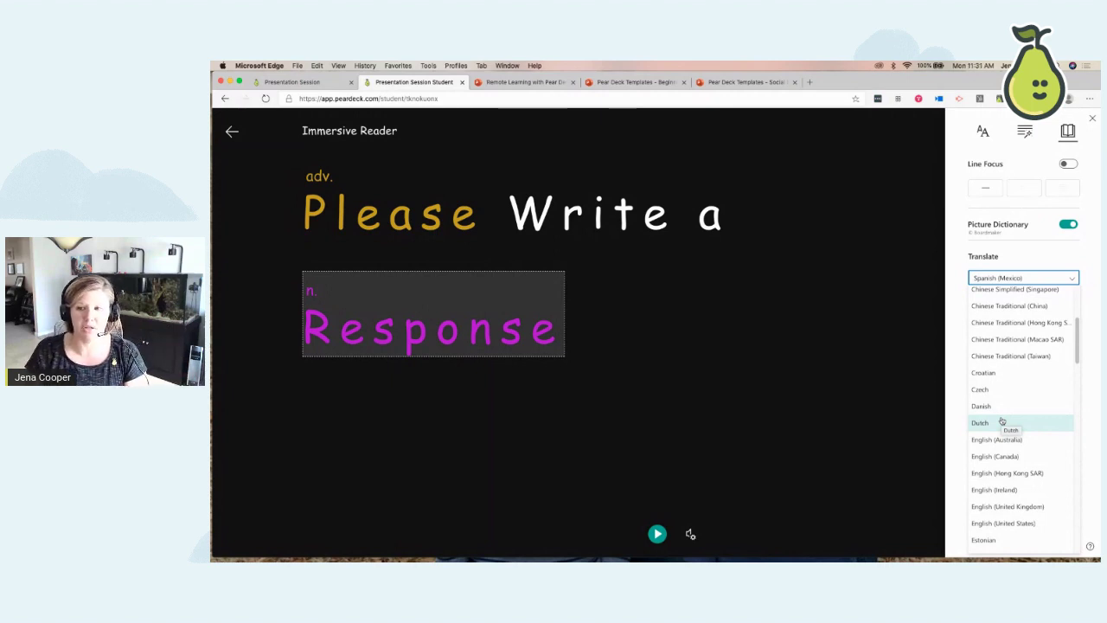
pyautogui.click(1026, 258)
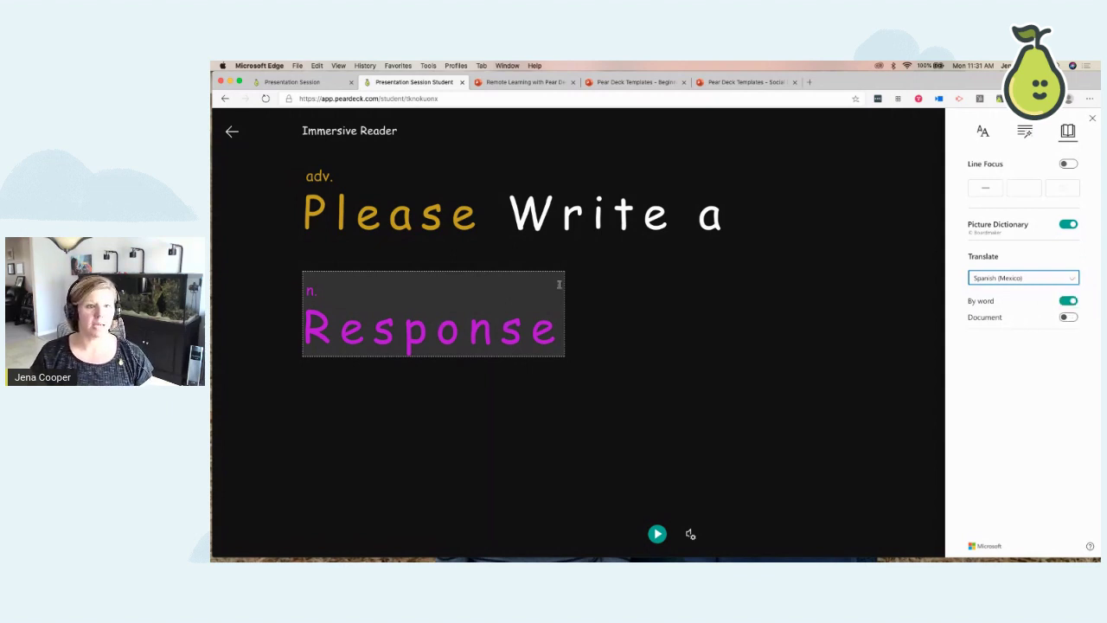
# - Look up the Spanish translations and picture dictionary entries for the words "Please", "Write" and "Response"
pyautogui.click(426, 217)
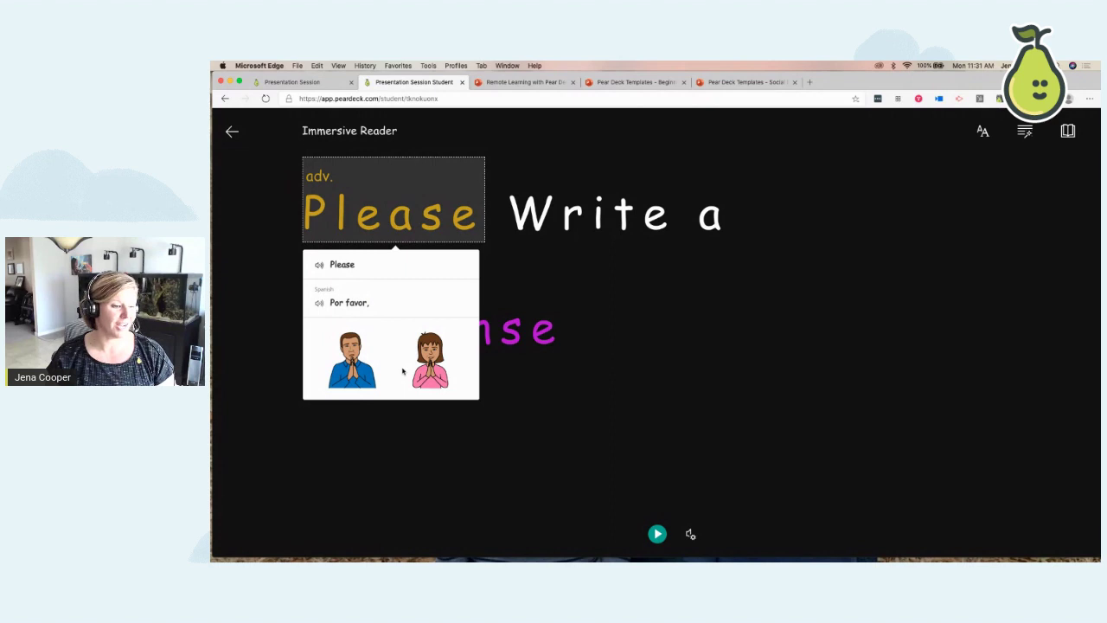
pyautogui.click(591, 206)
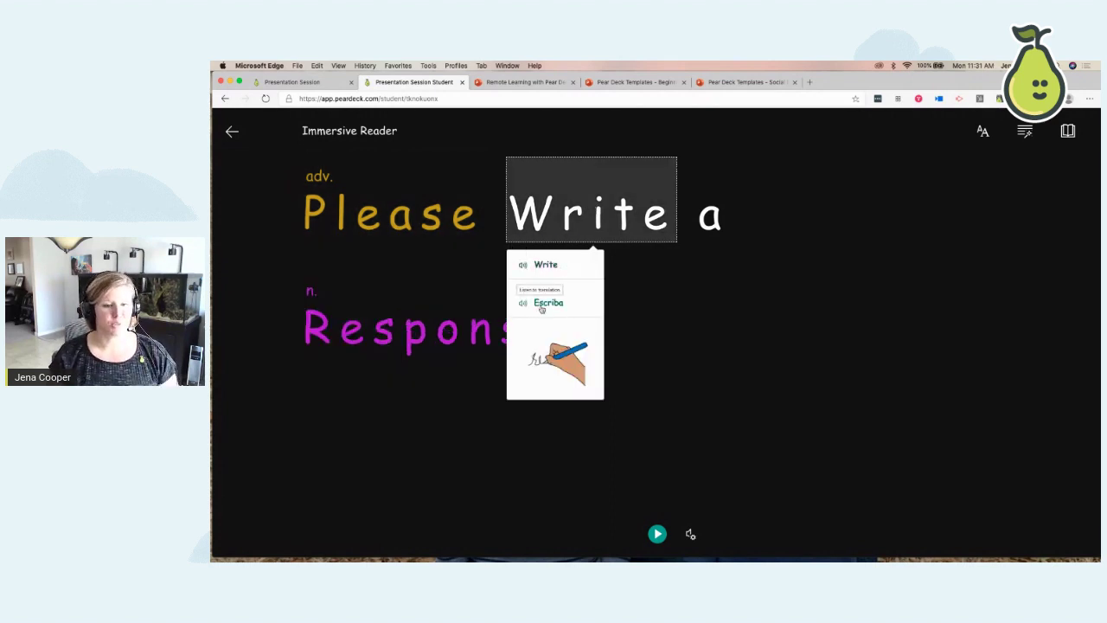
pyautogui.click(426, 330)
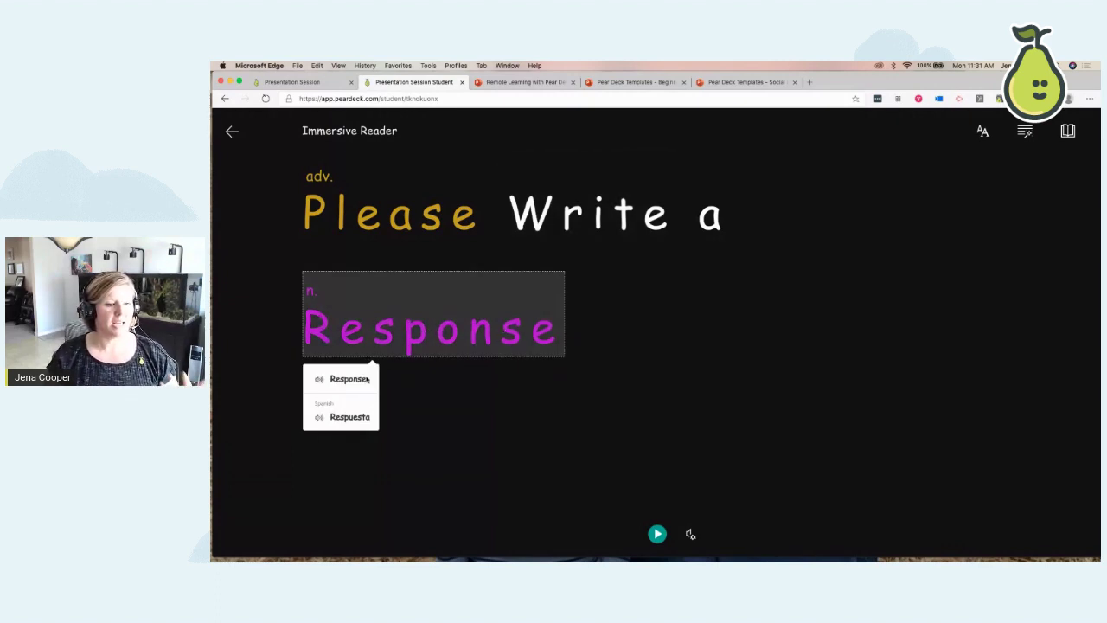
# - Turn on full-document Spanish translation and look up words in both the translated and the original text
pyautogui.click(1067, 132)
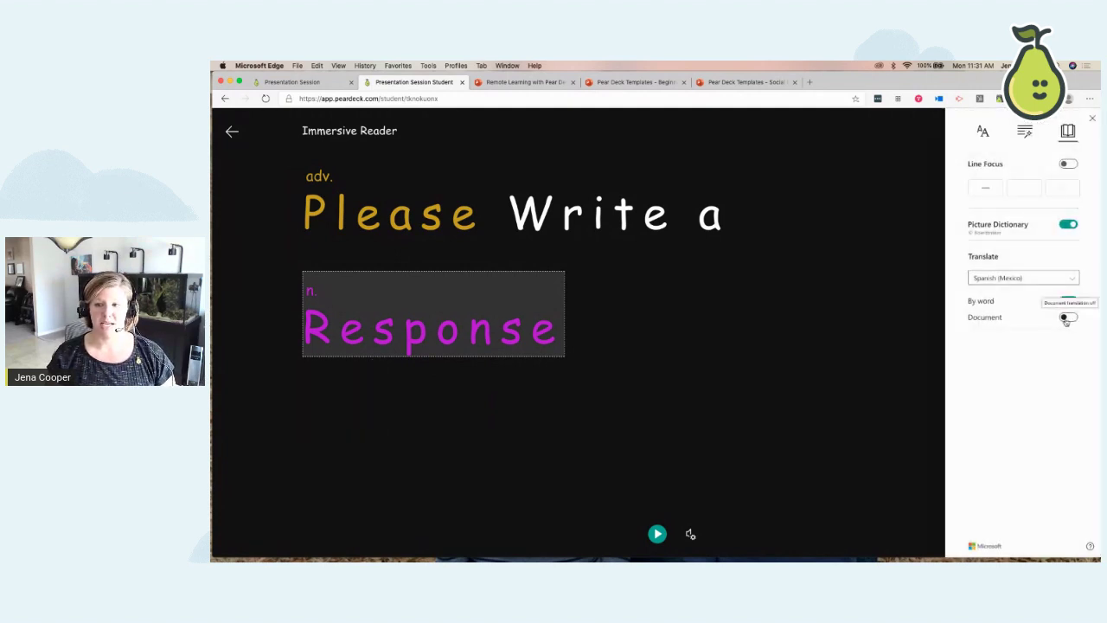
pyautogui.click(1073, 318)
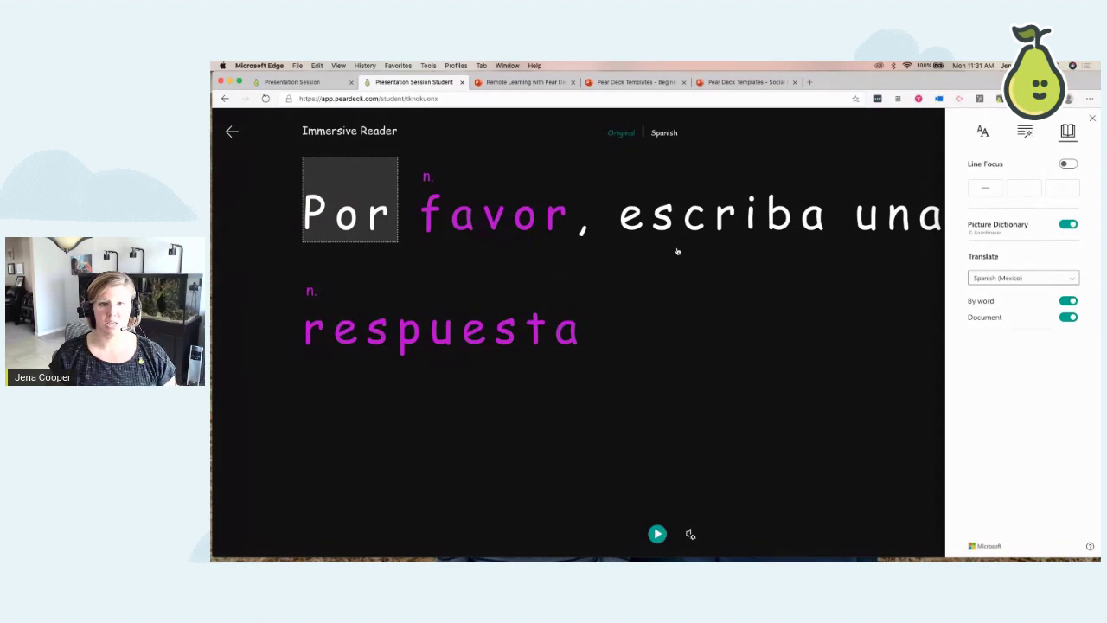
pyautogui.click(647, 218)
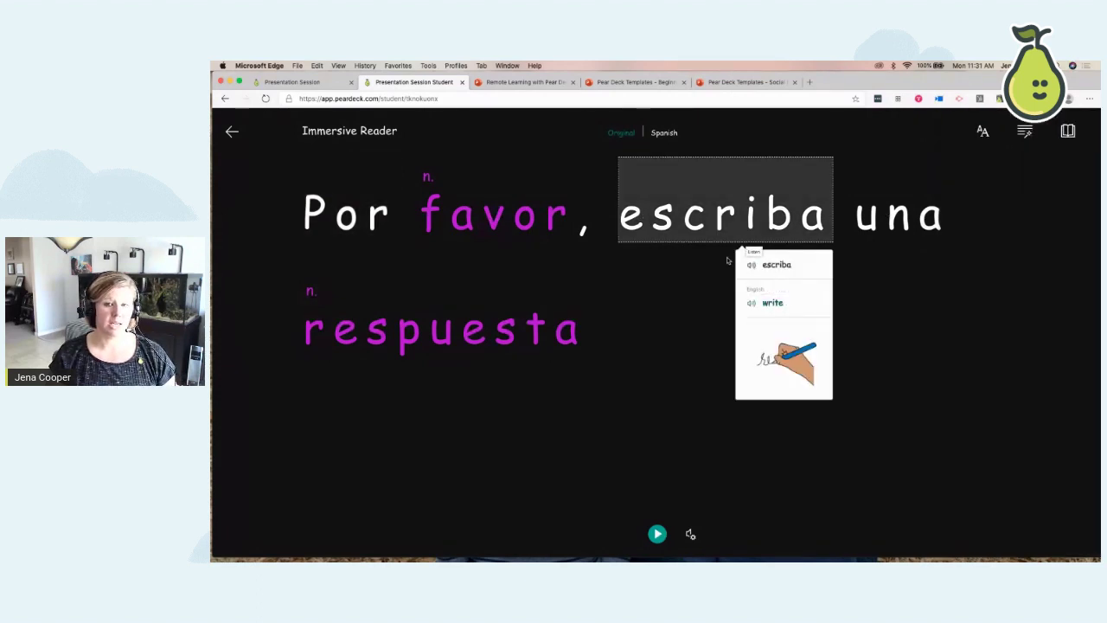
pyautogui.click(625, 134)
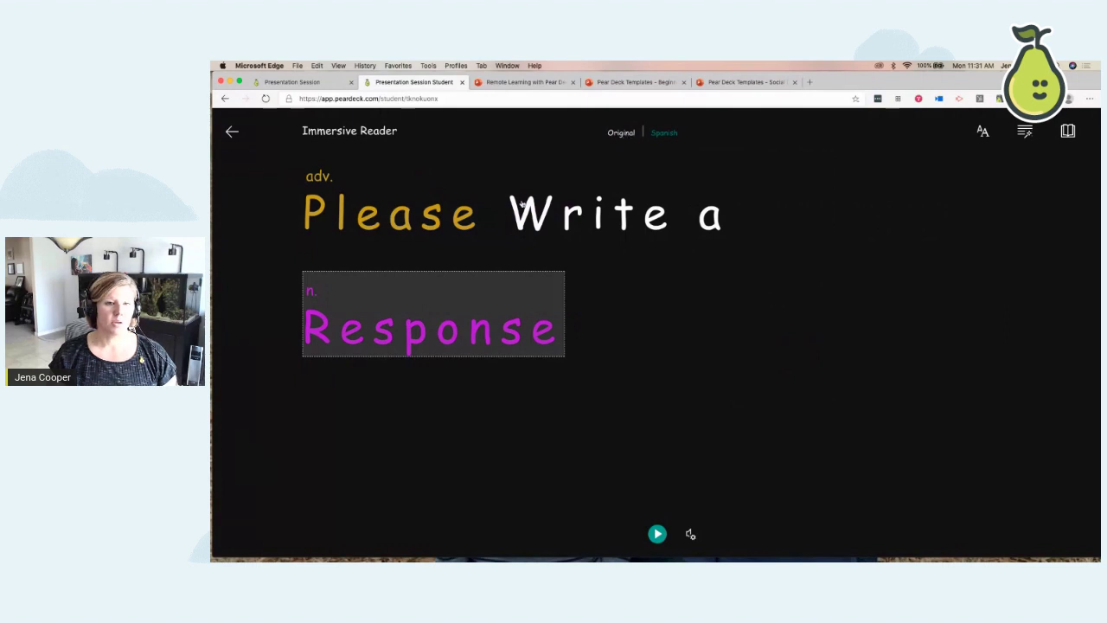
pyautogui.click(438, 229)
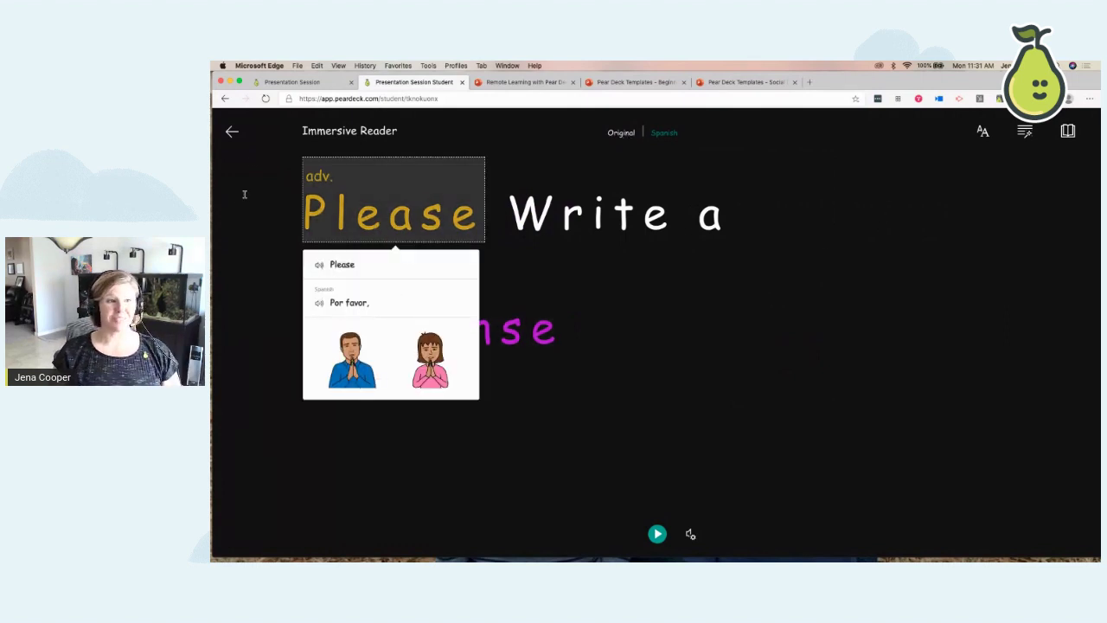
# - Exit Immersive Reader and advance the projector session to the slide comparing Student View and Teacher View
pyautogui.click(230, 135)
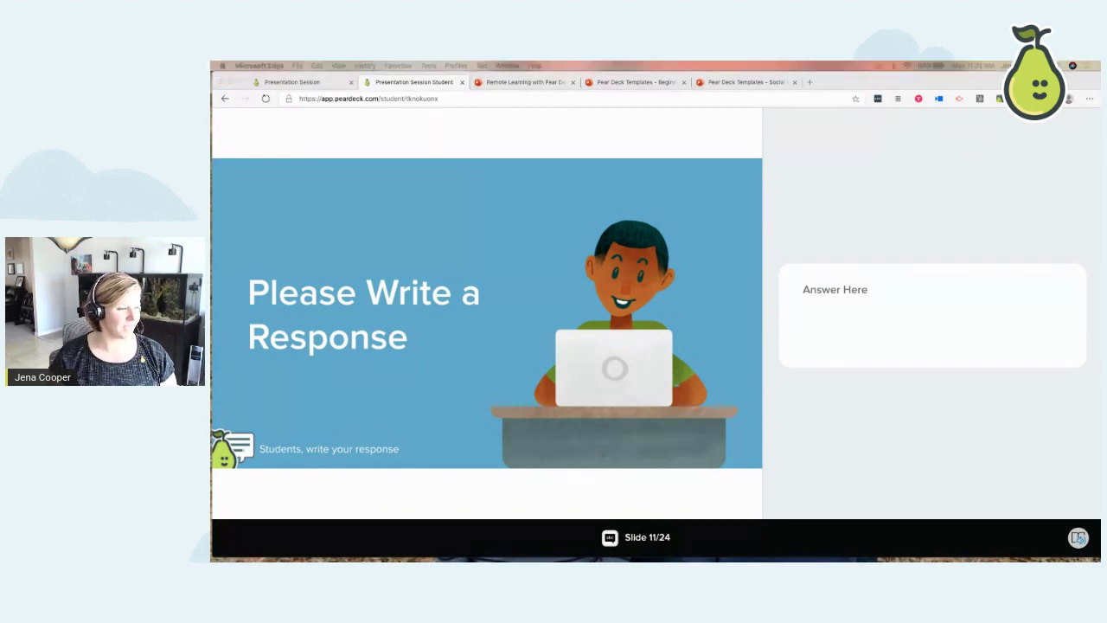
pyautogui.click(313, 84)
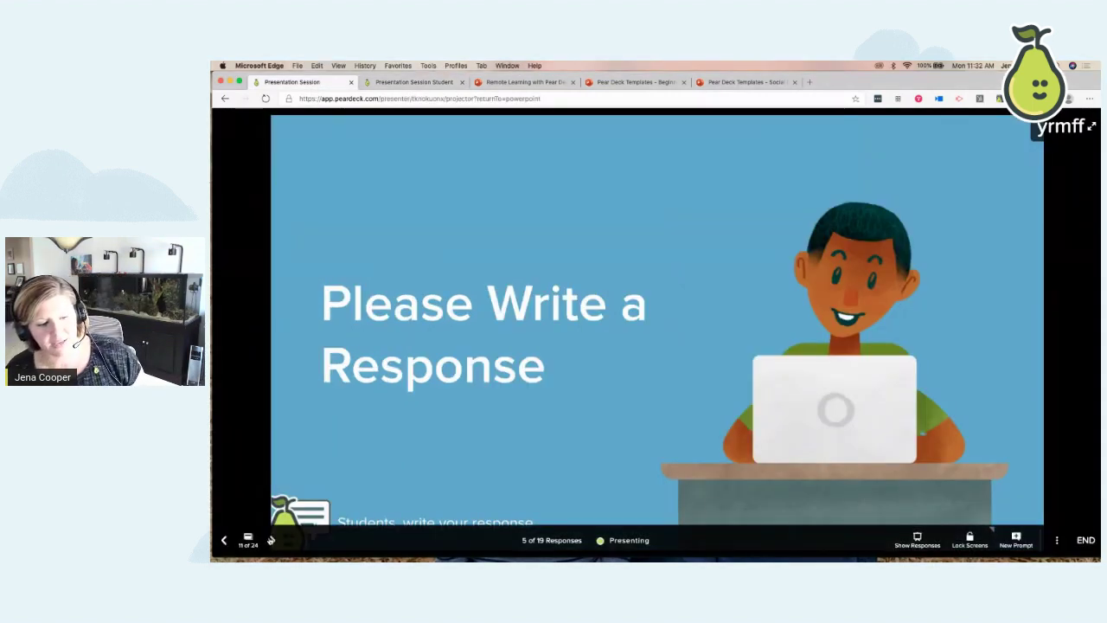
pyautogui.click(271, 539)
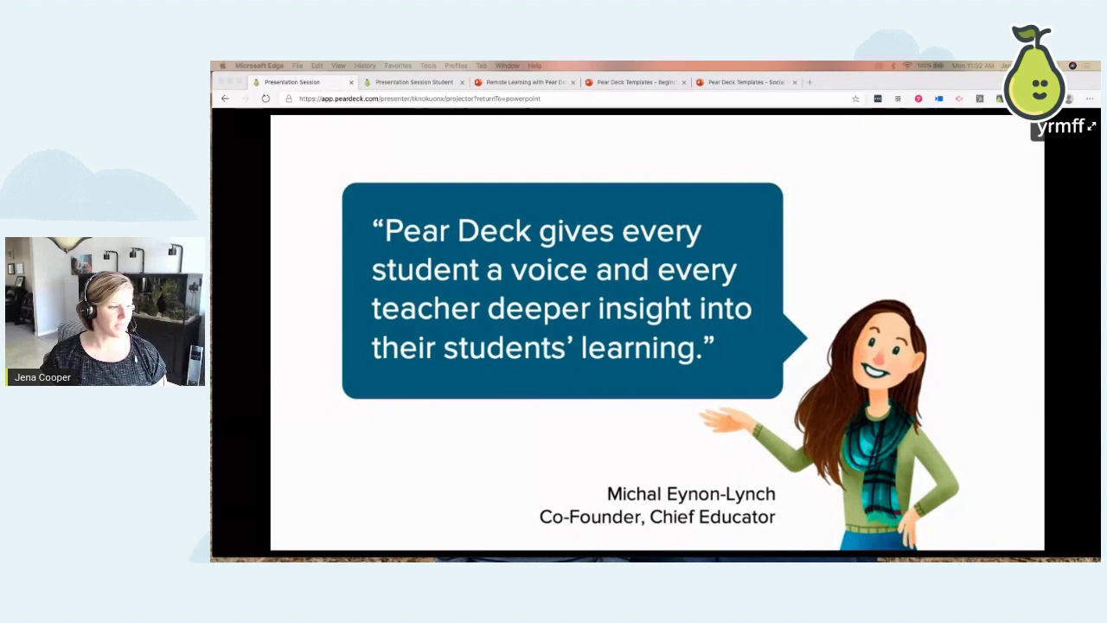
pyautogui.press('Right')
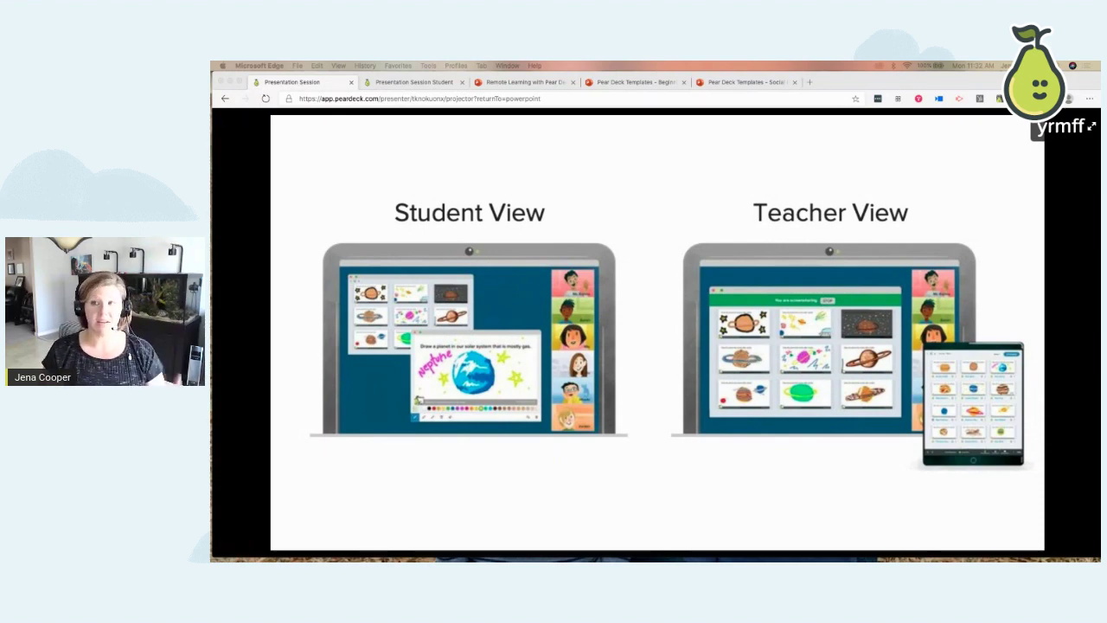
# - Show the teacher dashboard window, move it off the projector view, and advance to the "Explore Pear Deck Resources" slide
pyautogui.moveTo(523, 440)
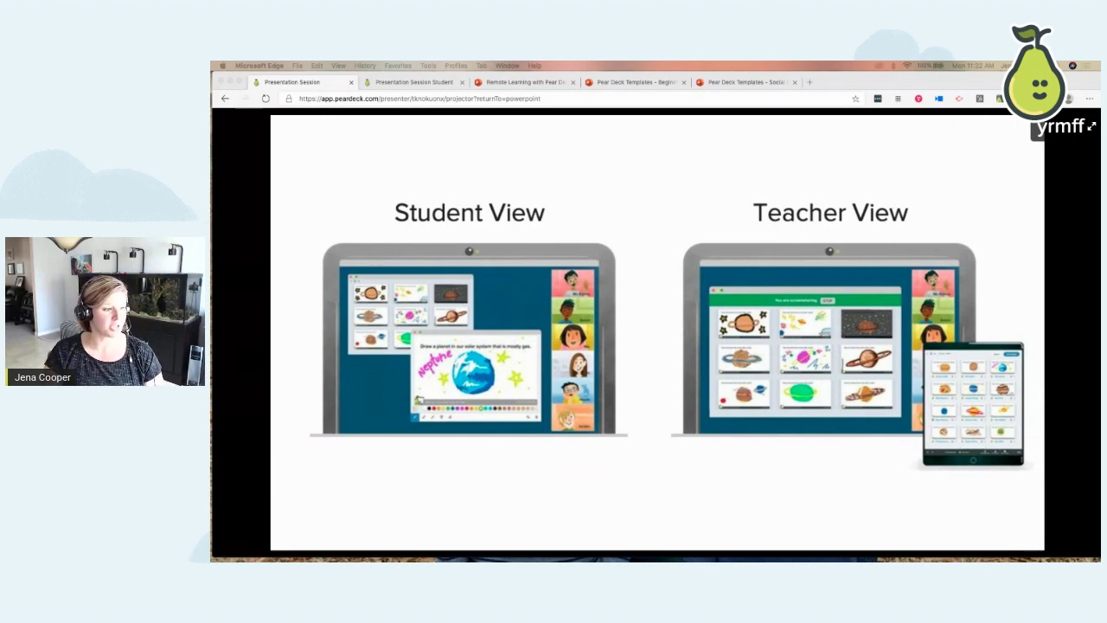
pyautogui.press('super+Tab')
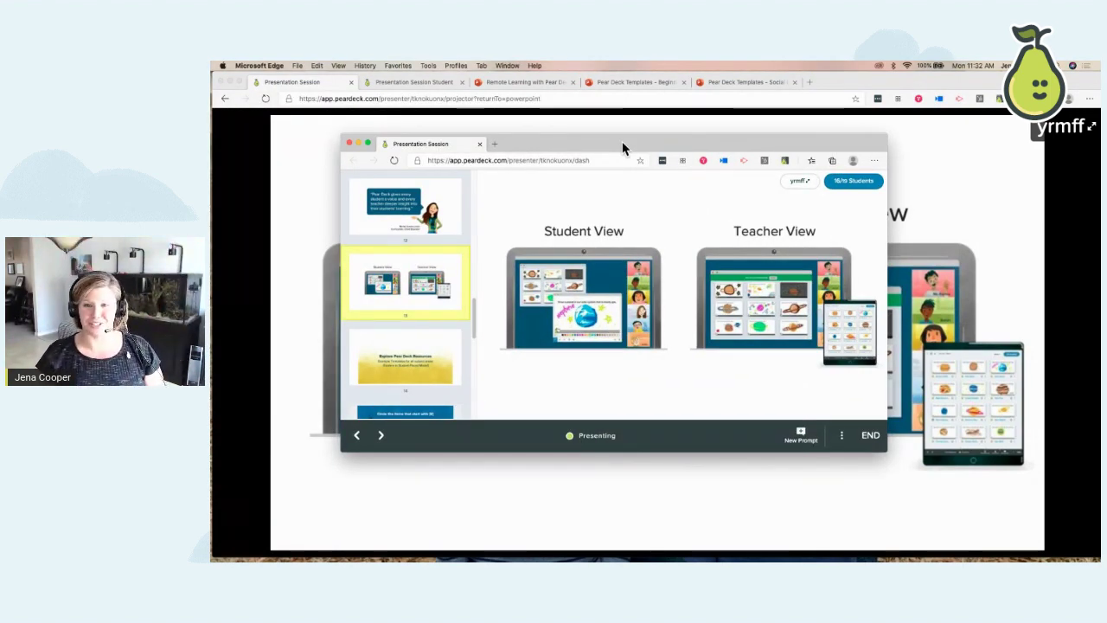
pyautogui.moveTo(714, 143); pyautogui.dragTo(211, 143)
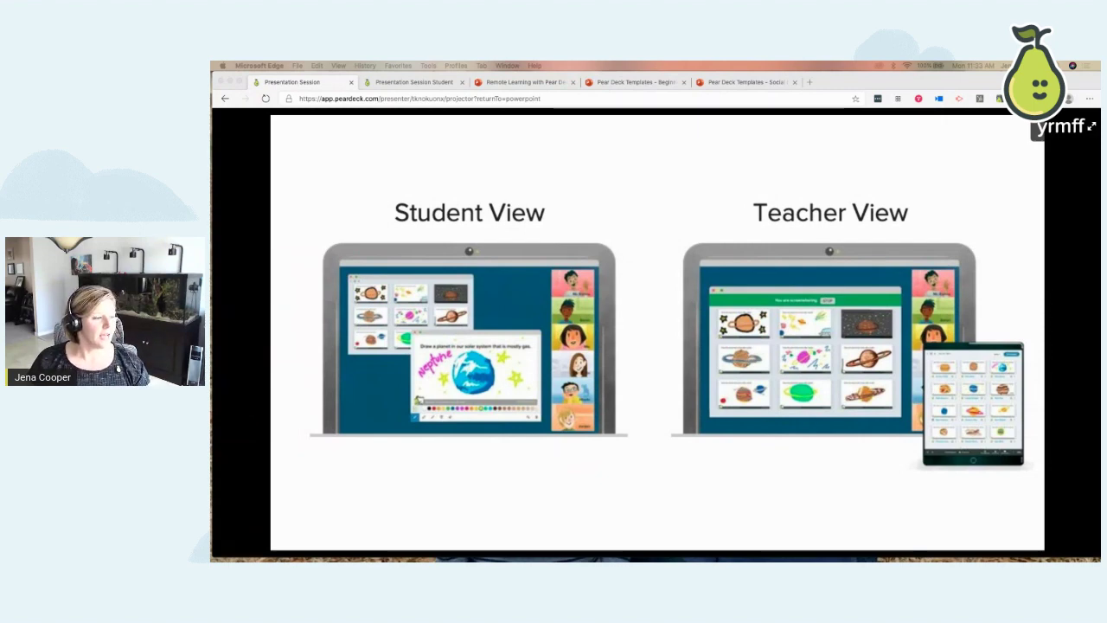
pyautogui.press('Right')
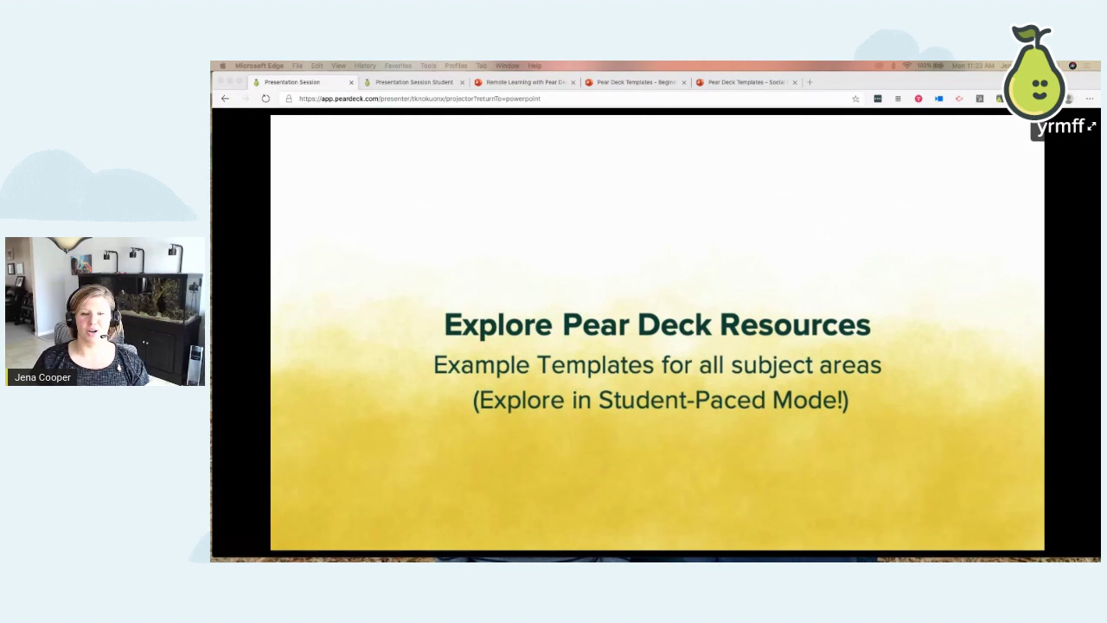
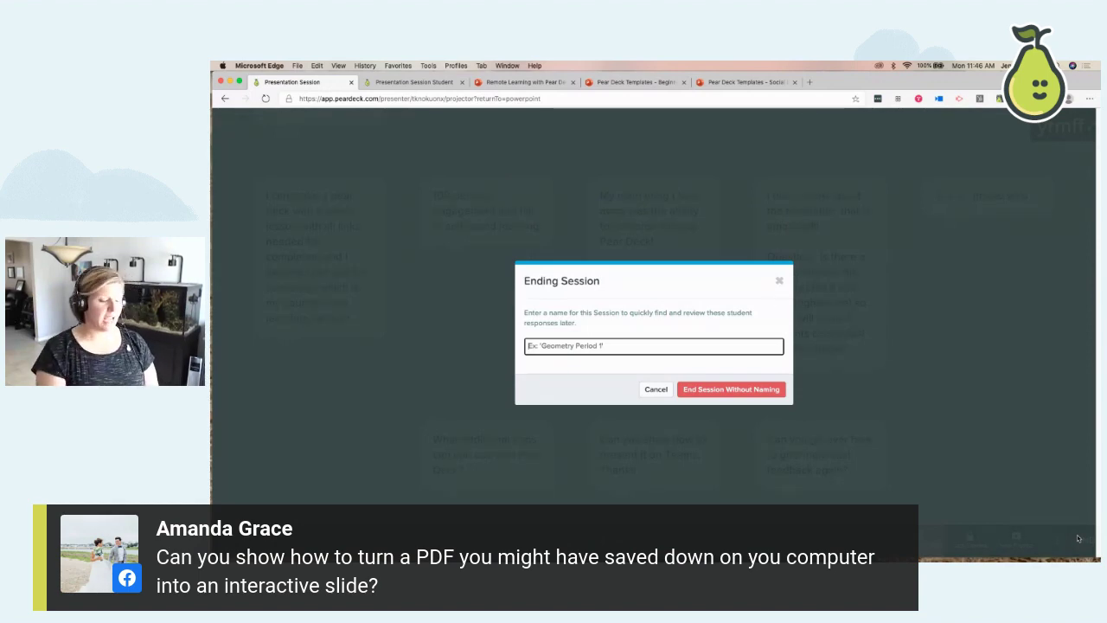
# - Name the ending session "Pear Fair FUN DAY!!!!", then save and end it
pyautogui.write('Pear ')
pyautogui.write('Fair FUN D')
pyautogui.write('AY!!!!')
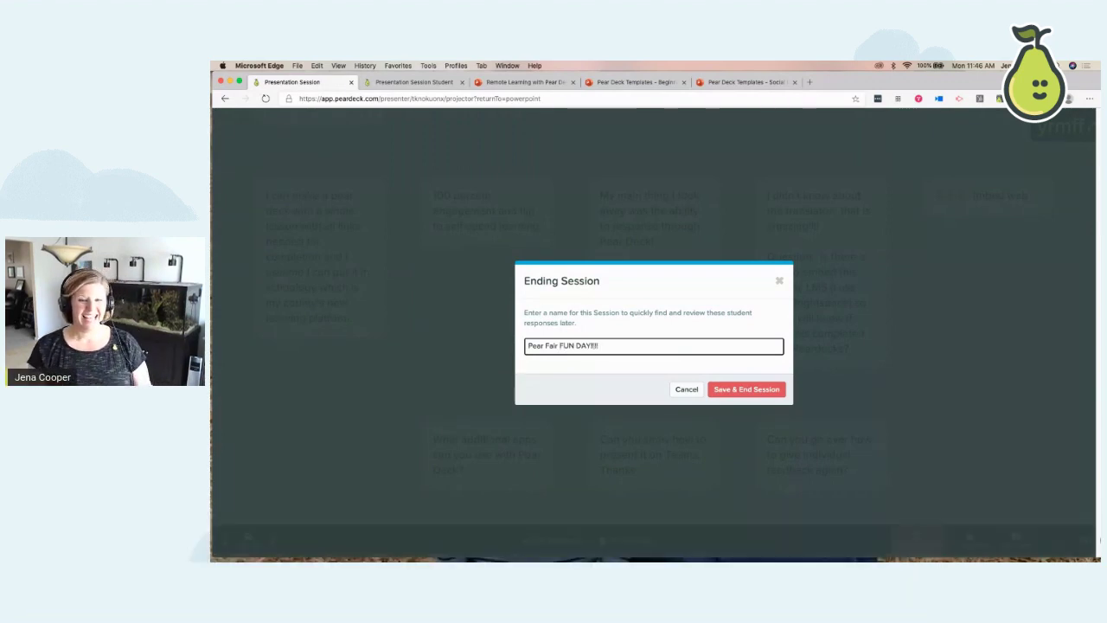
pyautogui.click(740, 387)
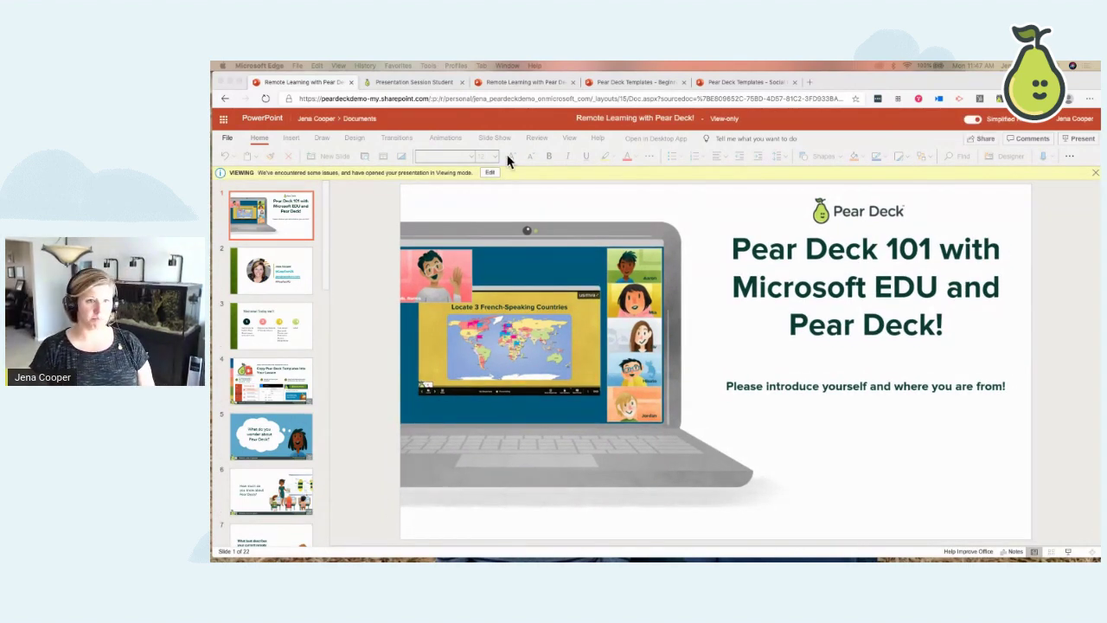
# - Minimize the browser, bring up Microsoft Teams, and move and enlarge its window to fill most of the screen
pyautogui.click(230, 82)
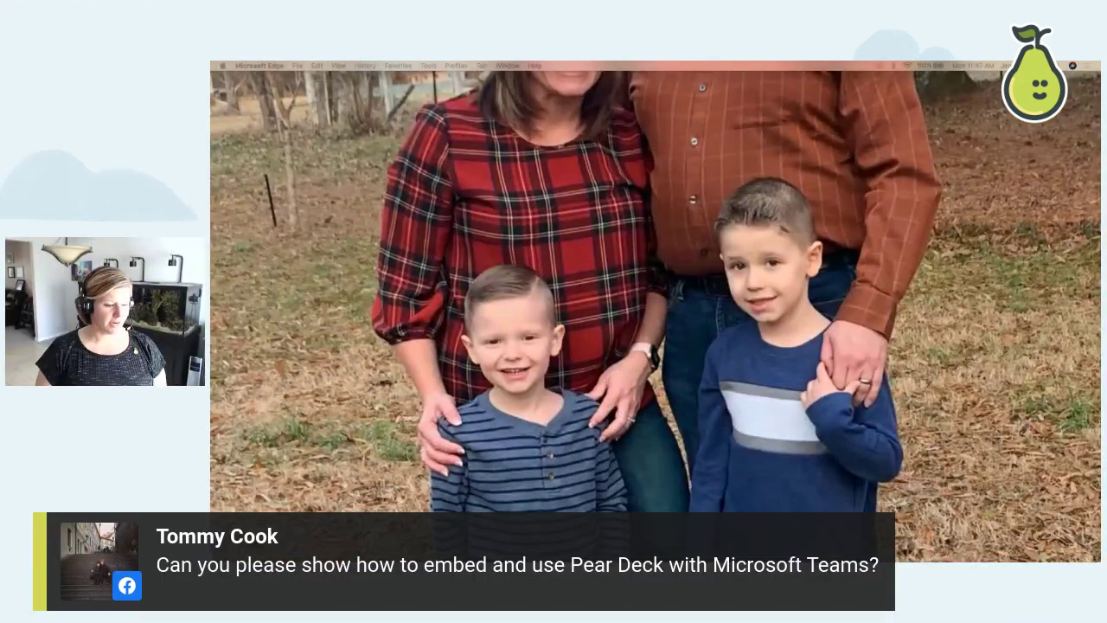
pyautogui.click(605, 554)
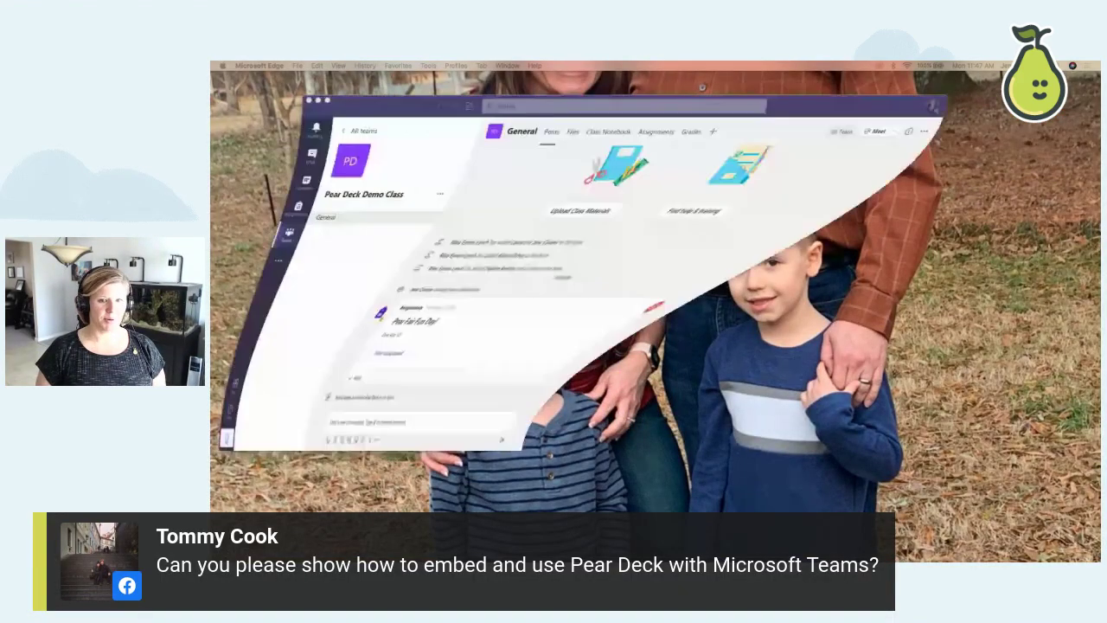
pyautogui.moveTo(353, 107); pyautogui.dragTo(272, 88)
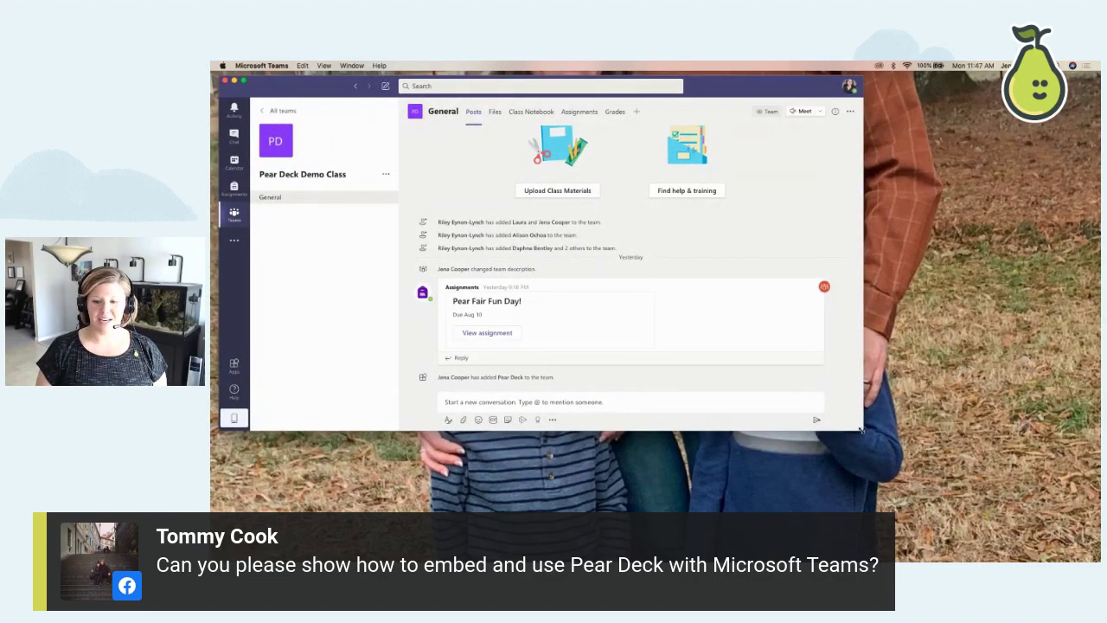
pyautogui.moveTo(862, 430); pyautogui.dragTo(1065, 538)
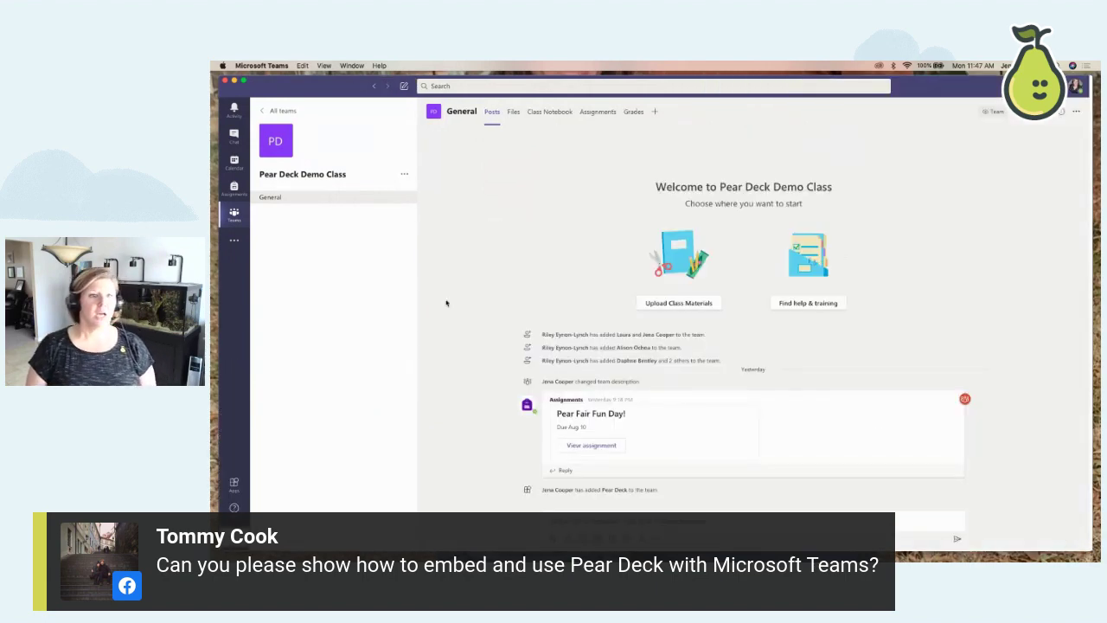
# - Open the Pear Deck Demo Class team and view its "Pear Fair Fun Day!" assignment
pyautogui.click(233, 214)
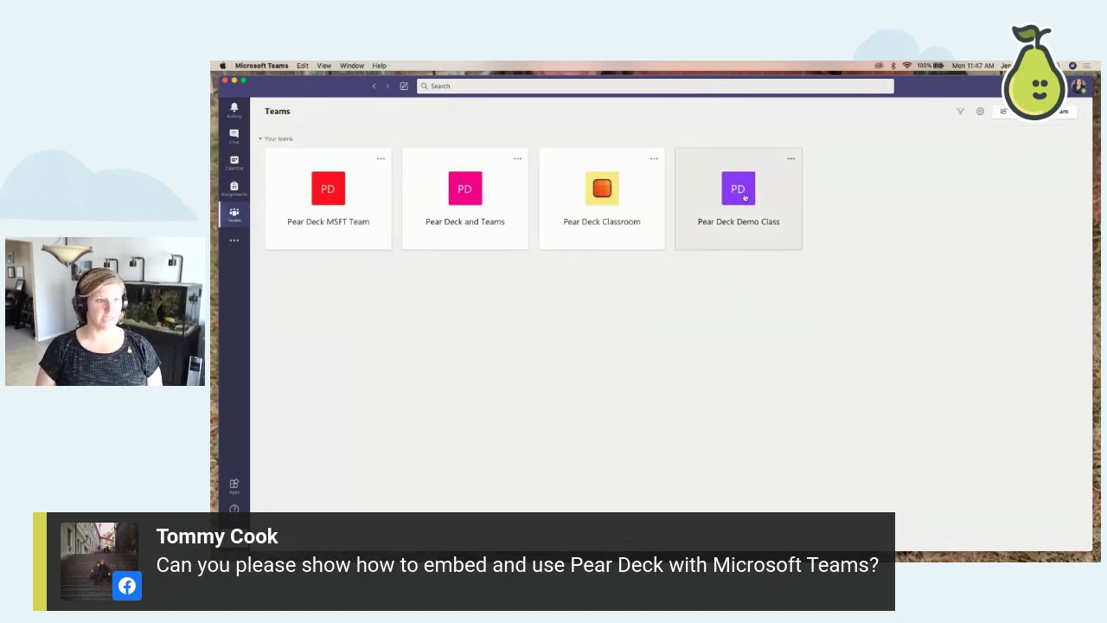
pyautogui.click(745, 197)
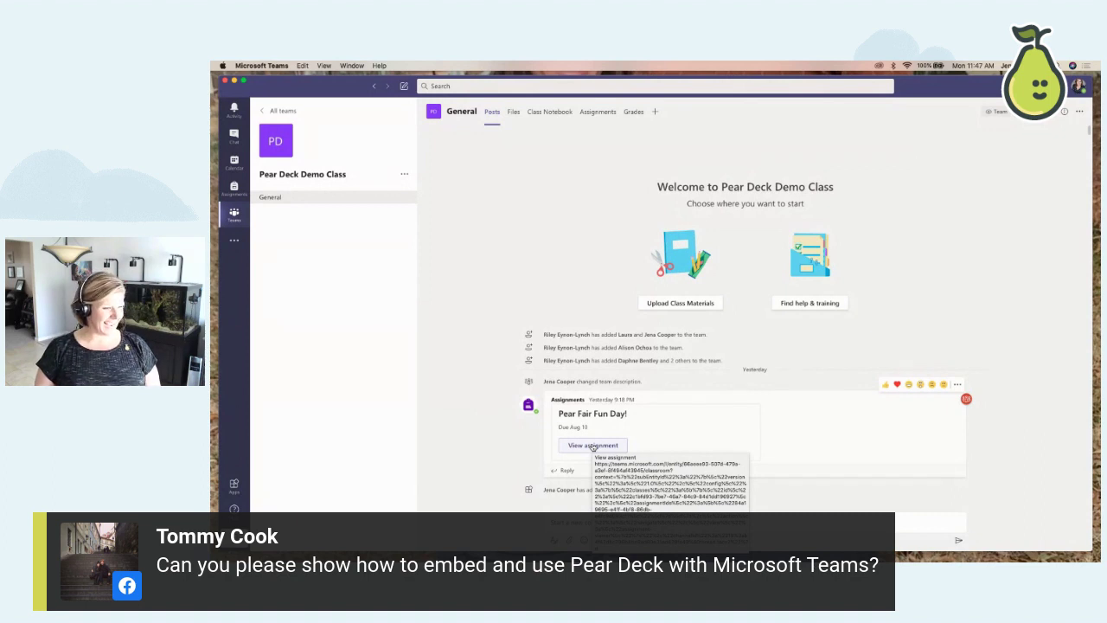
pyautogui.click(592, 445)
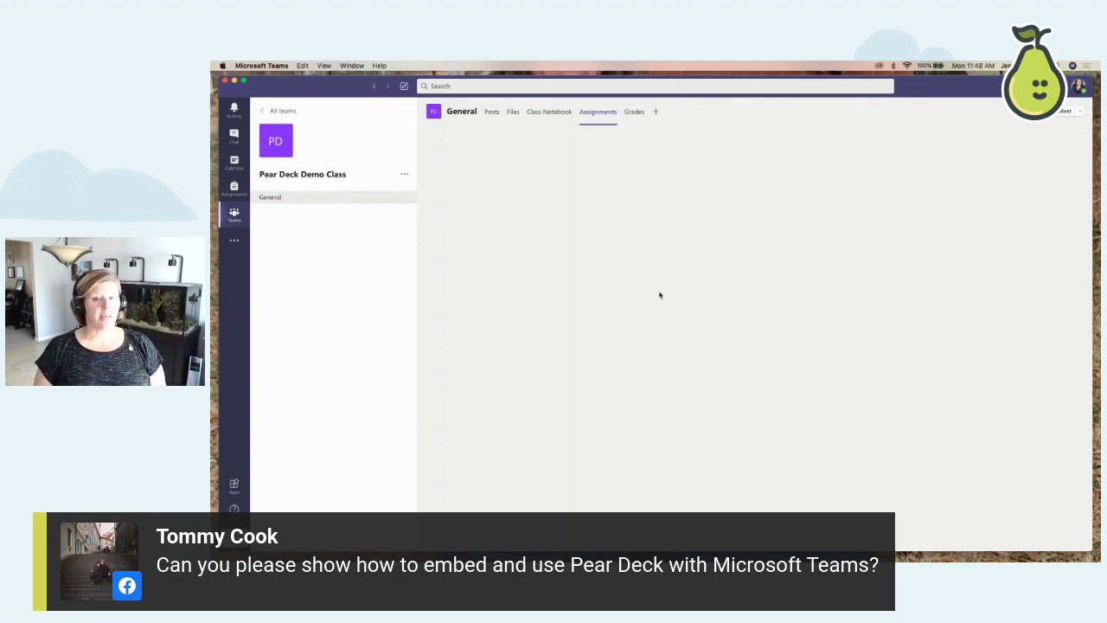
pyautogui.click(596, 115)
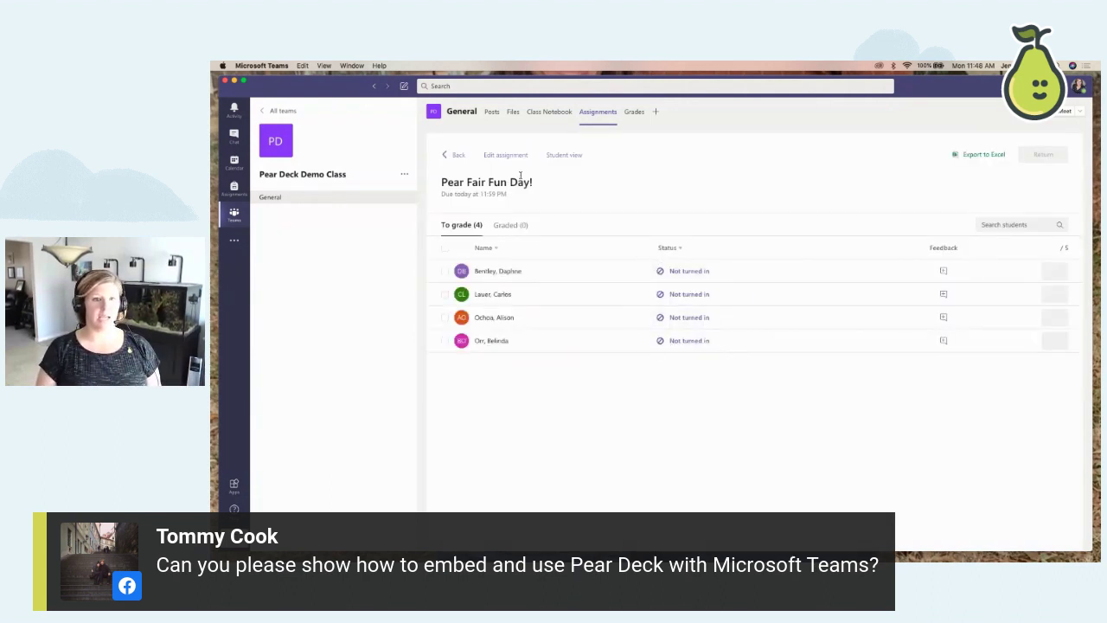
# - Open the assignment for editing and show the web link option for adding a resource, leaving without attaching anything
pyautogui.click(502, 156)
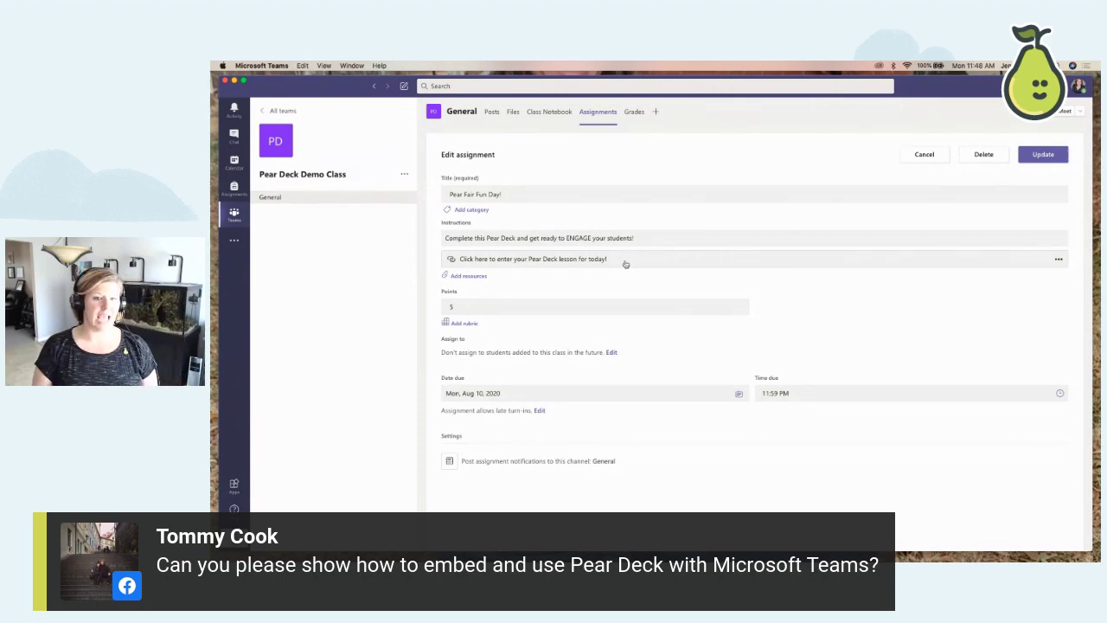
pyautogui.click(468, 277)
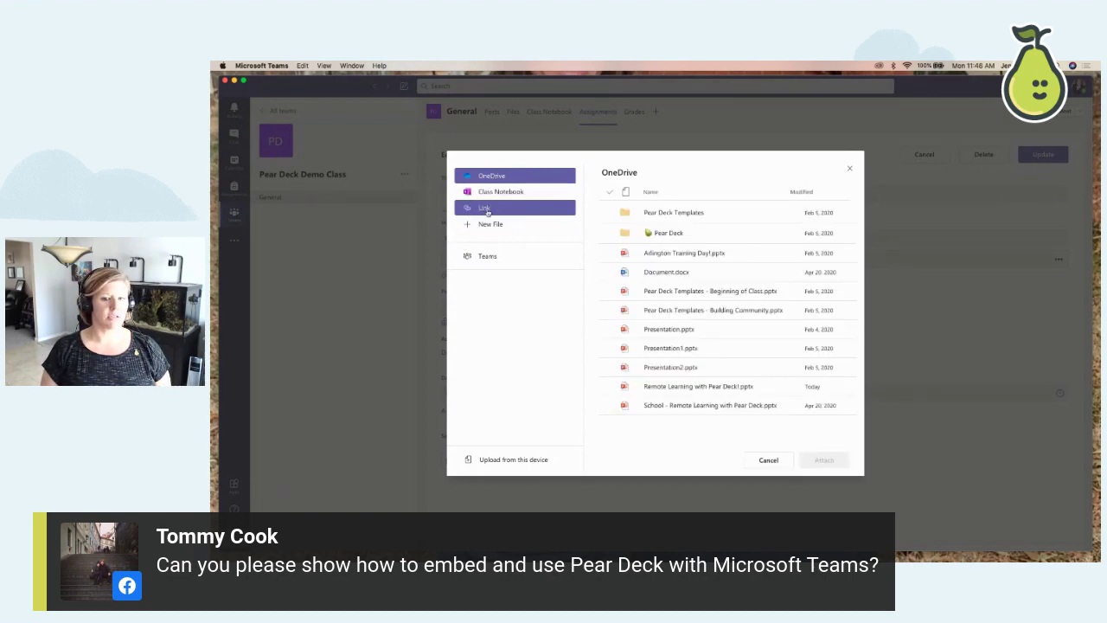
pyautogui.click(487, 210)
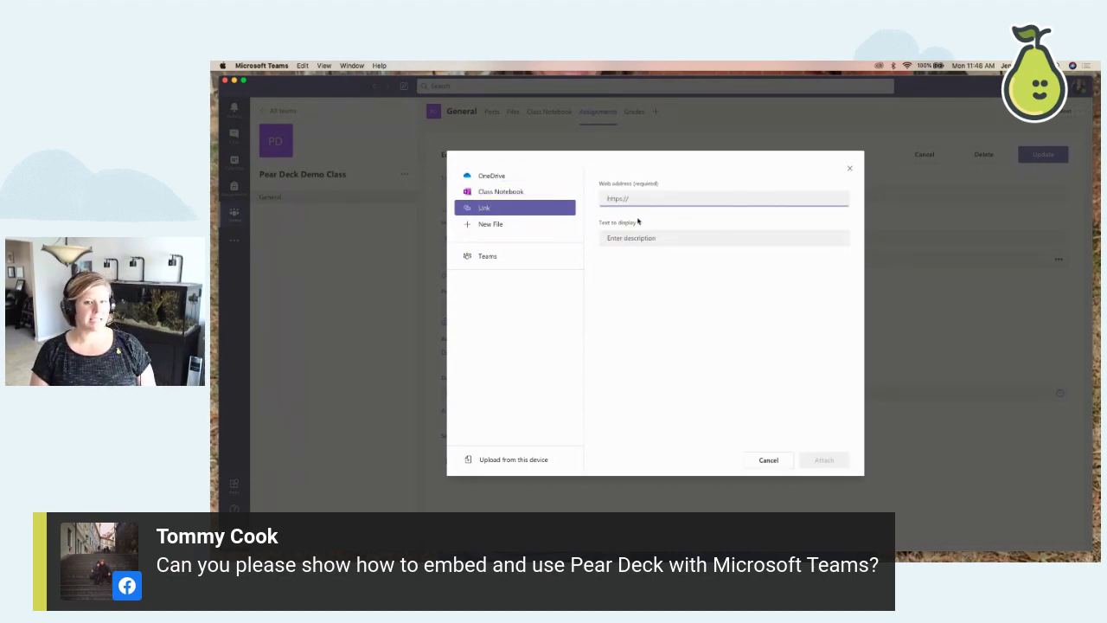
pyautogui.click(851, 169)
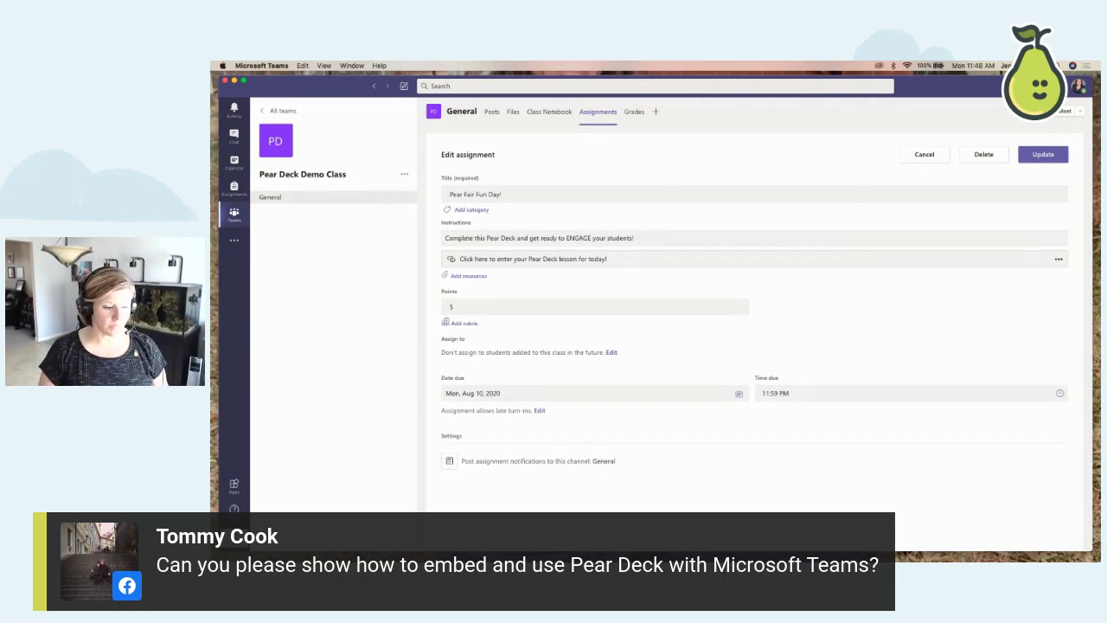
# - Switch to Microsoft Edge, dismiss the view-only notice, and show the Pear Deck add-in in the editable Remote Learning presentation
pyautogui.press('super+Tab')
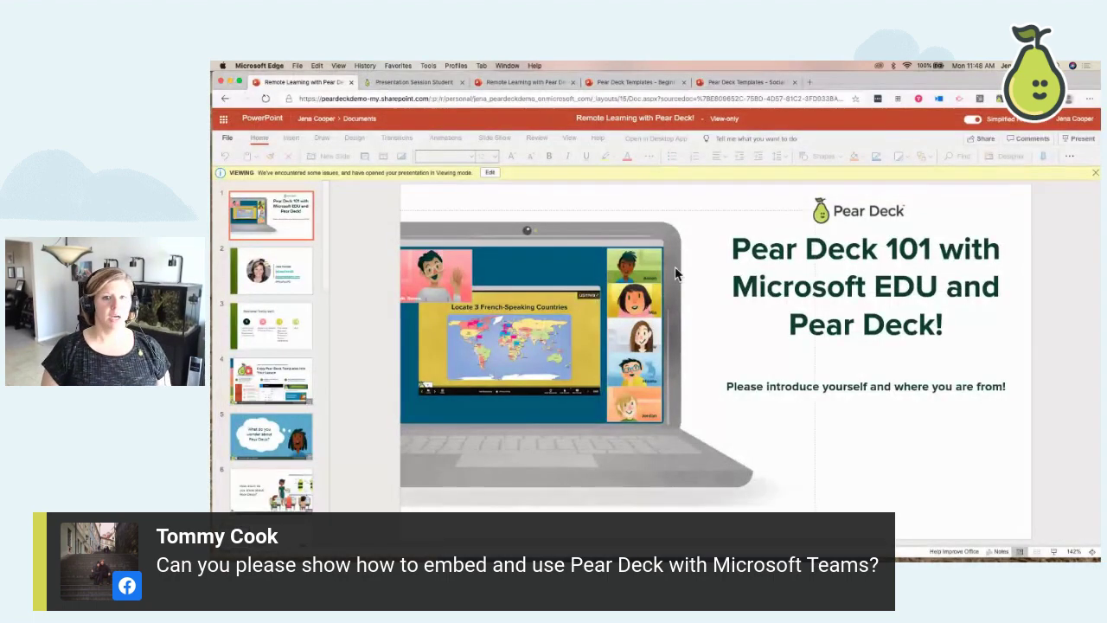
pyautogui.click(1069, 157)
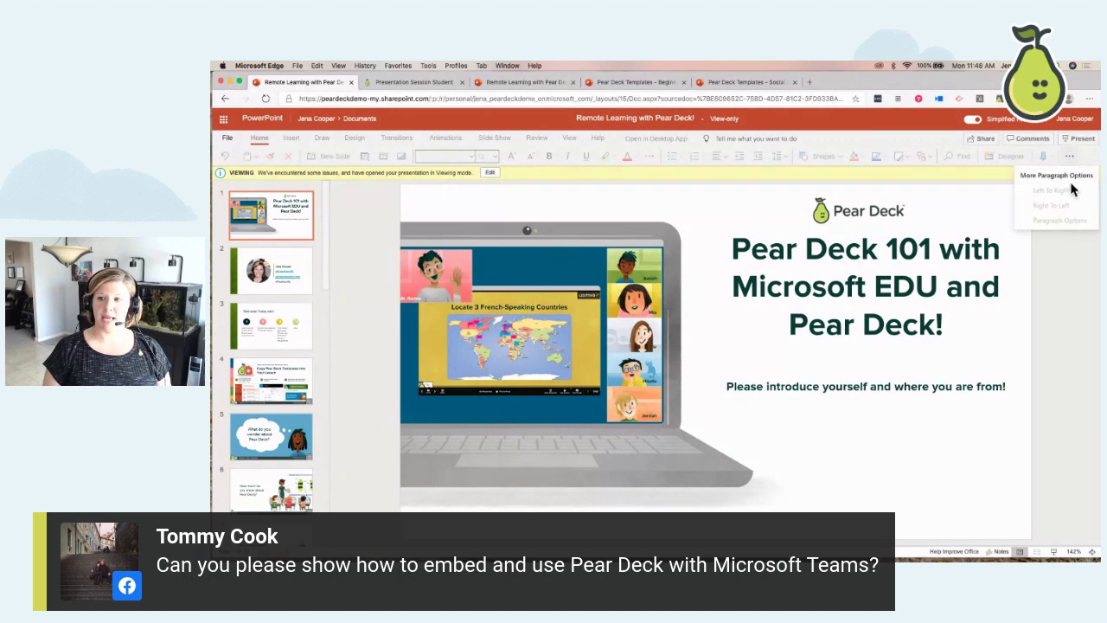
pyautogui.click(1094, 172)
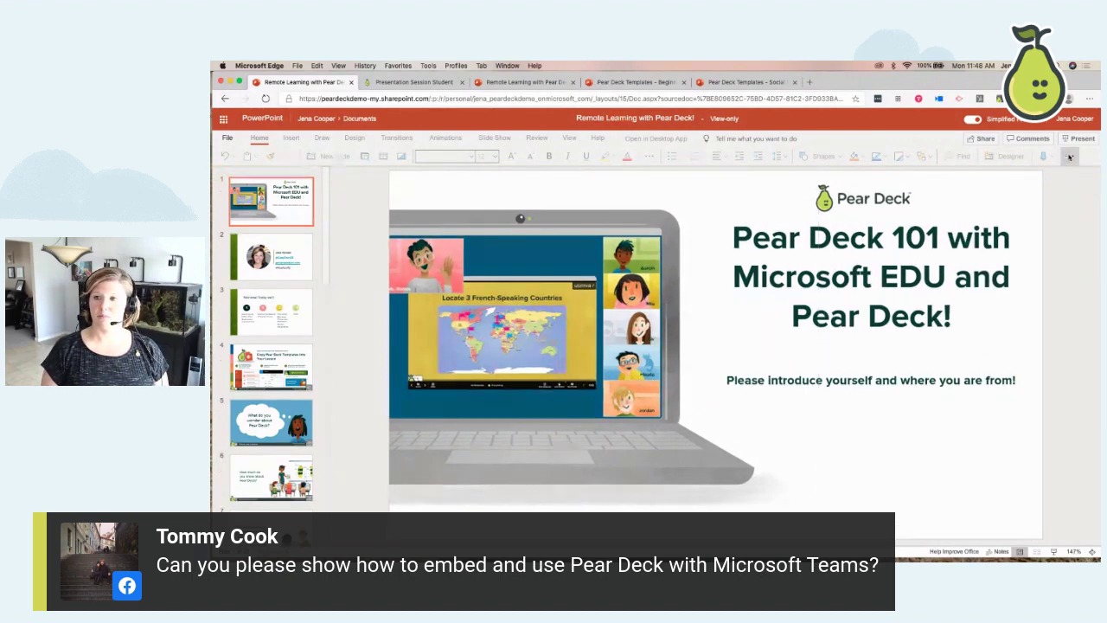
pyautogui.click(1070, 157)
pyautogui.click(510, 82)
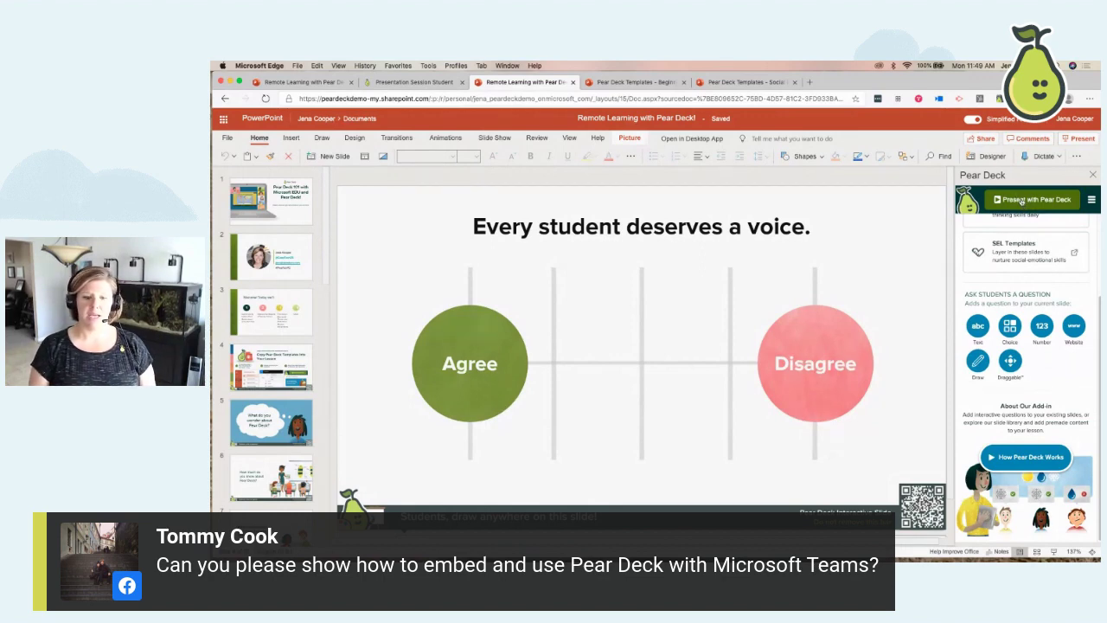
pyautogui.scroll(3, 1022, 206)
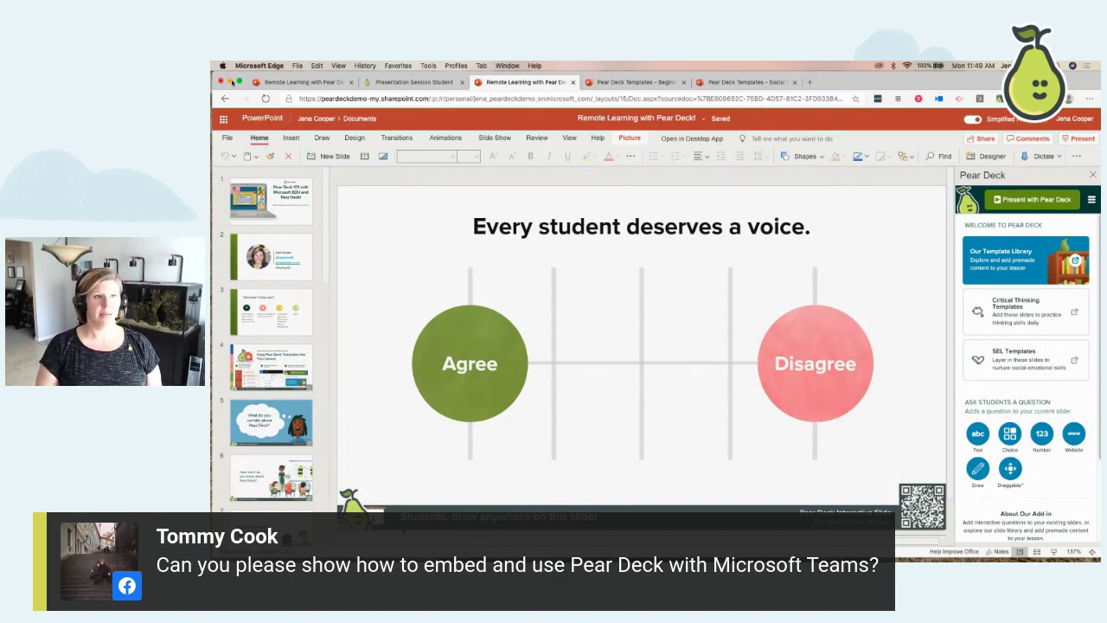
# - Return to Microsoft Teams, cancel editing the assignment and display it in student view
pyautogui.click(230, 81)
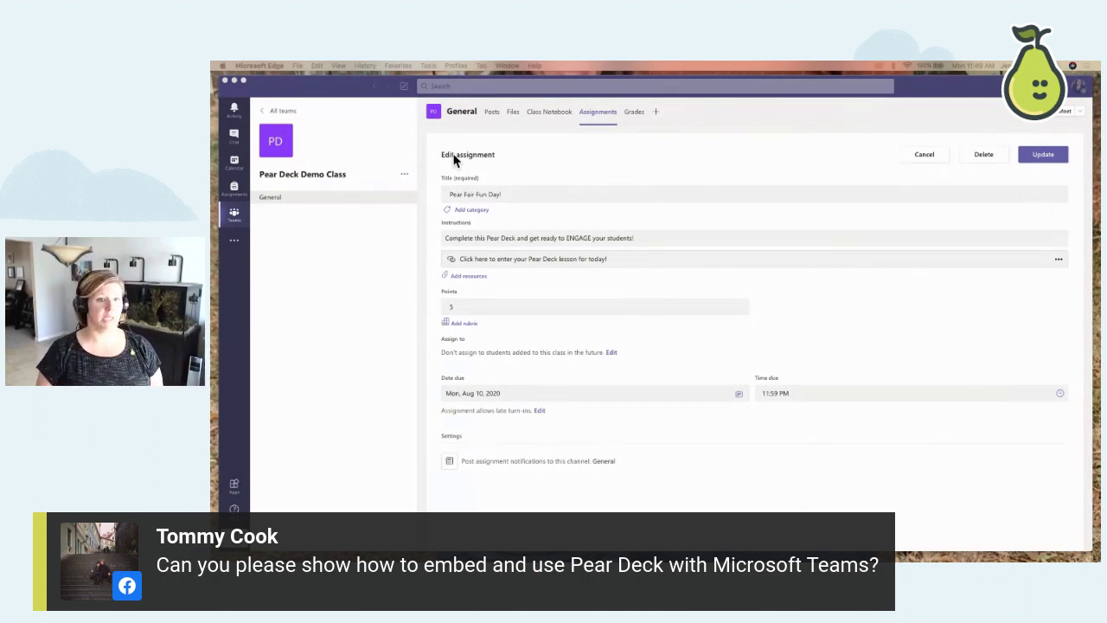
pyautogui.click(921, 155)
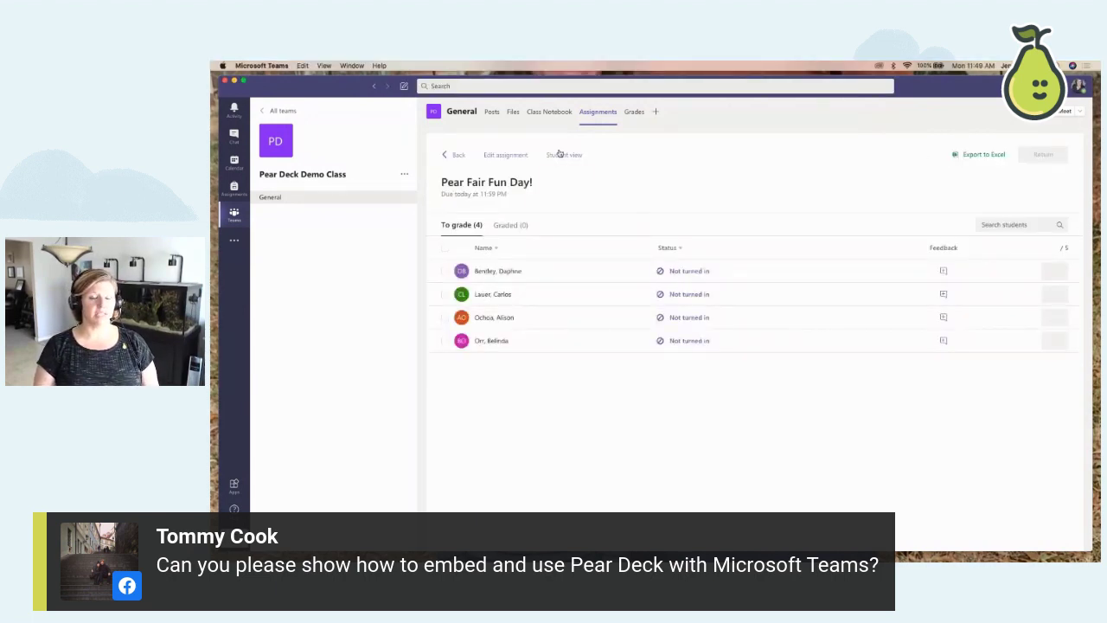
pyautogui.click(559, 154)
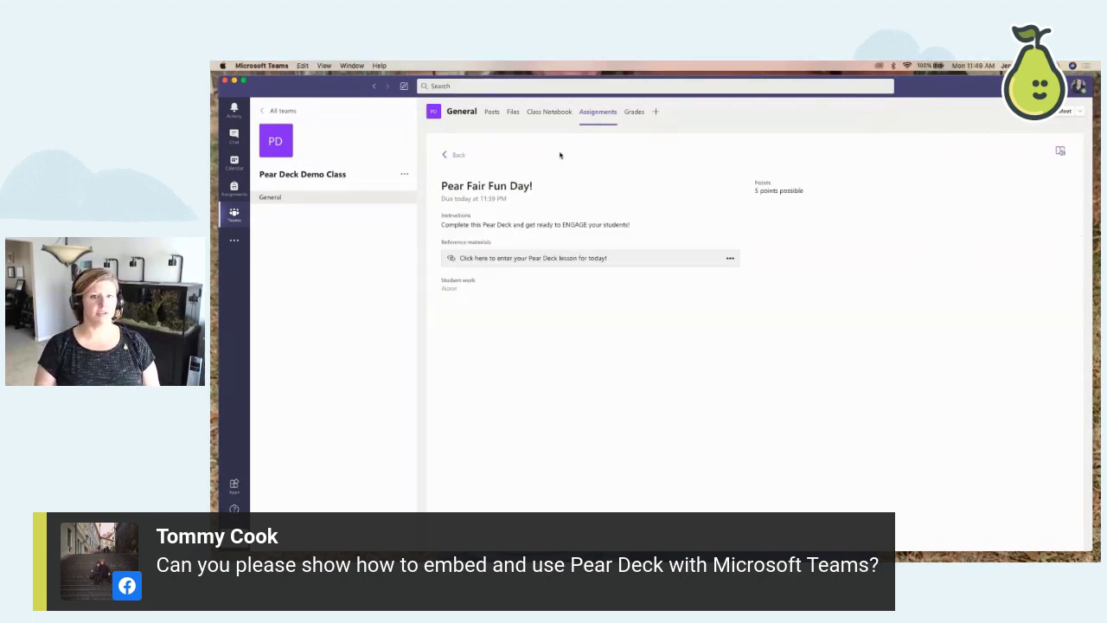
# - Open the assignment's Pear Deck lesson link and join with the Microsoft account, choosing to stay signed in
pyautogui.click(549, 258)
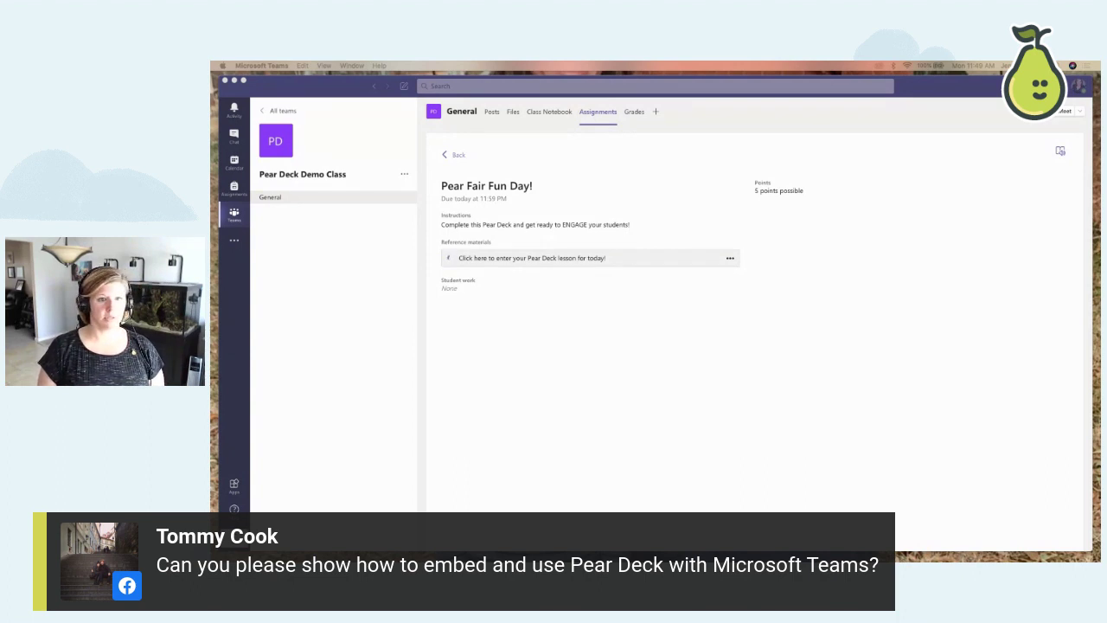
pyautogui.click(725, 356)
pyautogui.click(709, 346)
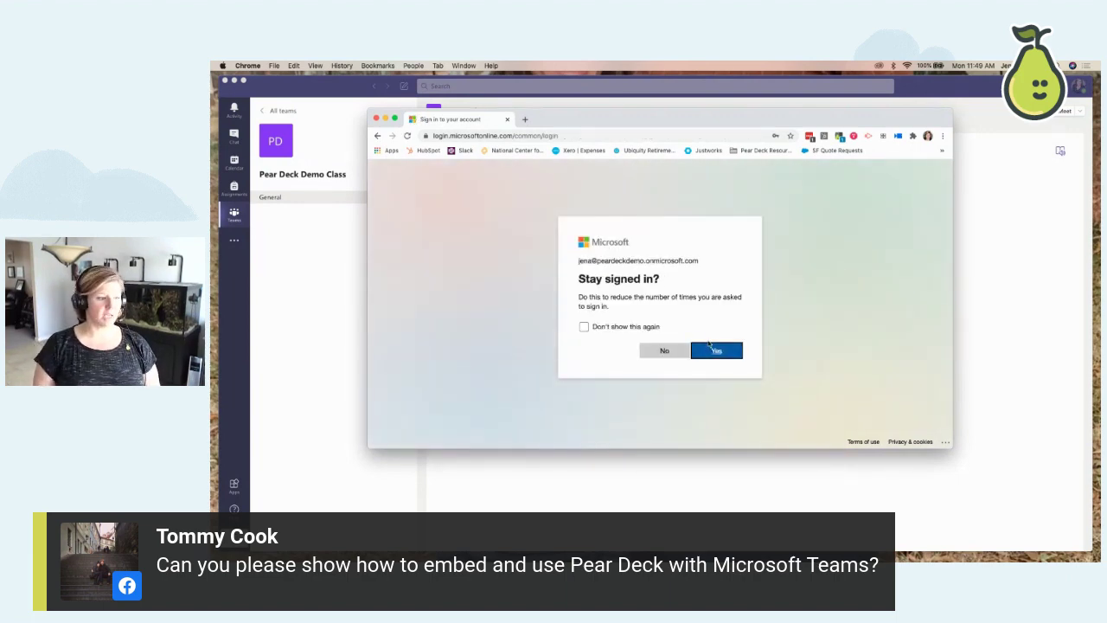
pyautogui.click(721, 352)
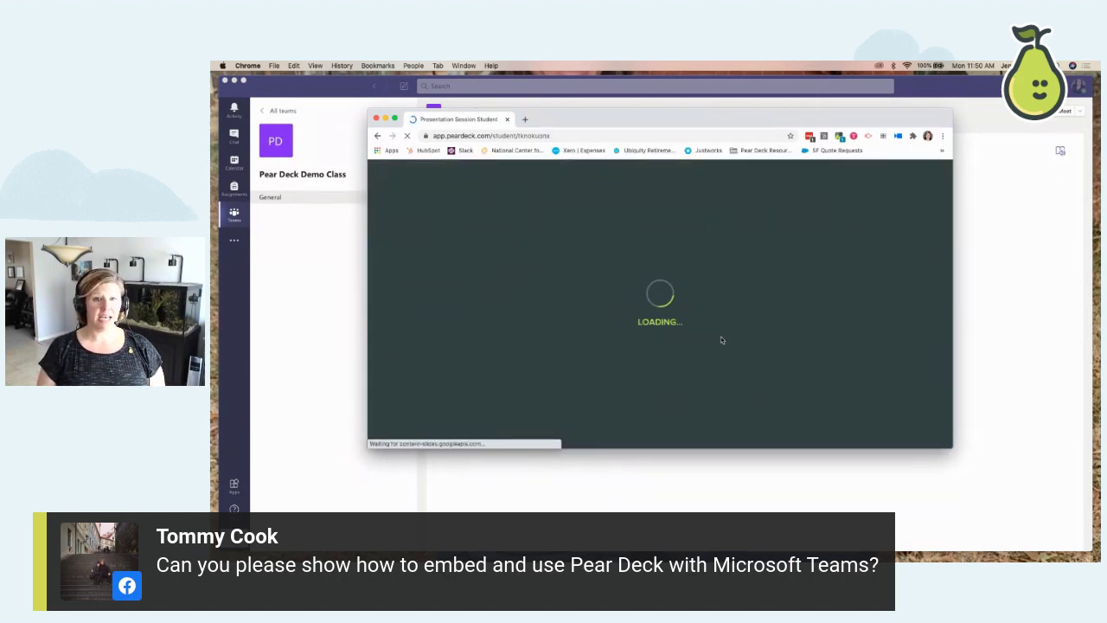
# - Hide the bookmarks bar in the Chrome window showing the student session
pyautogui.click(943, 153)
pyautogui.click(942, 137)
pyautogui.click(942, 137)
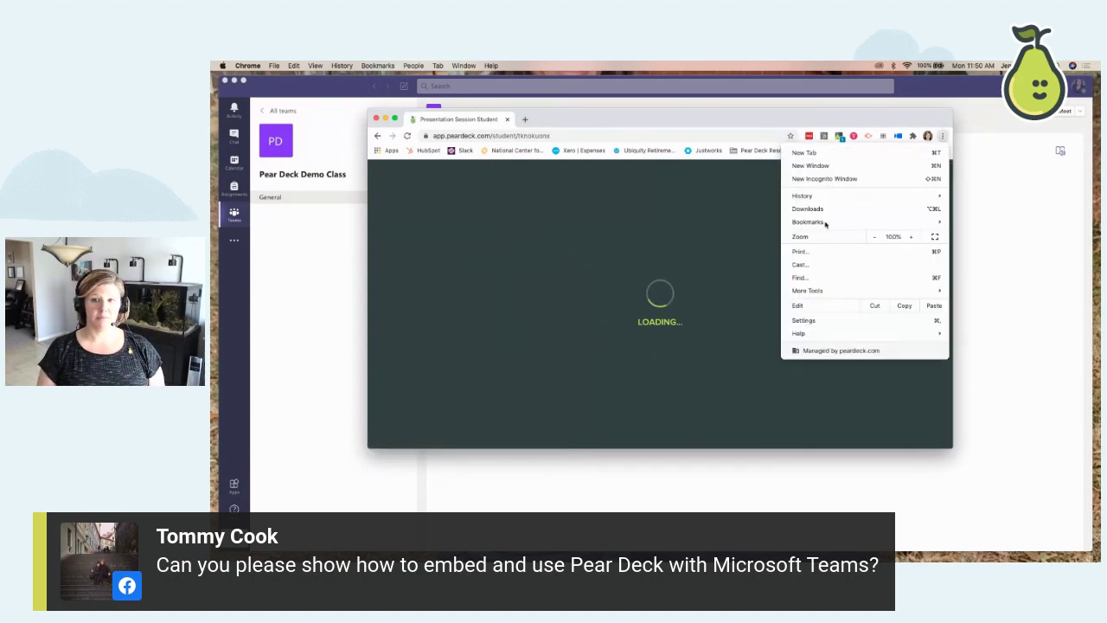
pyautogui.moveTo(827, 221)
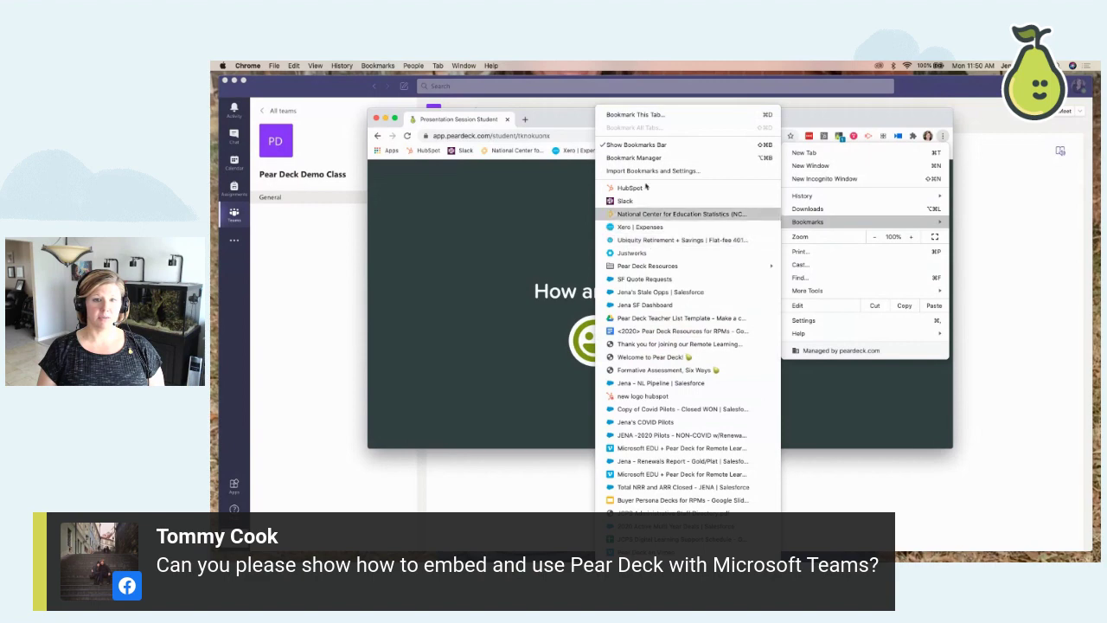
pyautogui.click(646, 145)
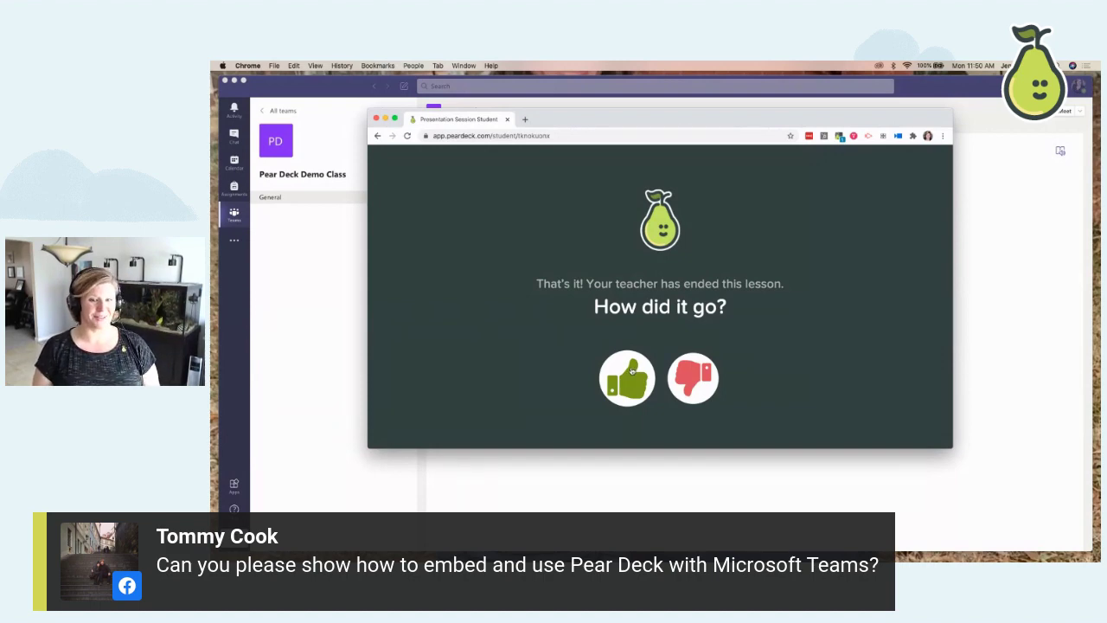
# - Close the student session tab and go back from the assignment's student view to the class assignments list
pyautogui.click(508, 119)
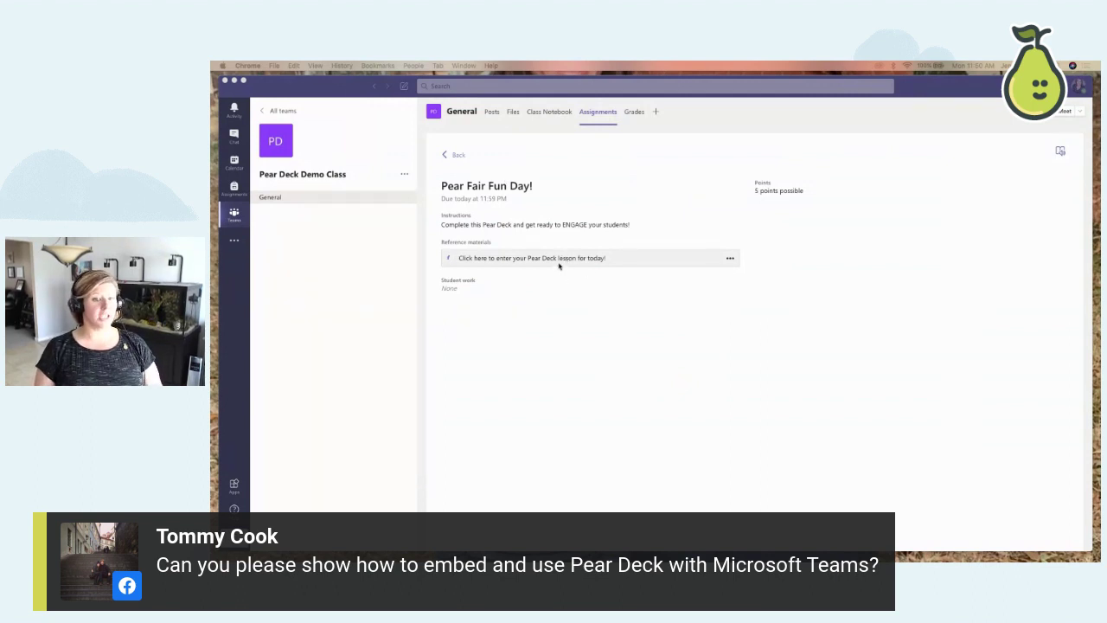
pyautogui.click(454, 157)
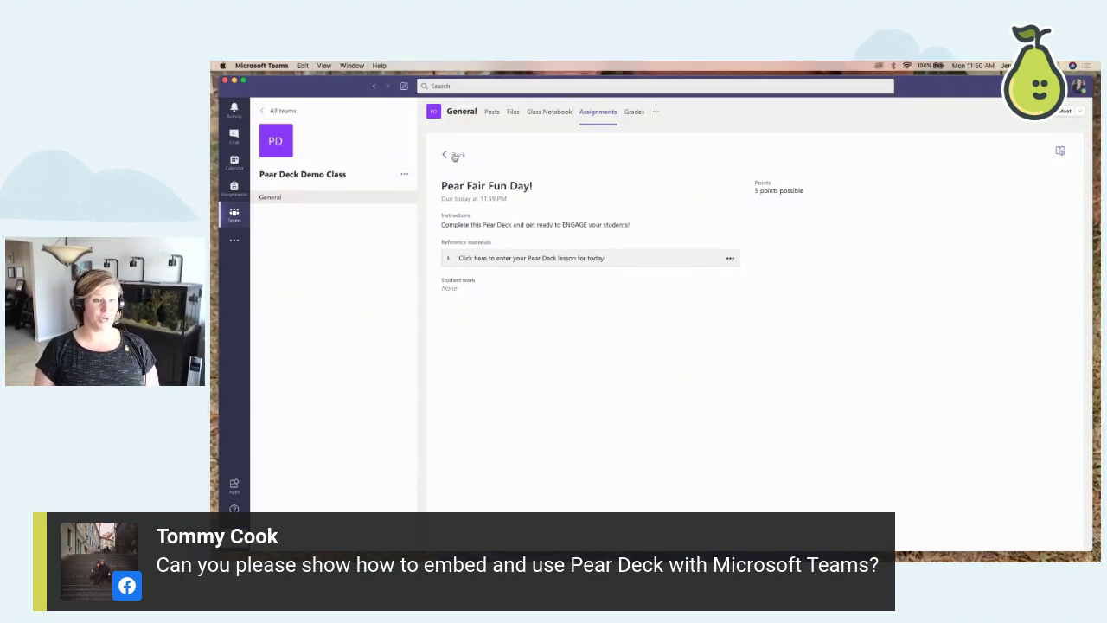
pyautogui.click(454, 156)
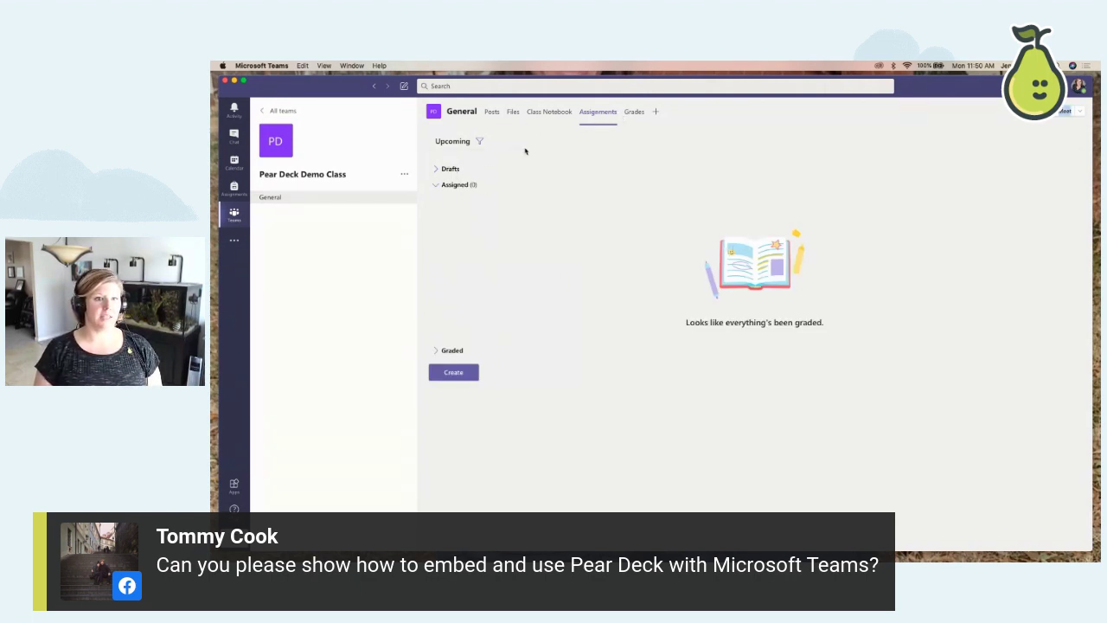
# - Expand the draft assignments, and reopen the Pear Deck Demo Class team from the teams overview
pyautogui.click(443, 170)
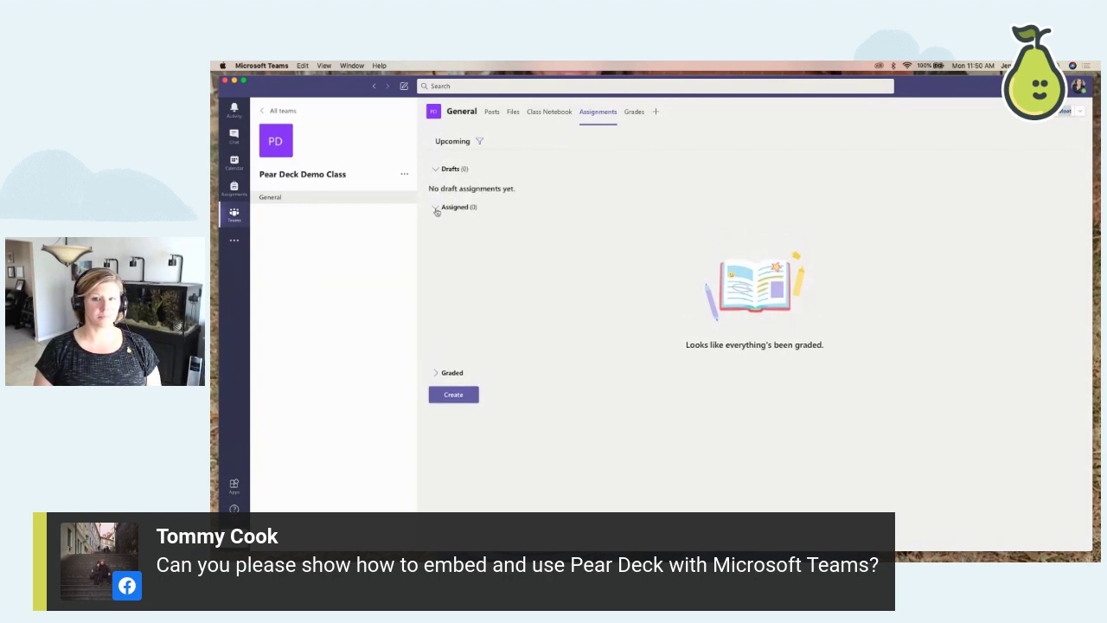
pyautogui.click(238, 214)
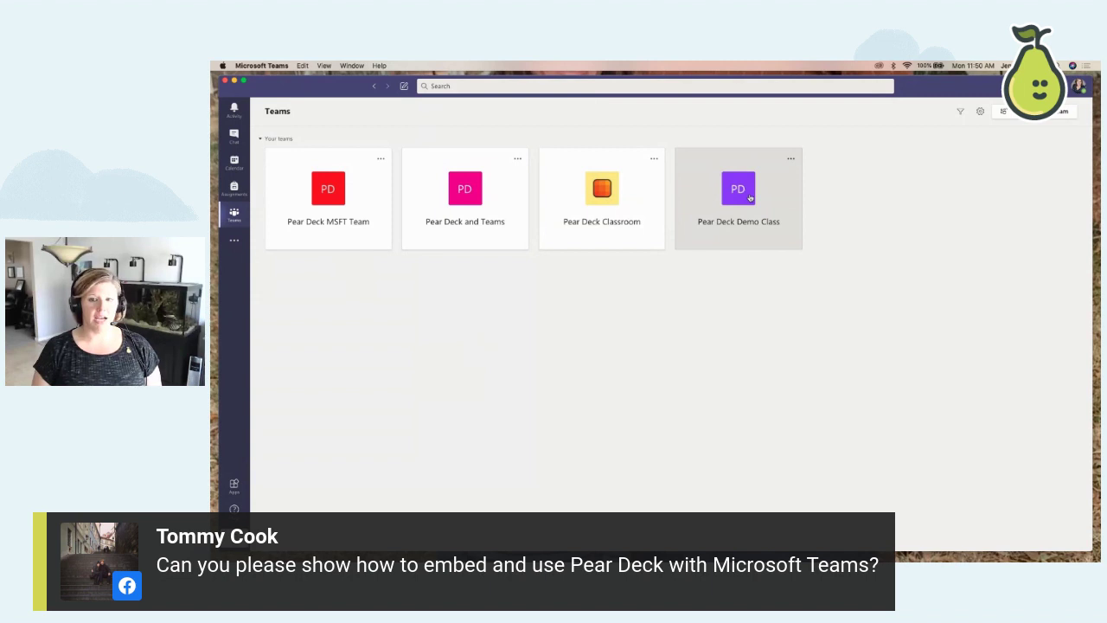
pyautogui.click(738, 194)
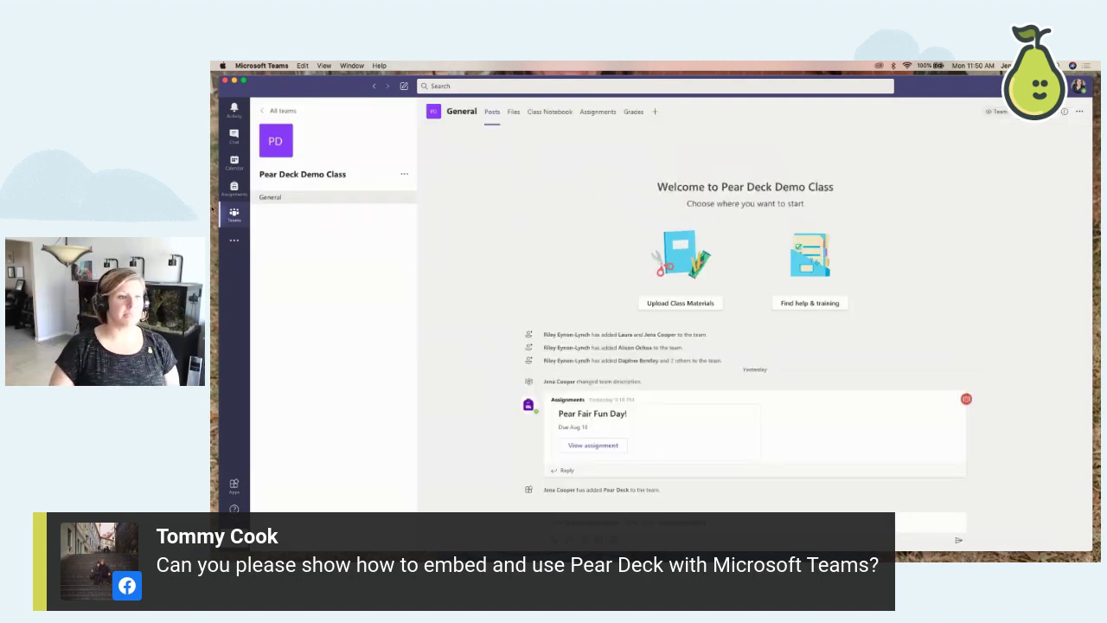
# - Add a Pear Deck tab to the General channel using Remote Learning with Pear Deck!.pptx from OneDrive, keeping the channel post option on
pyautogui.click(656, 113)
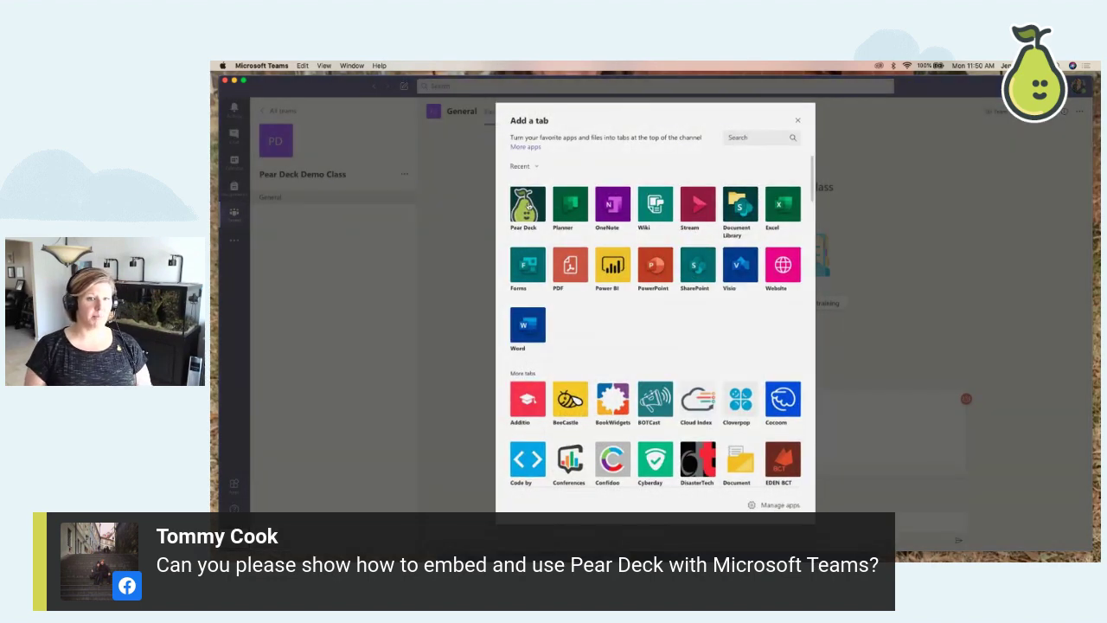
pyautogui.click(527, 205)
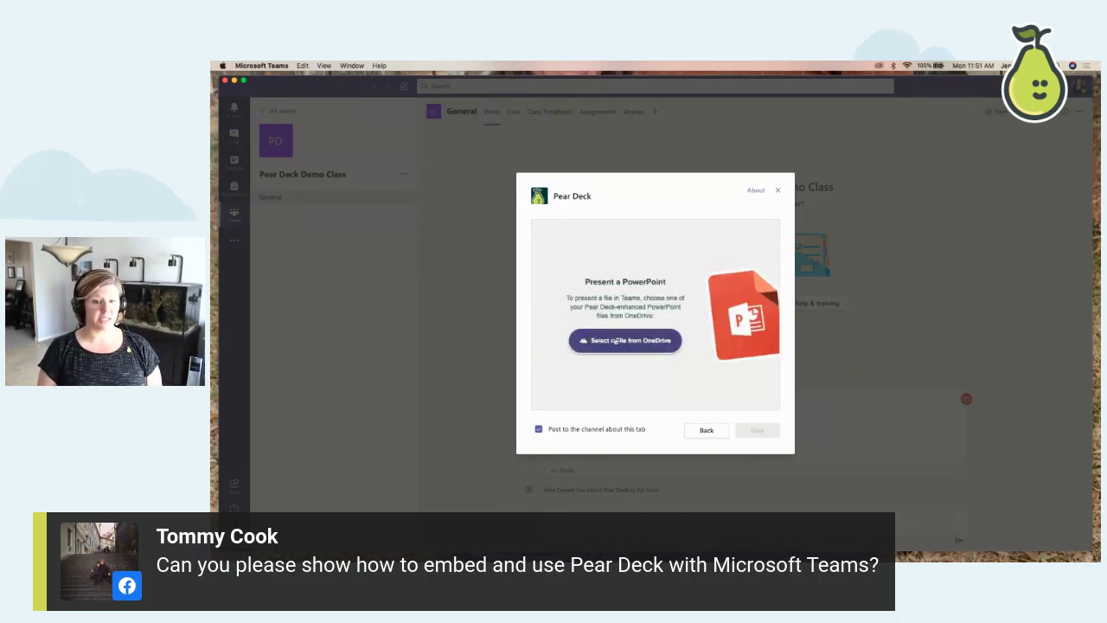
pyautogui.click(630, 341)
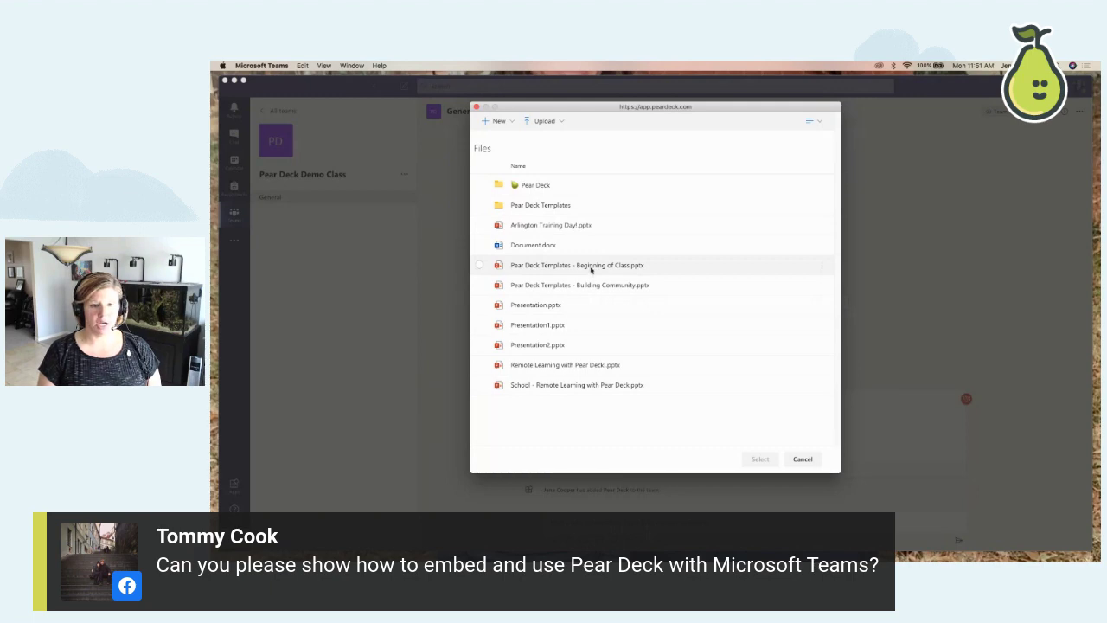
pyautogui.click(590, 371)
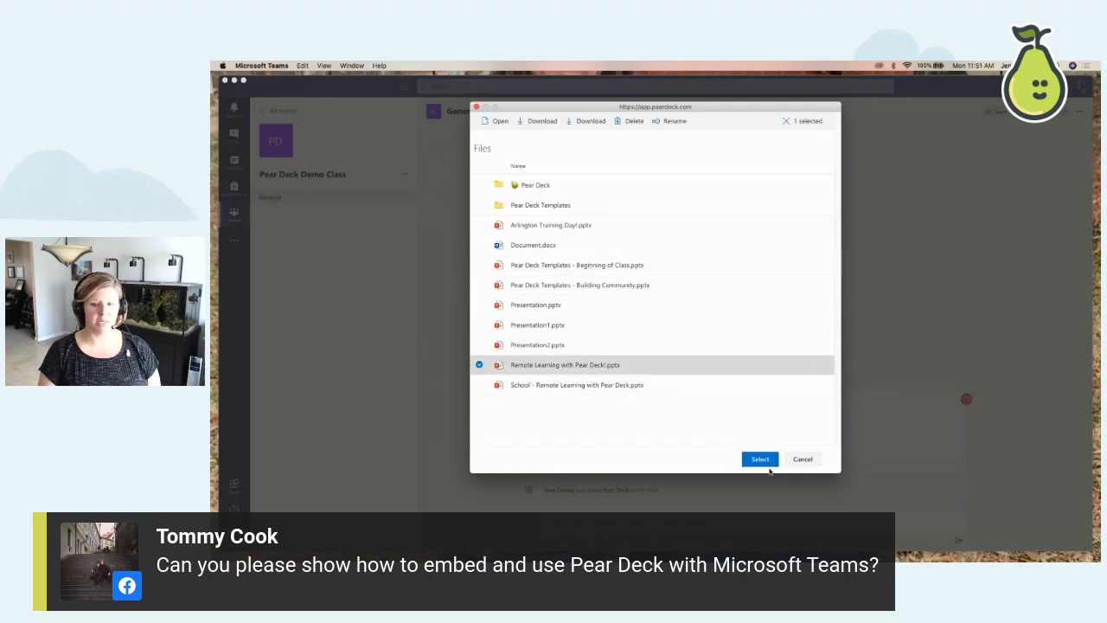
pyautogui.click(766, 461)
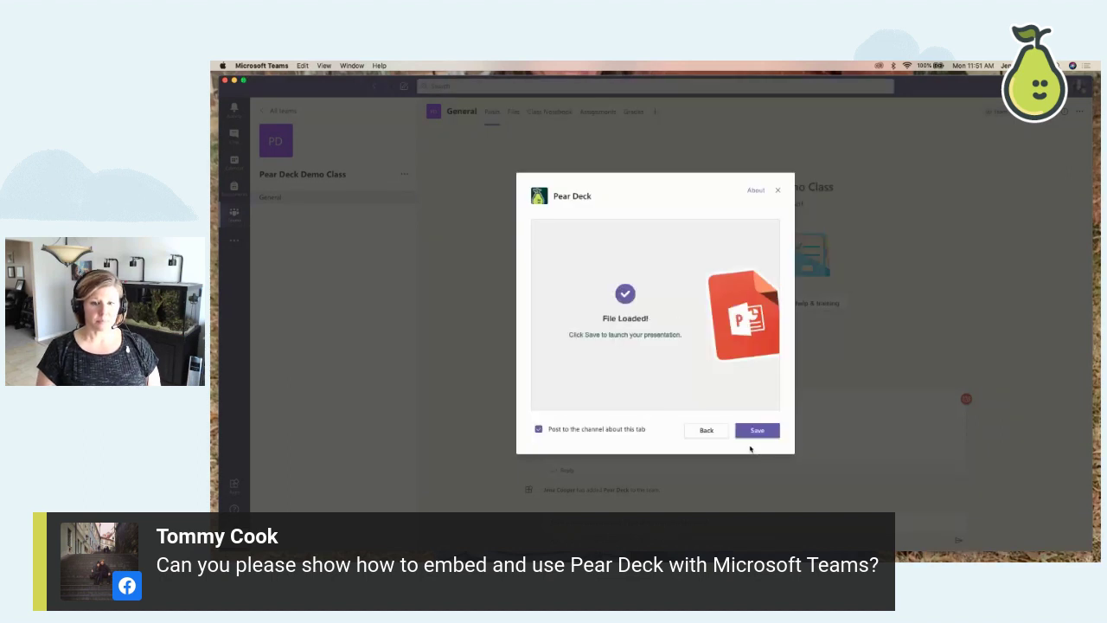
pyautogui.click(760, 432)
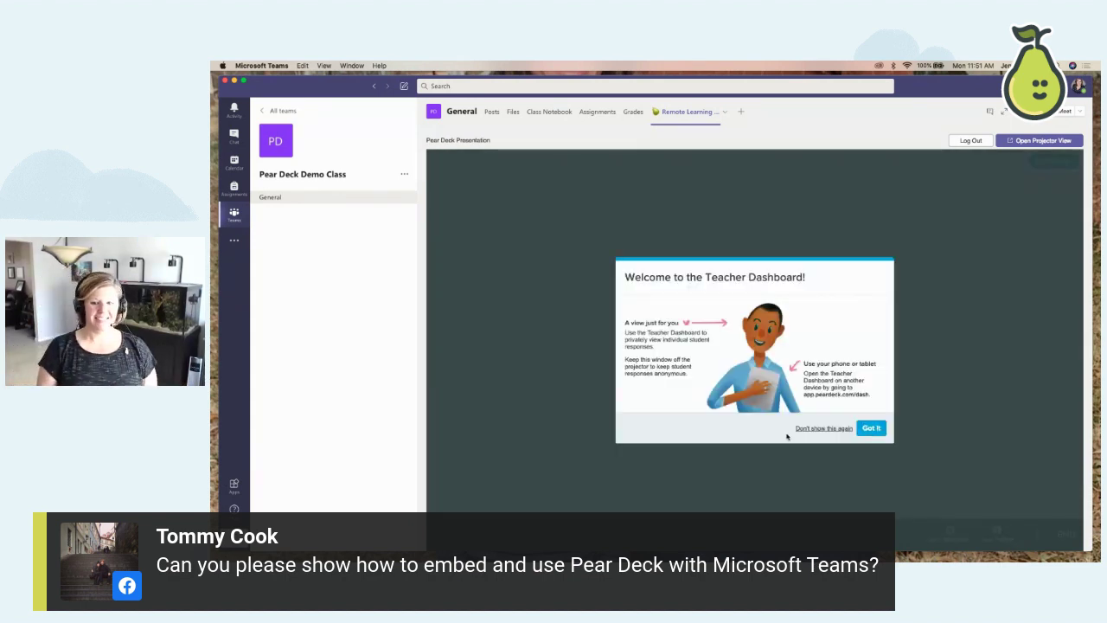
# - Dismiss the Teacher Dashboard's welcome and join code messages, and open the projector view in a repositioned browser window
pyautogui.click(869, 428)
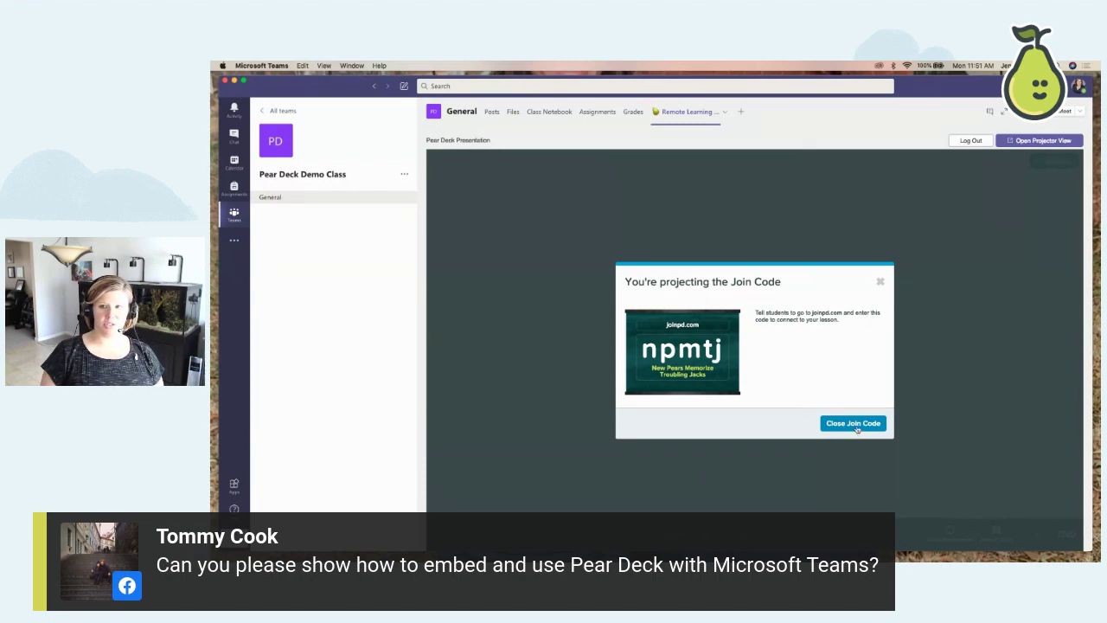
pyautogui.click(857, 430)
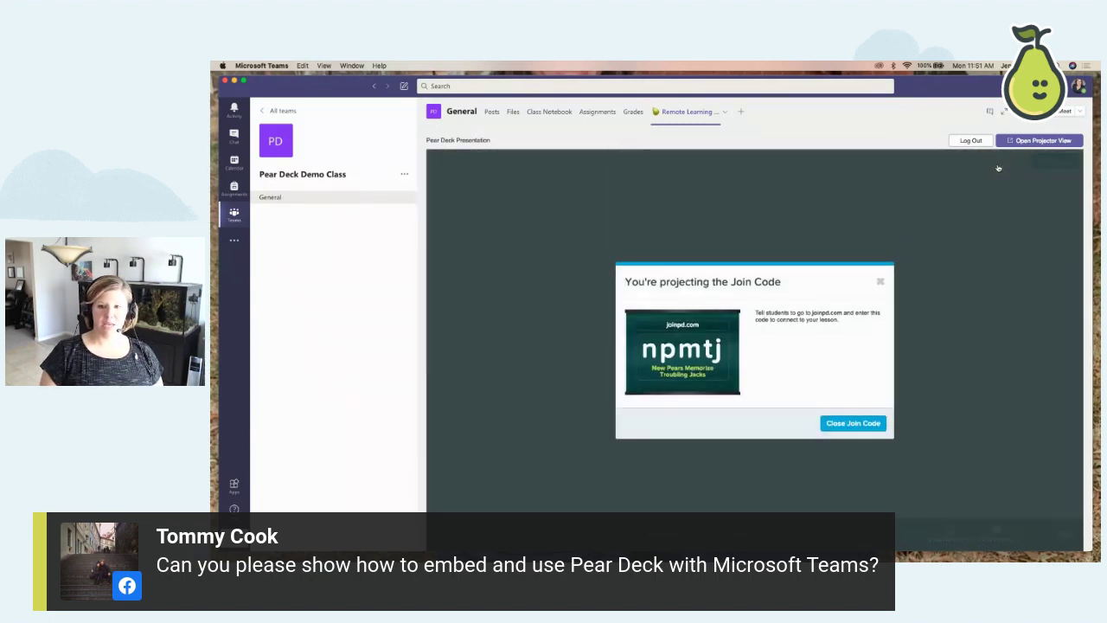
pyautogui.click(880, 284)
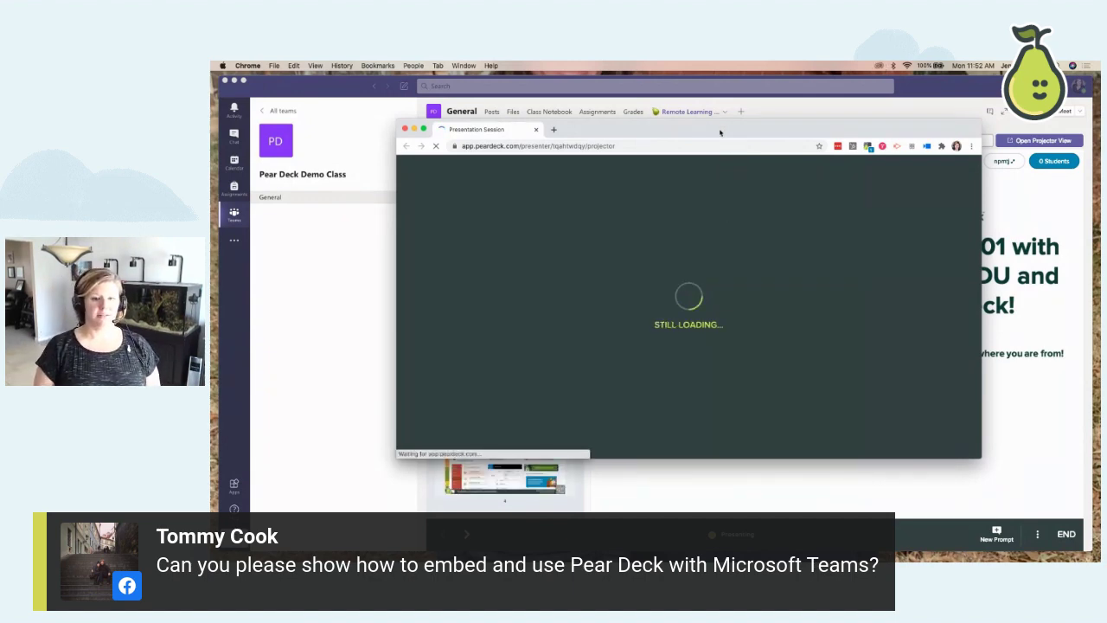
pyautogui.moveTo(720, 132); pyautogui.dragTo(709, 284)
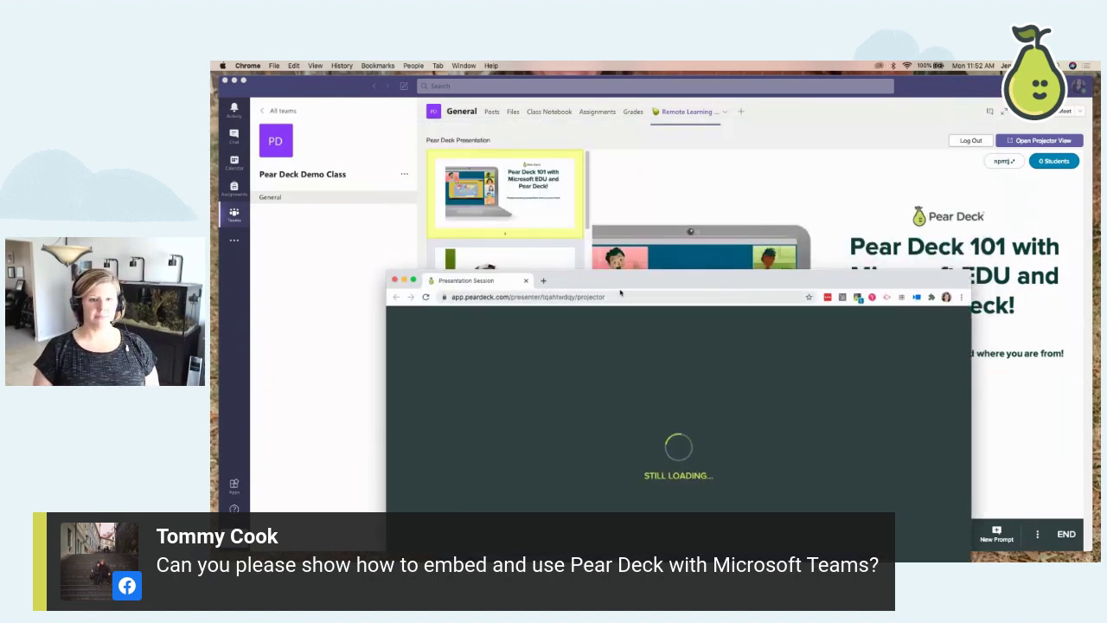
pyautogui.moveTo(621, 286); pyautogui.dragTo(609, 174)
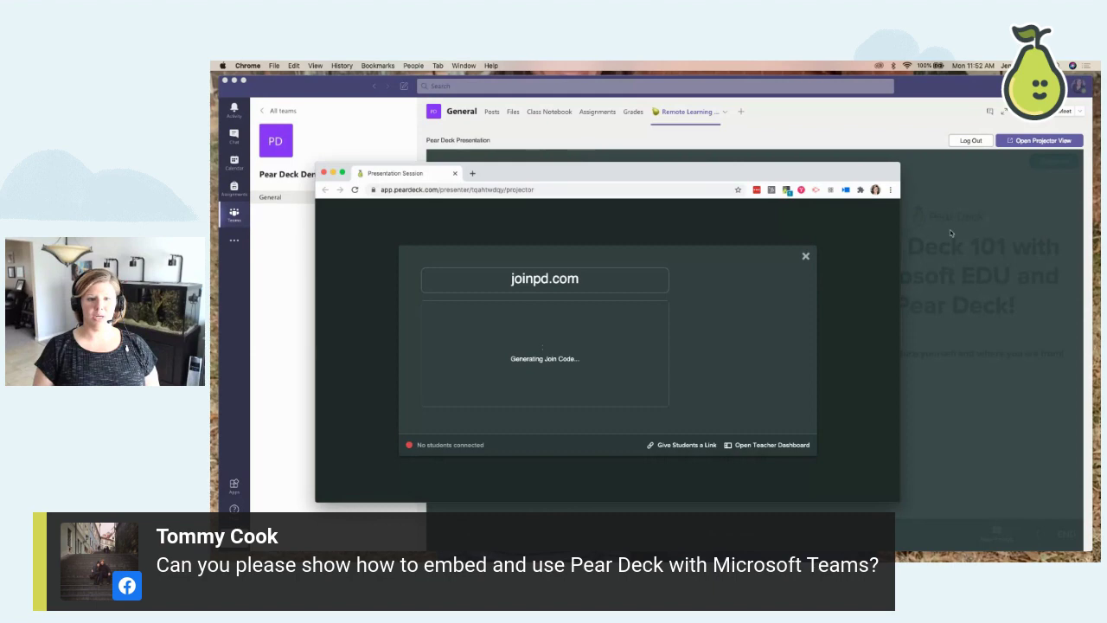
# - Copy the student link from the projector view, minimise that window and close the join code notice on the Teacher Dashboard
pyautogui.click(659, 445)
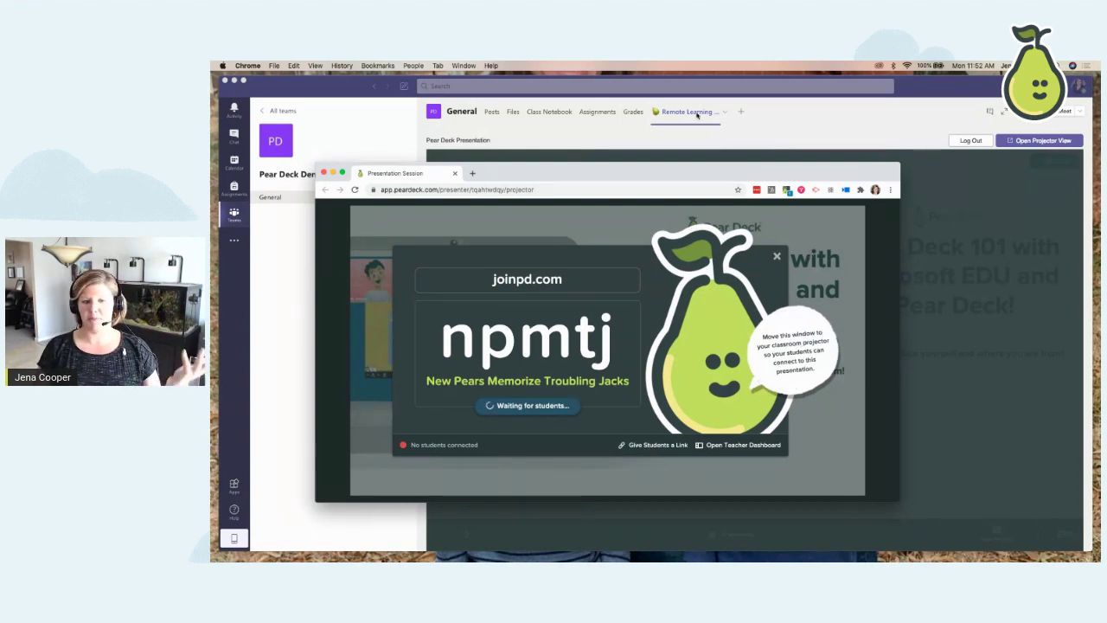
pyautogui.click(644, 447)
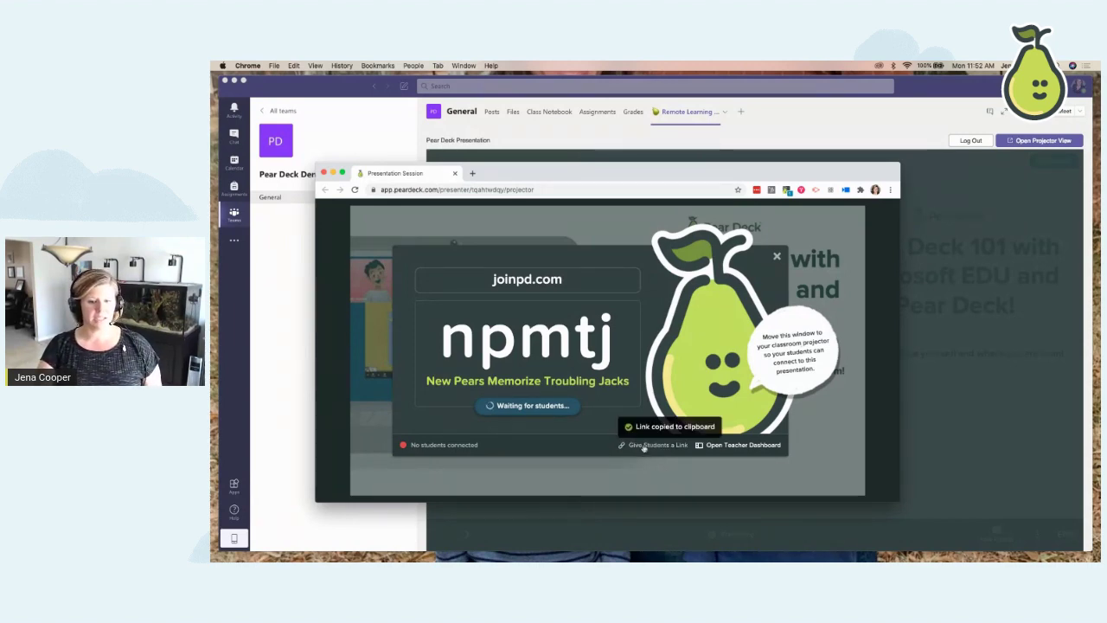
pyautogui.click(333, 173)
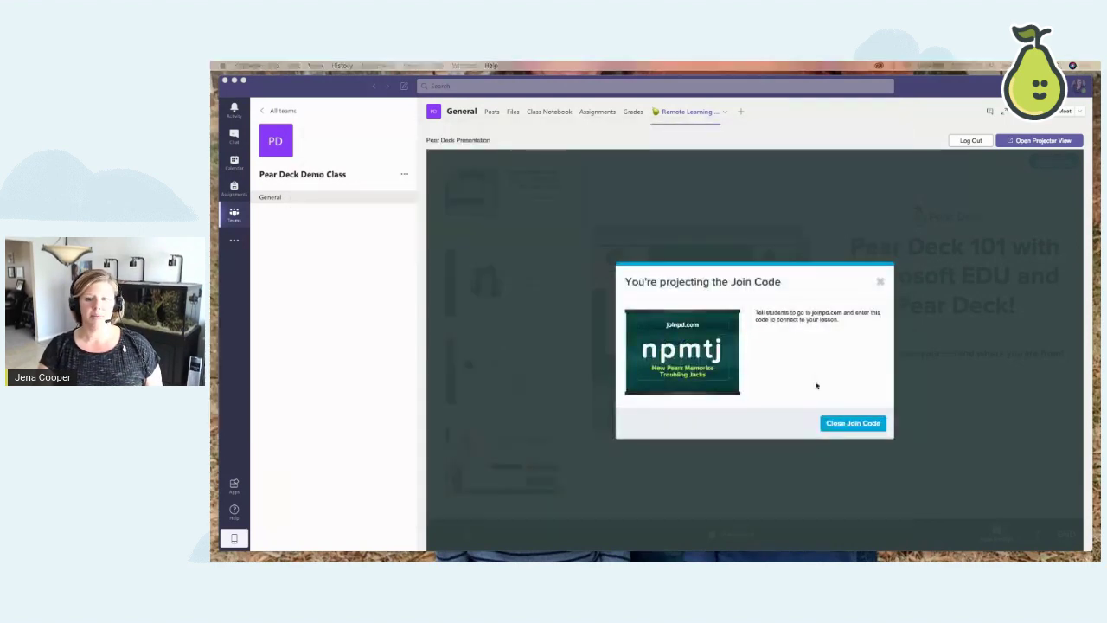
pyautogui.click(880, 283)
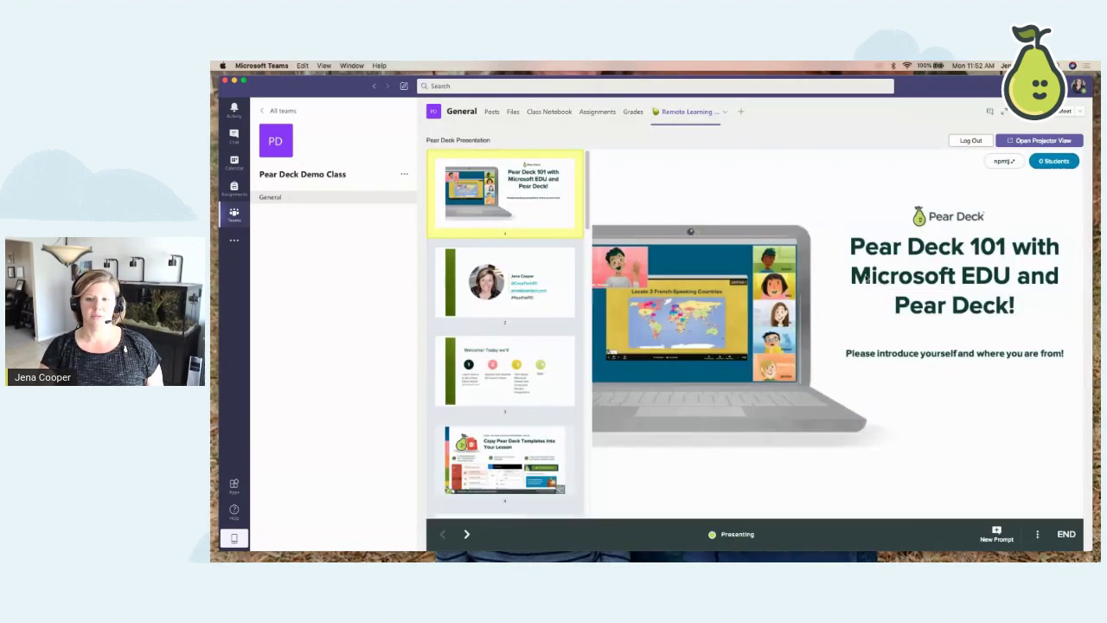
# - Create a new assignment in the Pear Deck Demo Class titled "Pear Deck fun day"
pyautogui.click(593, 113)
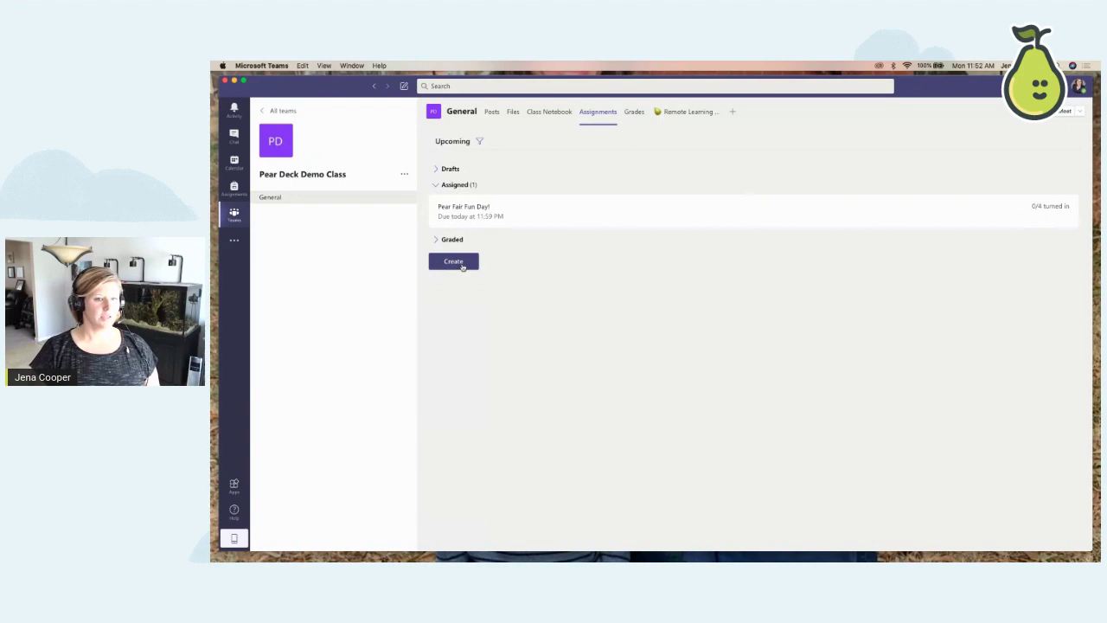
pyautogui.click(462, 265)
pyautogui.click(474, 213)
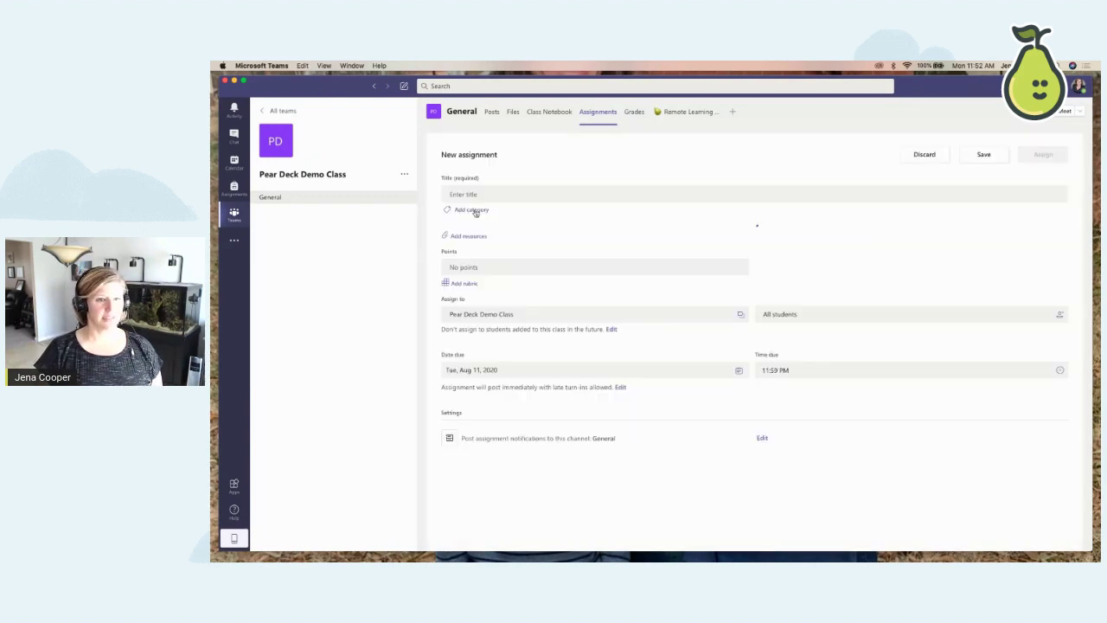
pyautogui.click(509, 192)
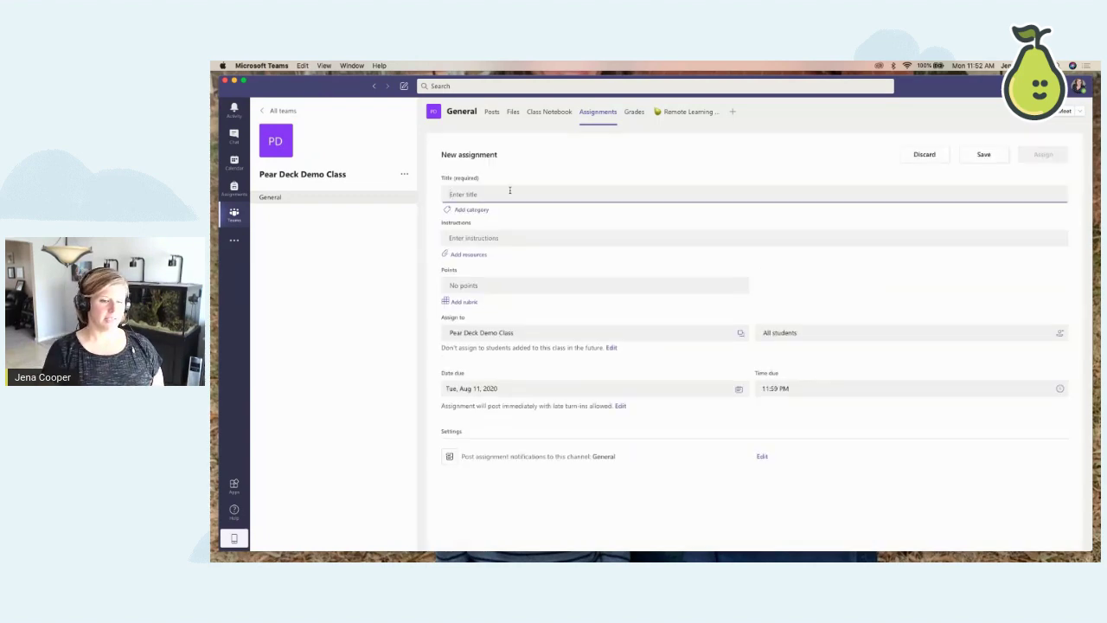
pyautogui.write('Pear Deck fun day')
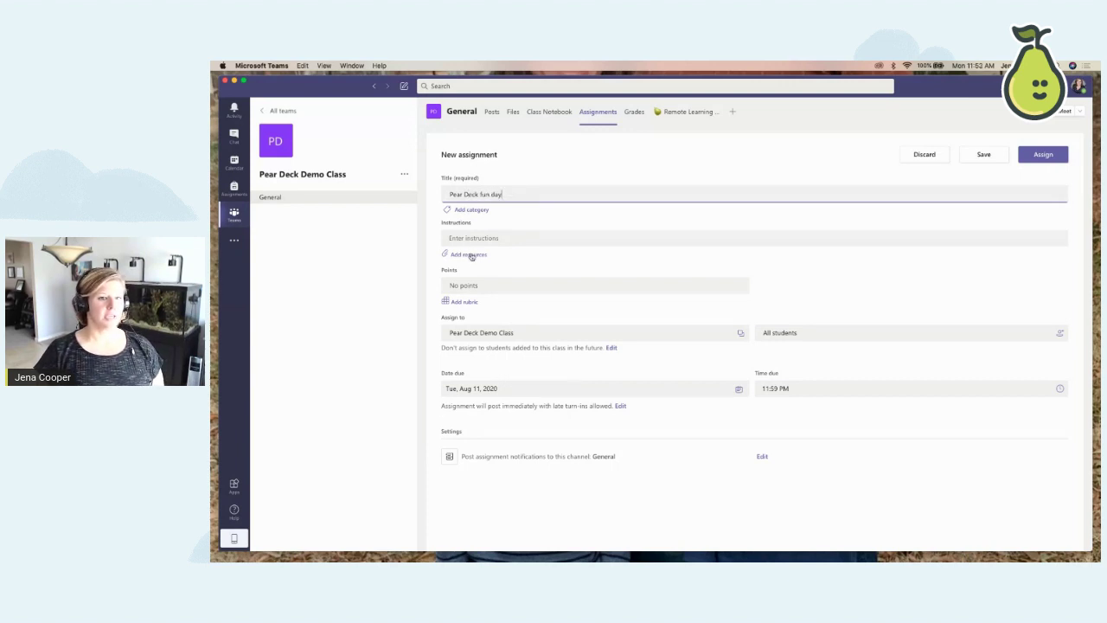
# - Attach the copied Pear Deck student link to the assignment as a link resource and assign it to the class
pyautogui.click(471, 255)
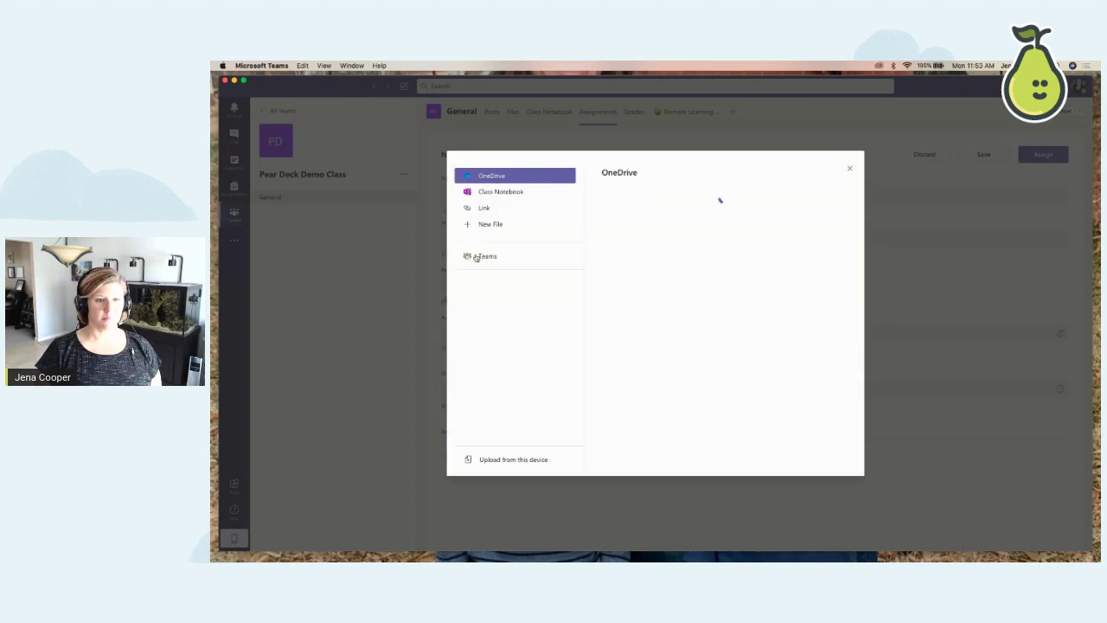
pyautogui.click(488, 208)
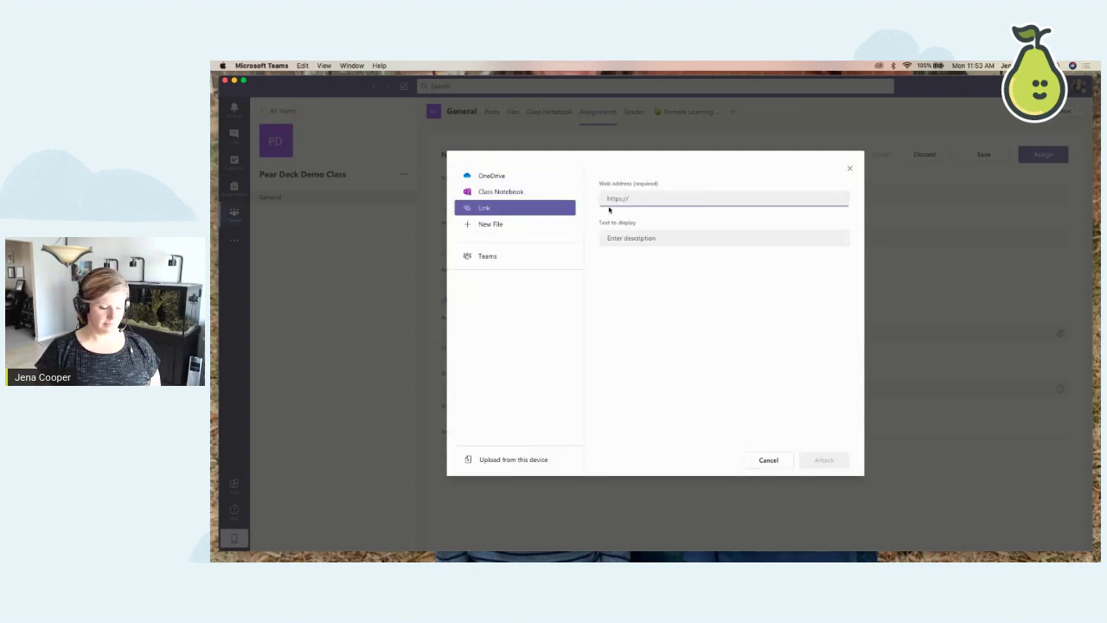
pyautogui.press('super+v')
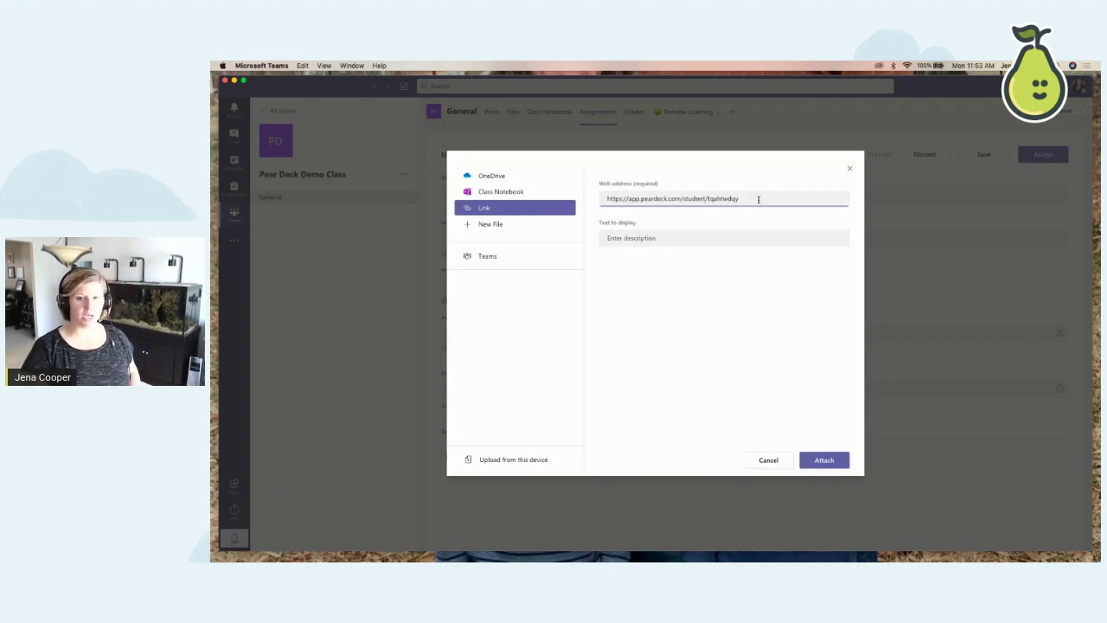
pyautogui.click(829, 461)
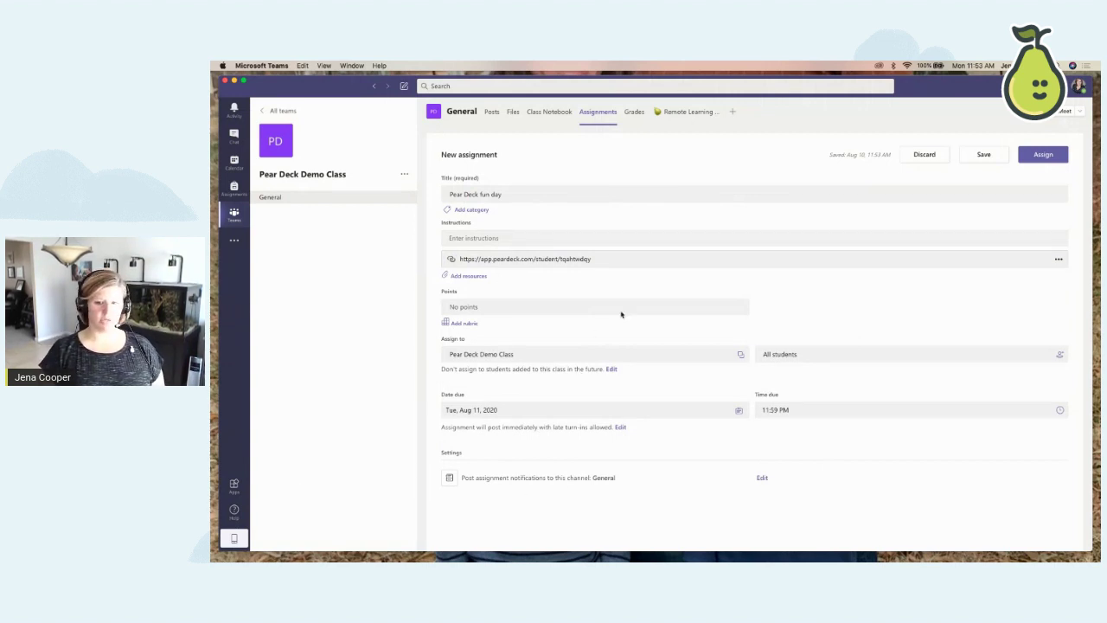
pyautogui.click(1043, 155)
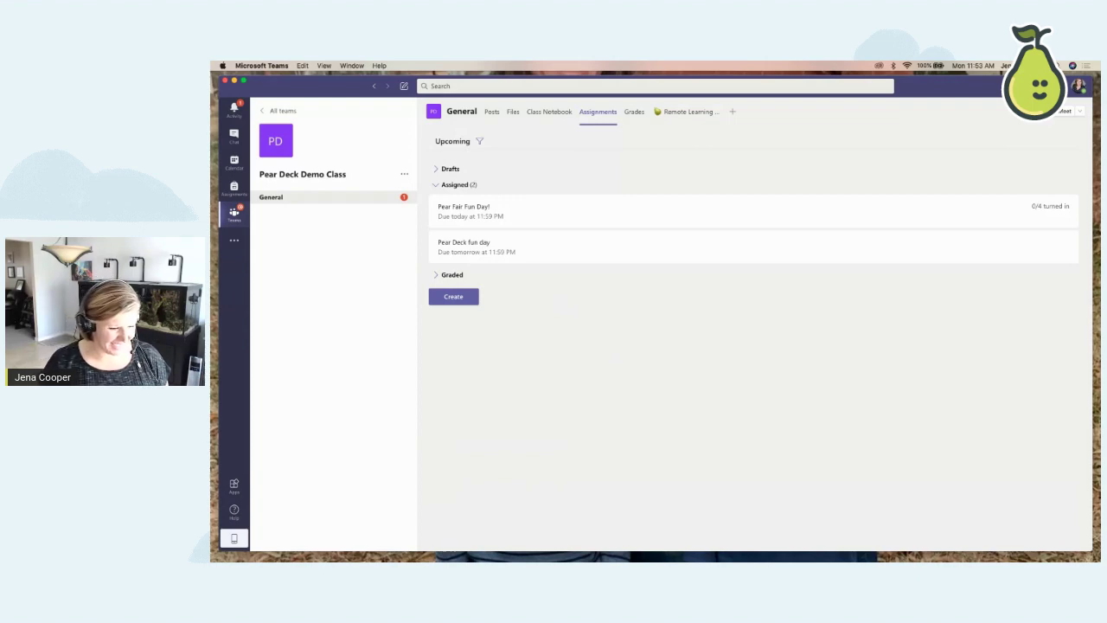
# - Switch to the Remote Learning with Pear Deck! presentation in Microsoft Edge, display slide 2 and close the Pear Deck add-in dialog
pyautogui.press('super+Tab')
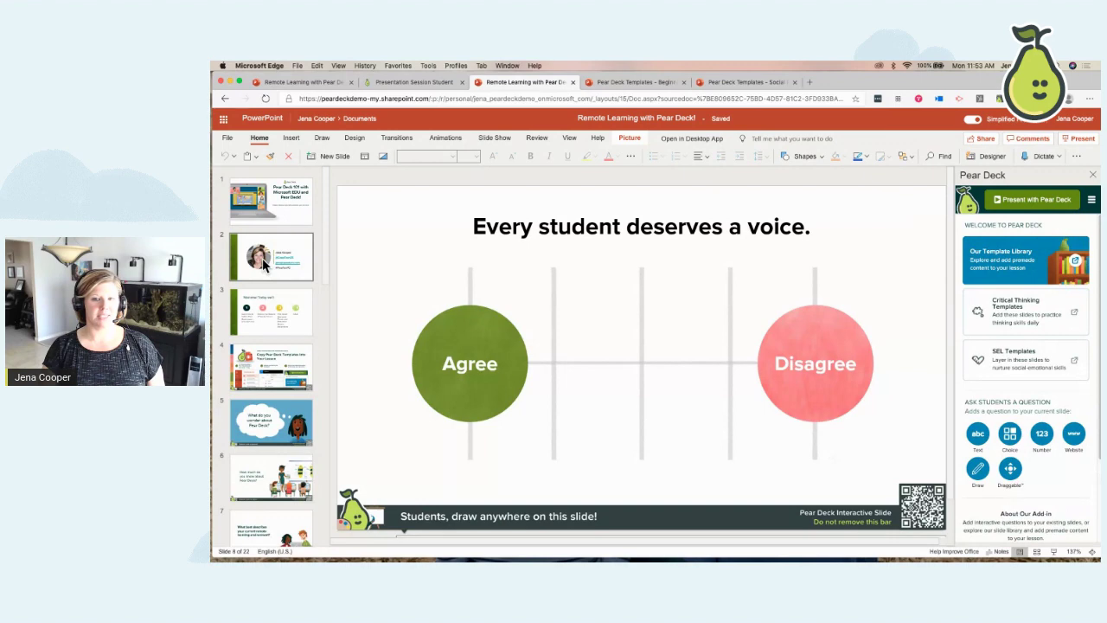
pyautogui.click(263, 264)
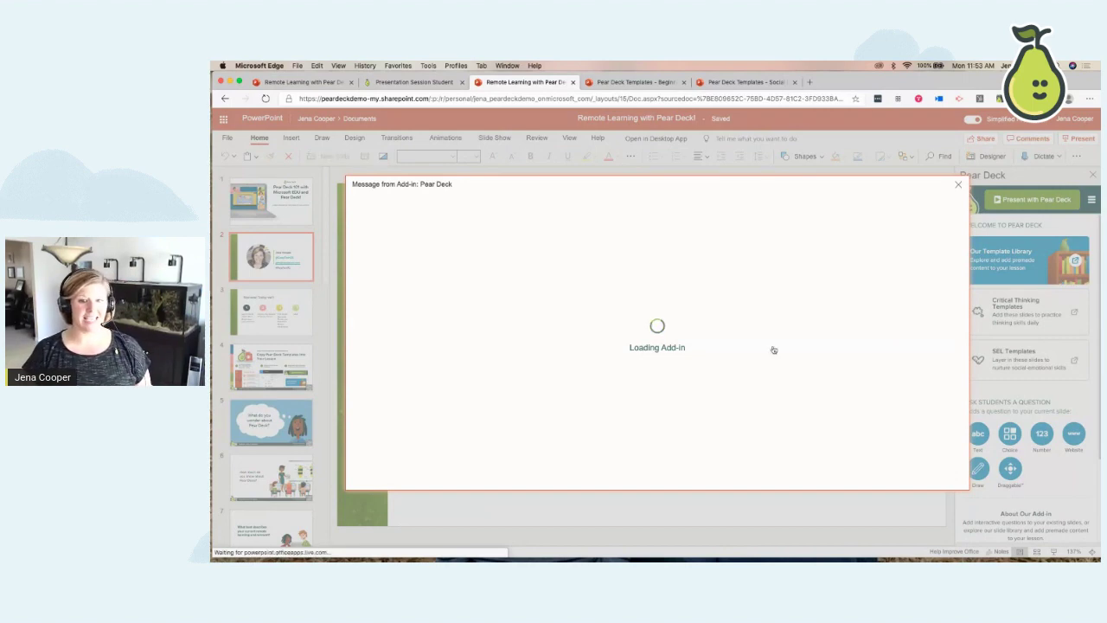
pyautogui.click(957, 186)
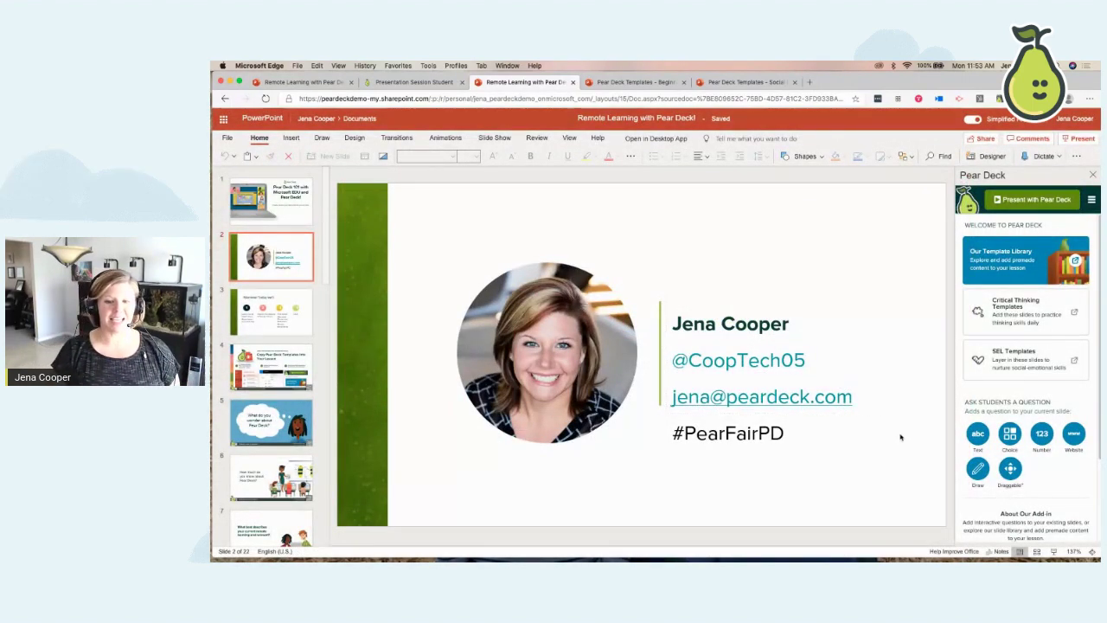